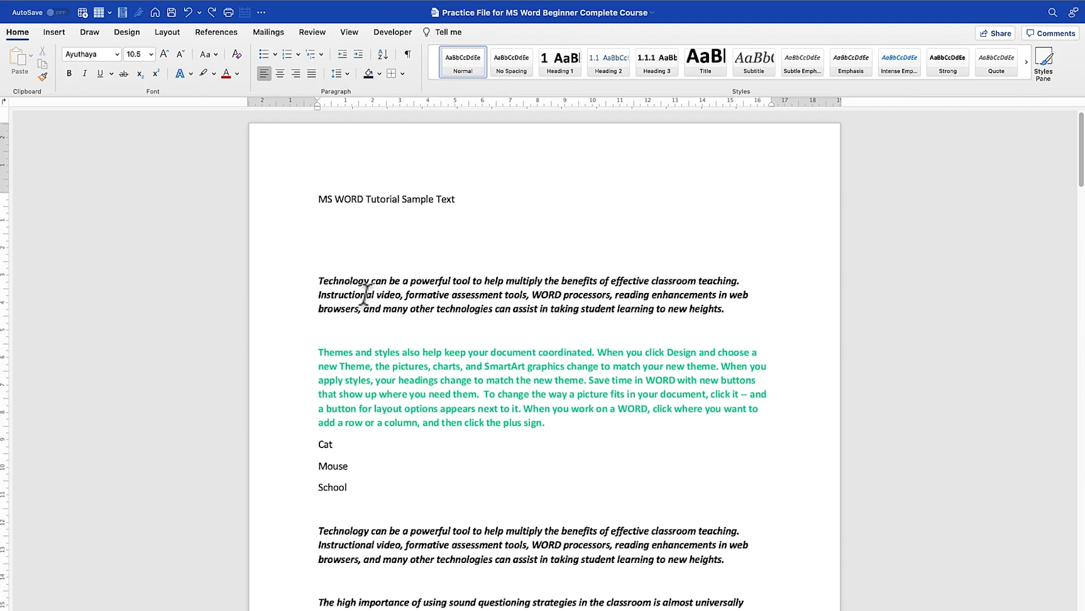
Add the words Book, Lamp and Dog on separate lines below School
double_click(331, 466)
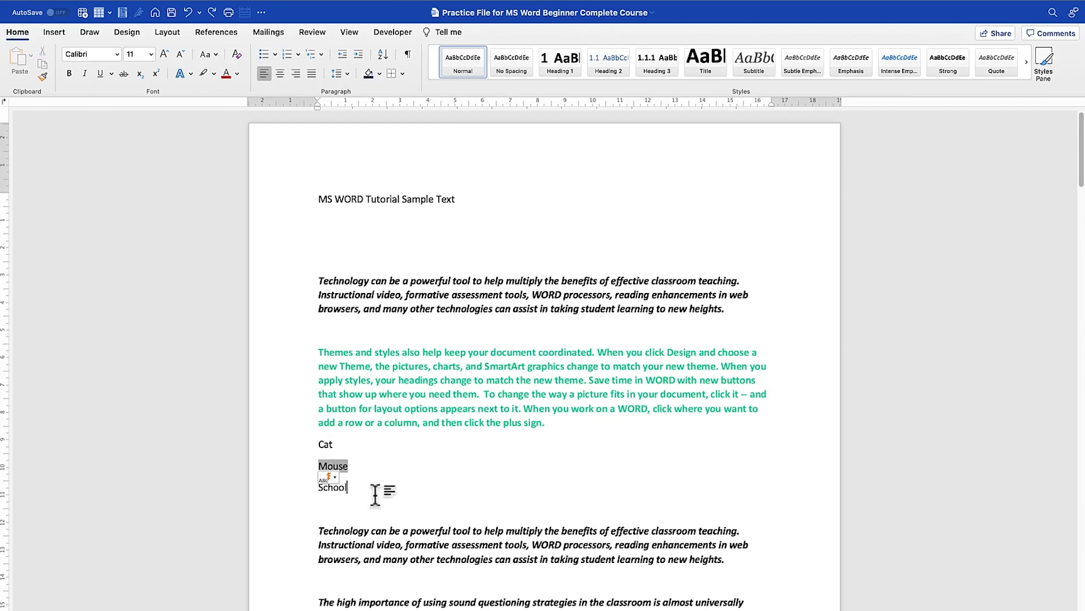
key("Return")
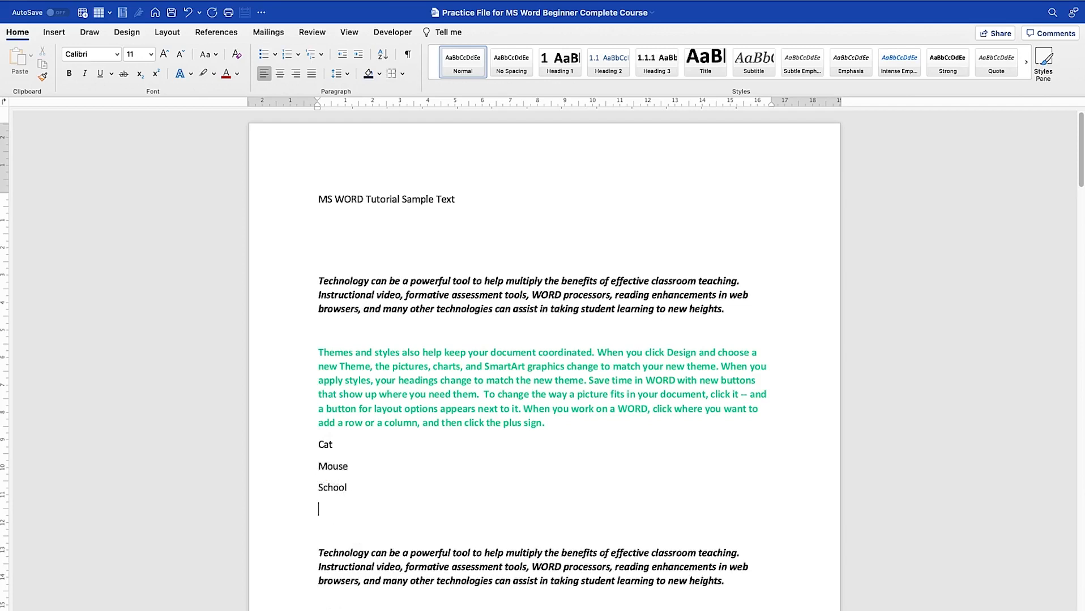
type("Book")
key("Return")
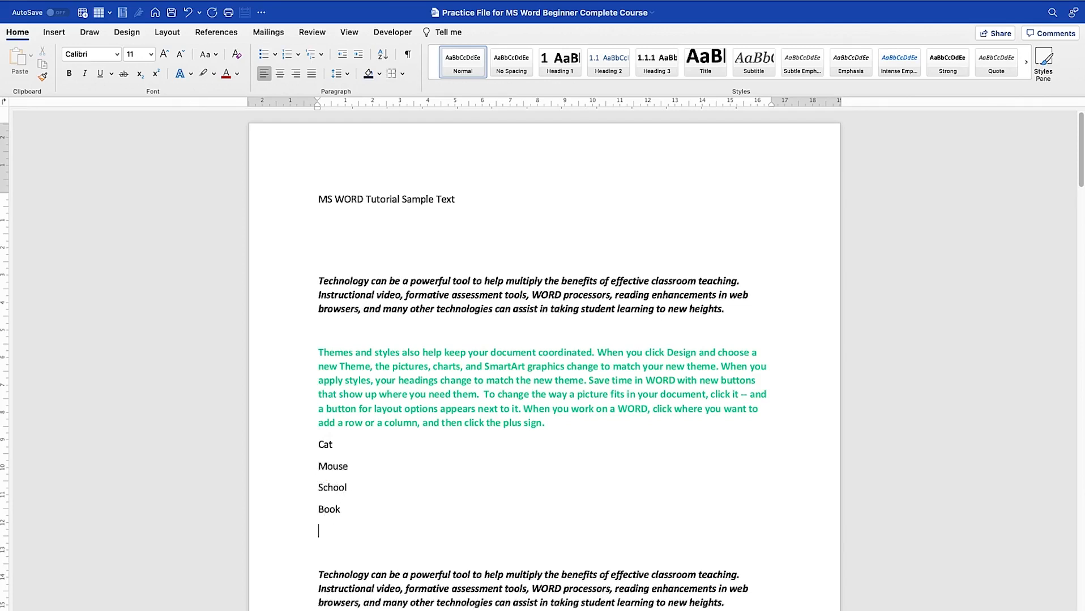
type("Lamp")
key("Return")
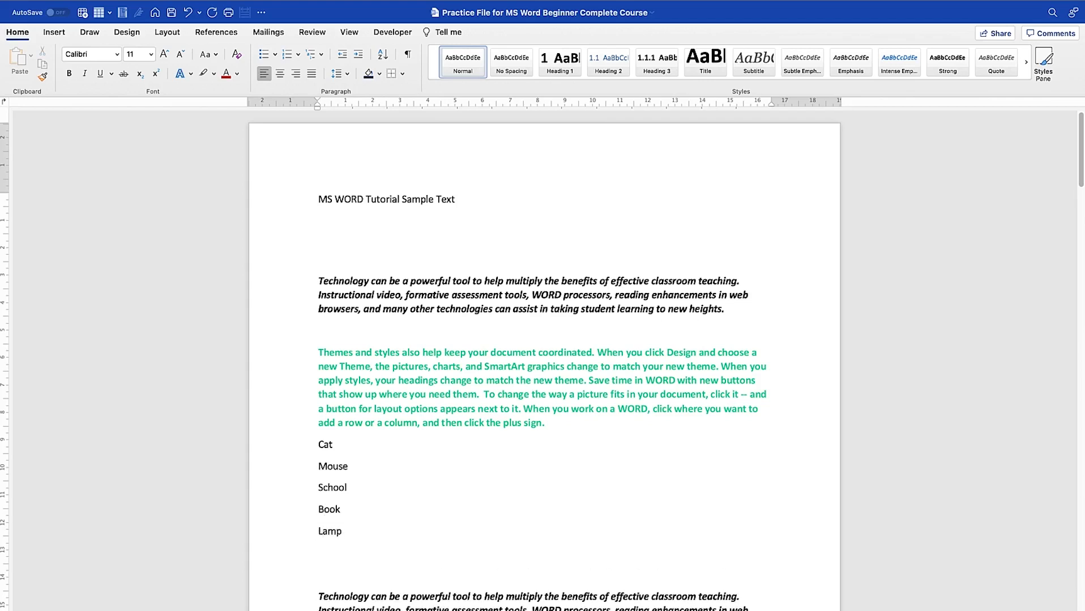
type("Dog")
Select the six-word list from Cat through Dog
double_click(331, 467)
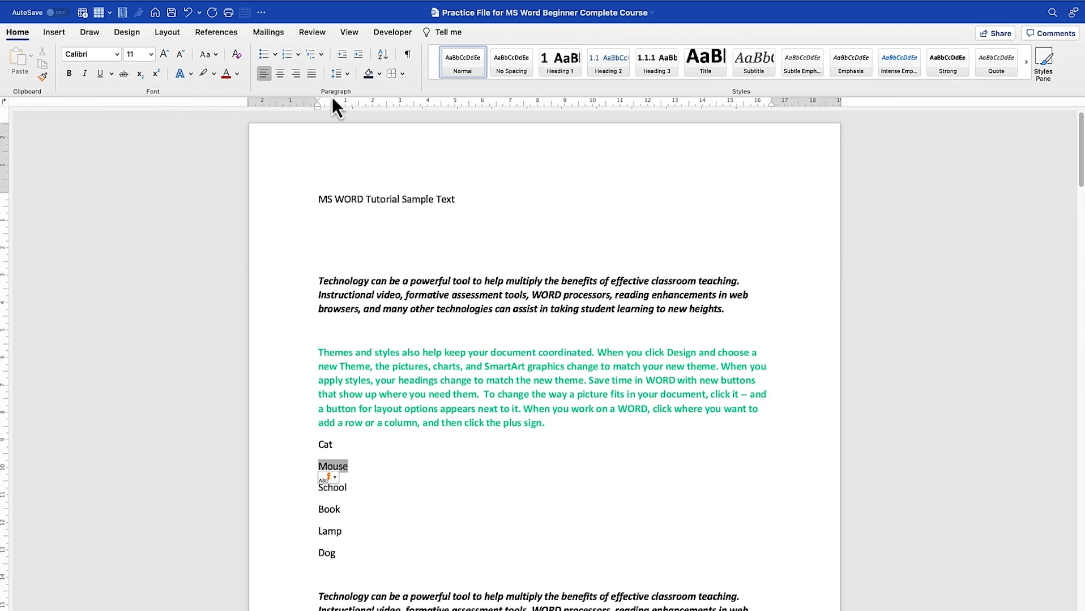
left_click(401, 453)
left_click_drag(360, 559, 313, 450)
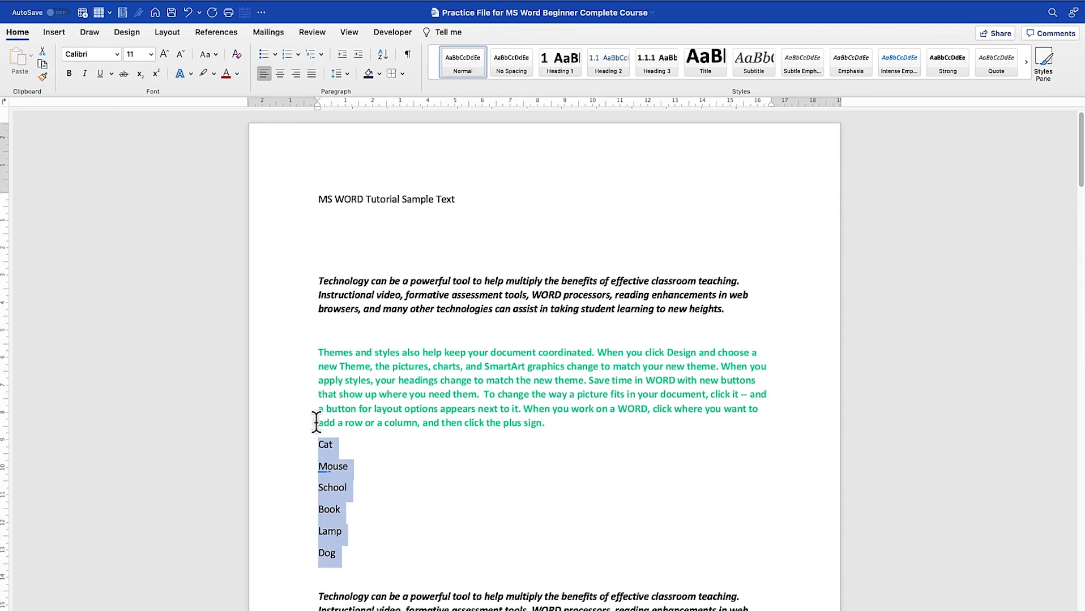
Try centred, right and justified alignment on the selected word list, and return it to left alignment
left_click(280, 79)
left_click(295, 74)
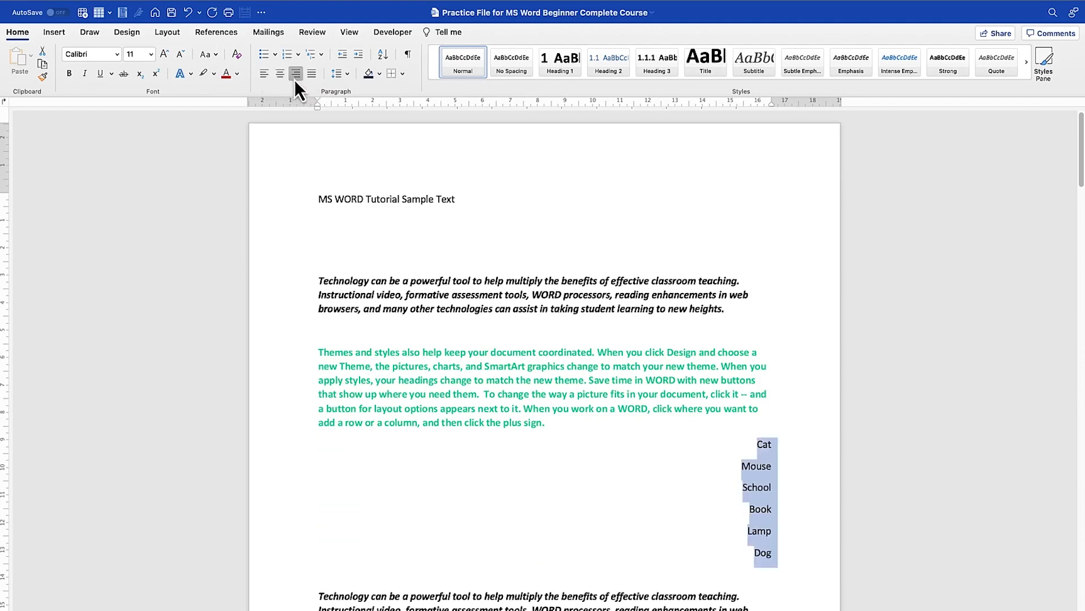
left_click(314, 78)
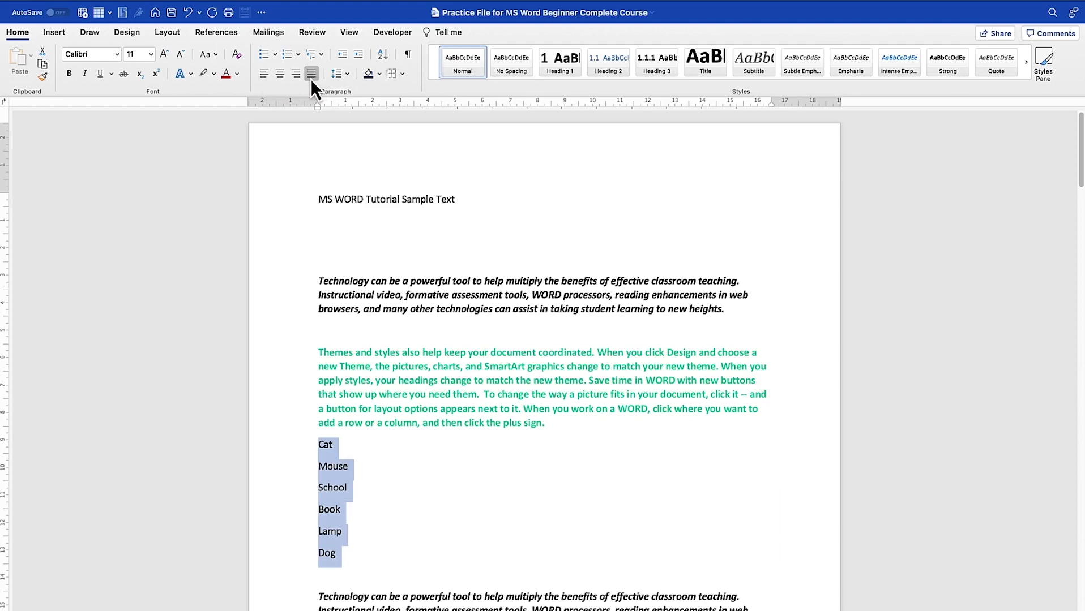
left_click(262, 75)
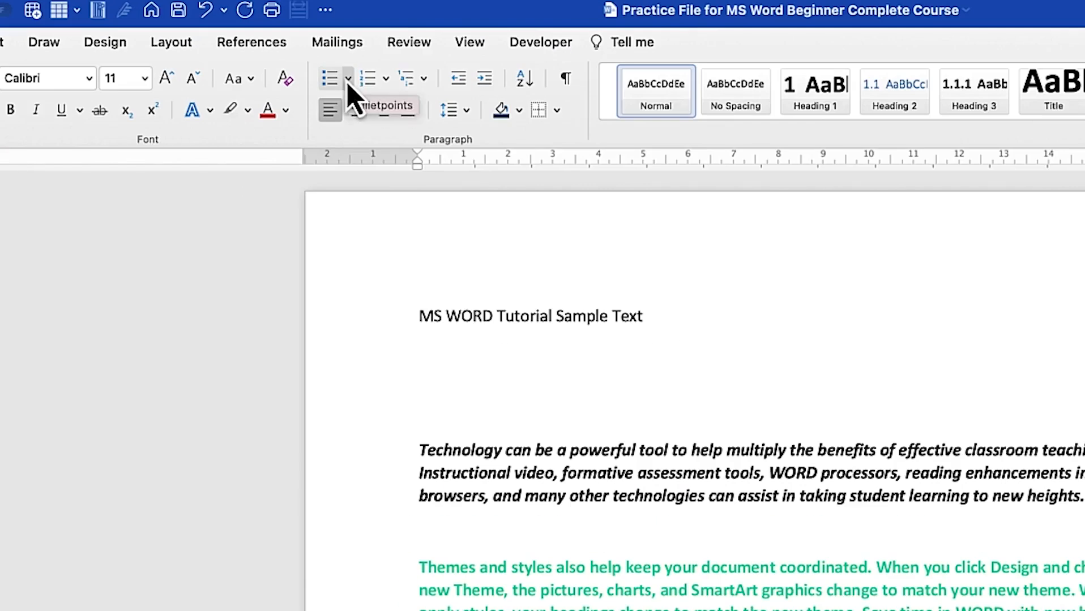
Try square, hollow-circle and solid-round bullets on the selected word list, and set its bullets back to None
left_click(348, 80)
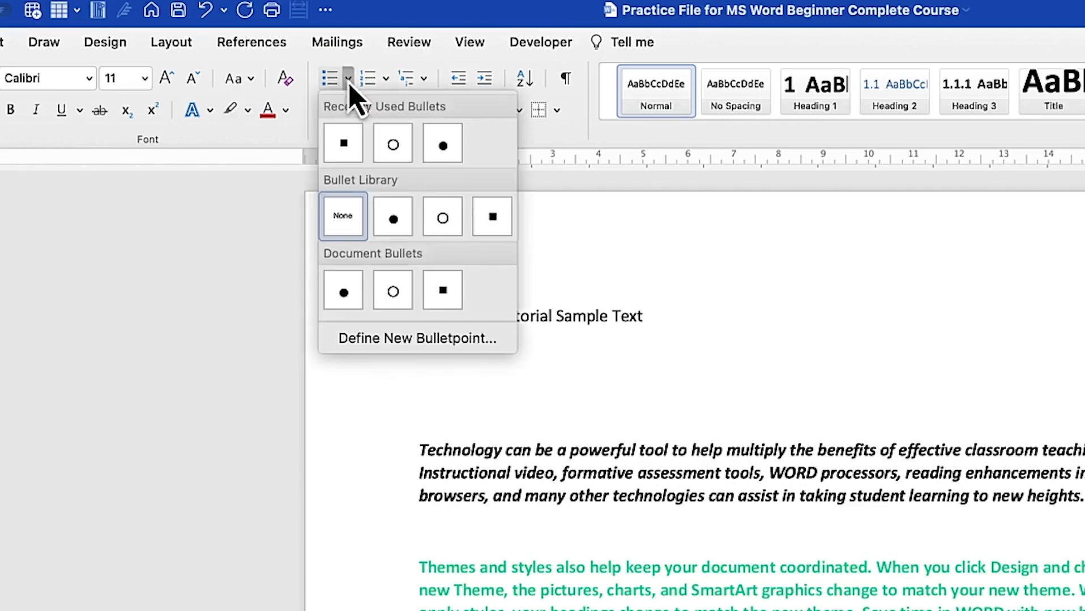
left_click(348, 152)
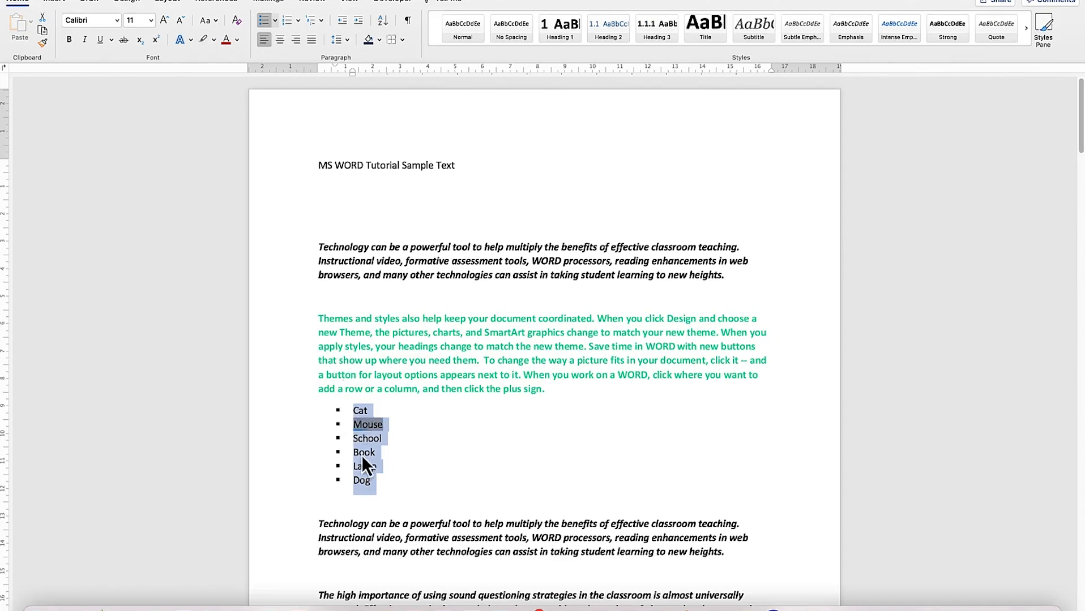
left_click(276, 23)
left_click(304, 62)
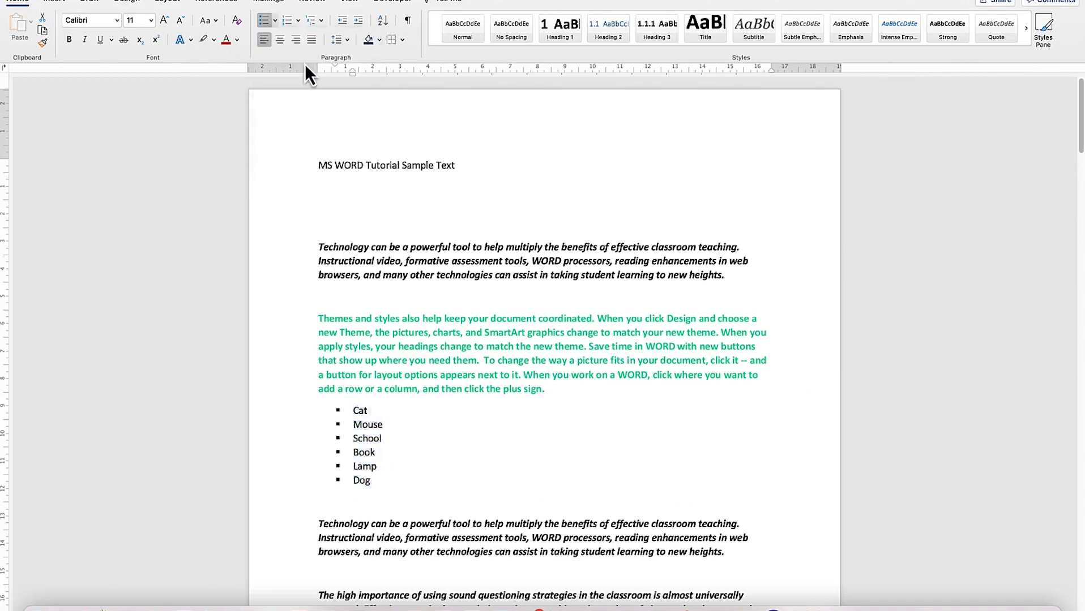
left_click(275, 21)
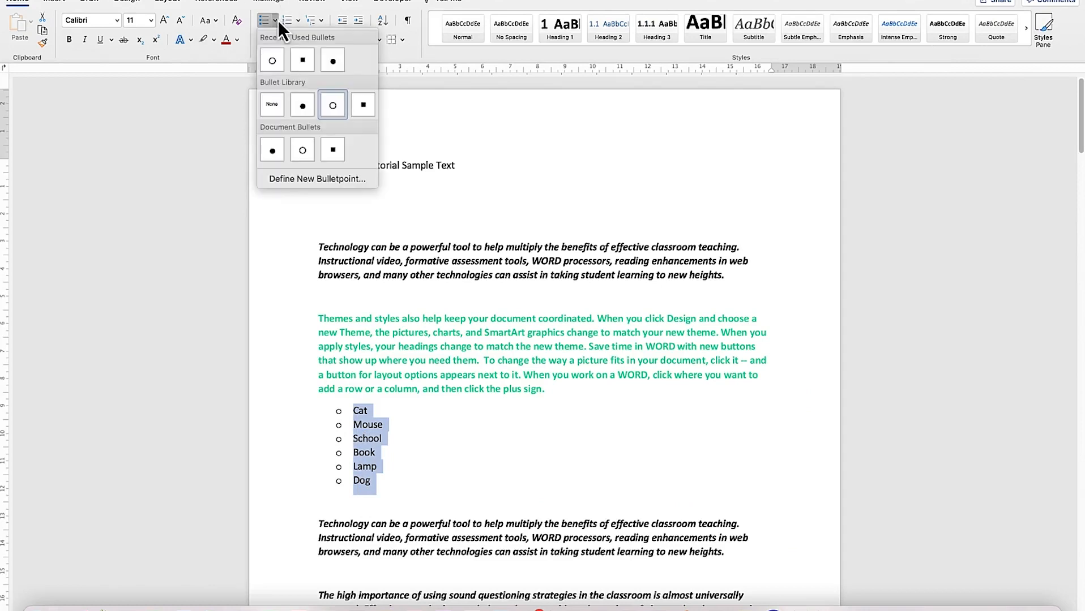
left_click(331, 61)
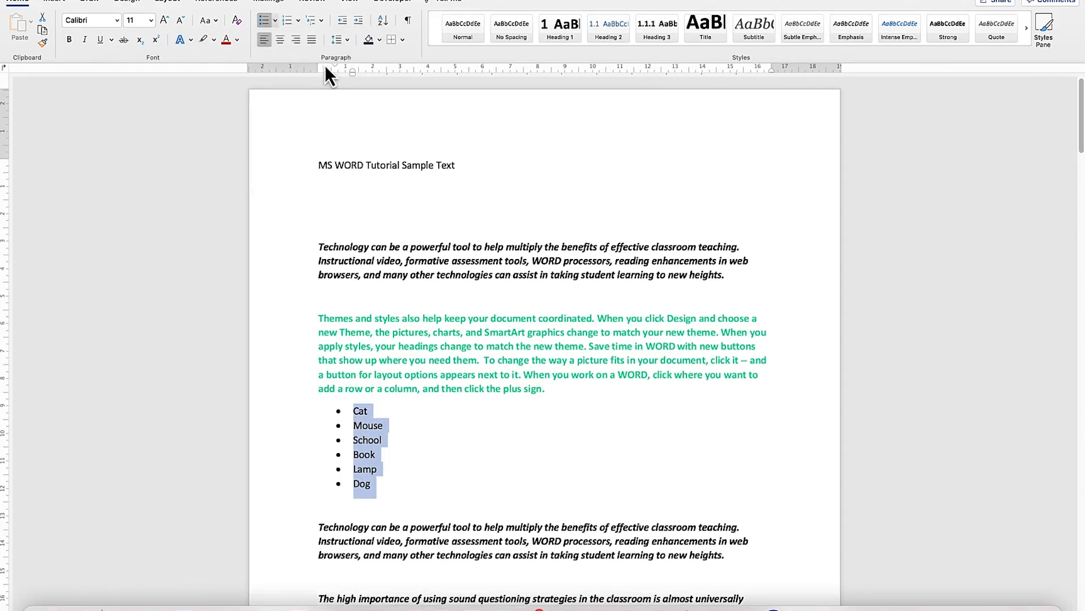
left_click(274, 20)
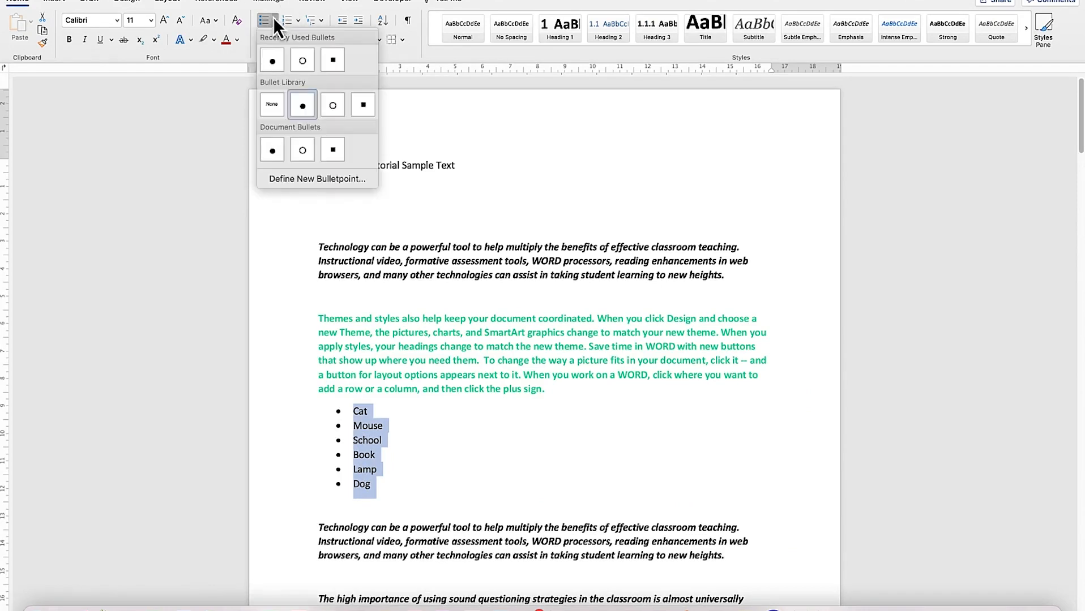
left_click(273, 108)
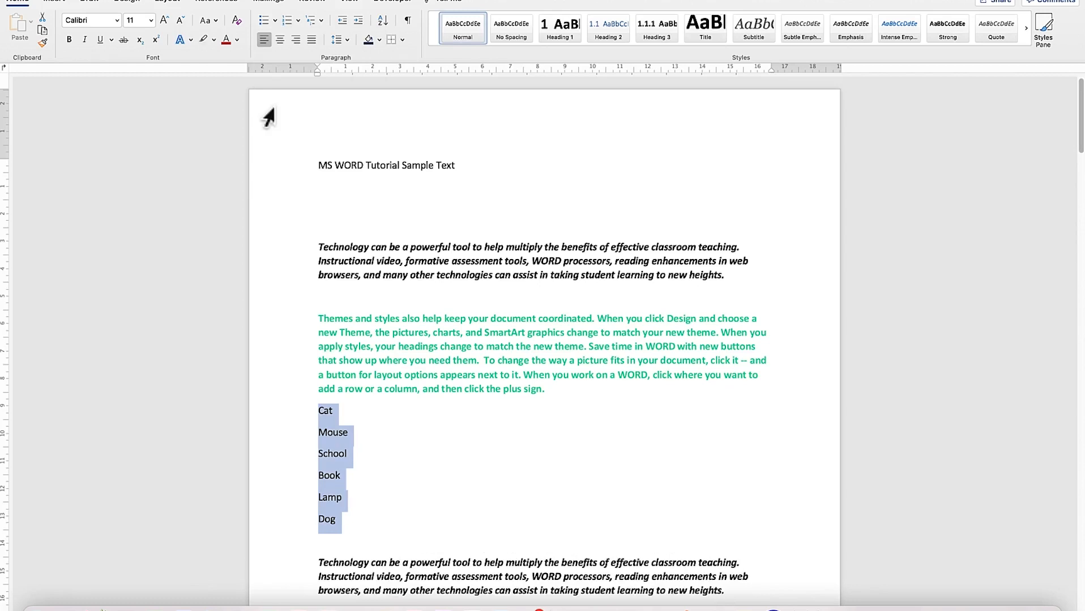
Start defining a new bullet point for the word list and examine the font, font style and size choices for its character
left_click(275, 21)
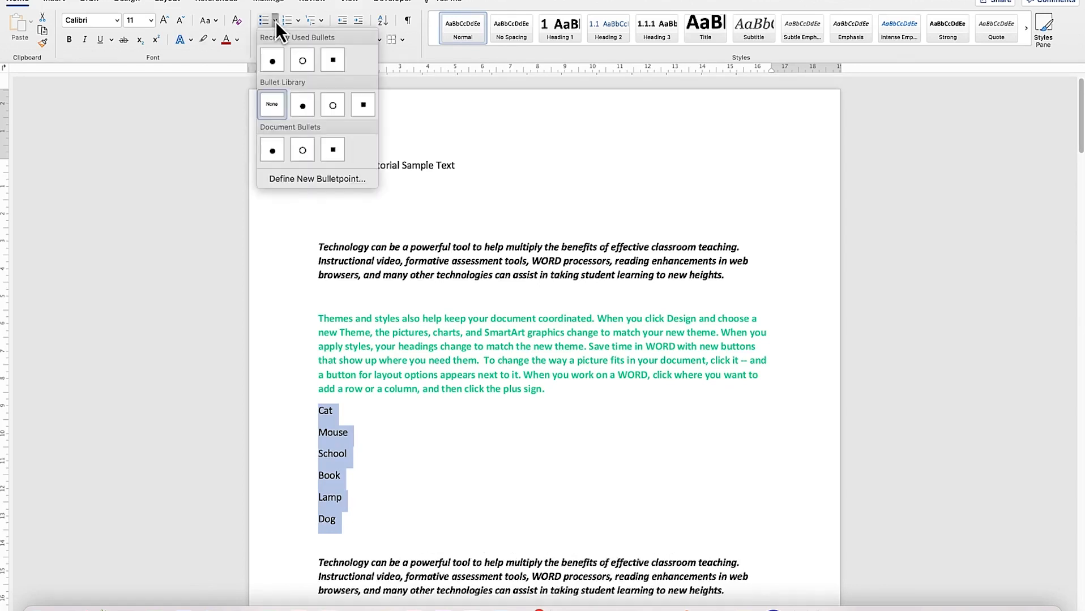
left_click(304, 181)
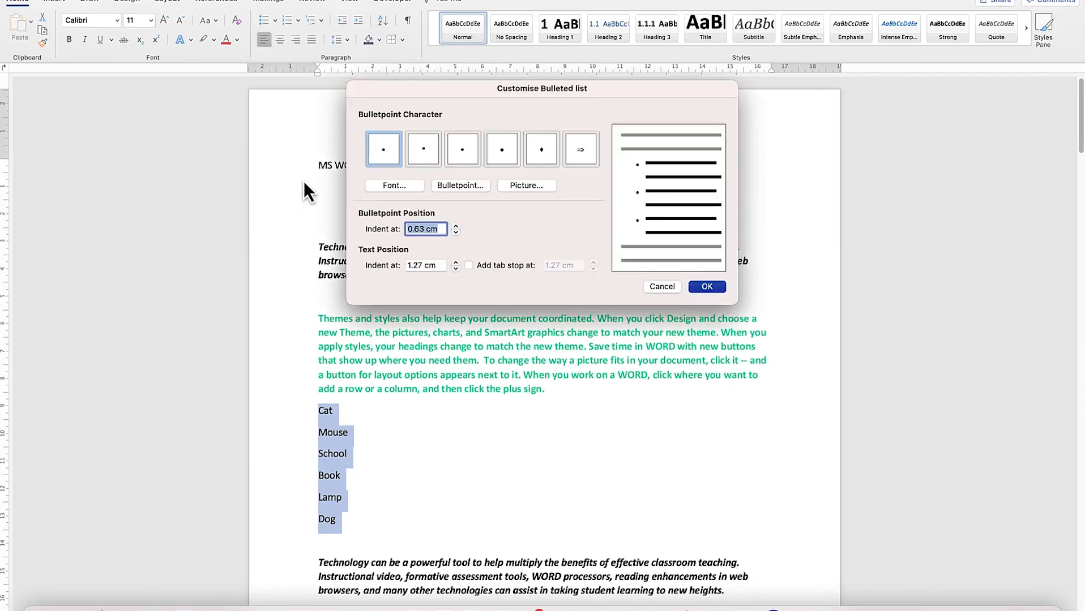
left_click(390, 187)
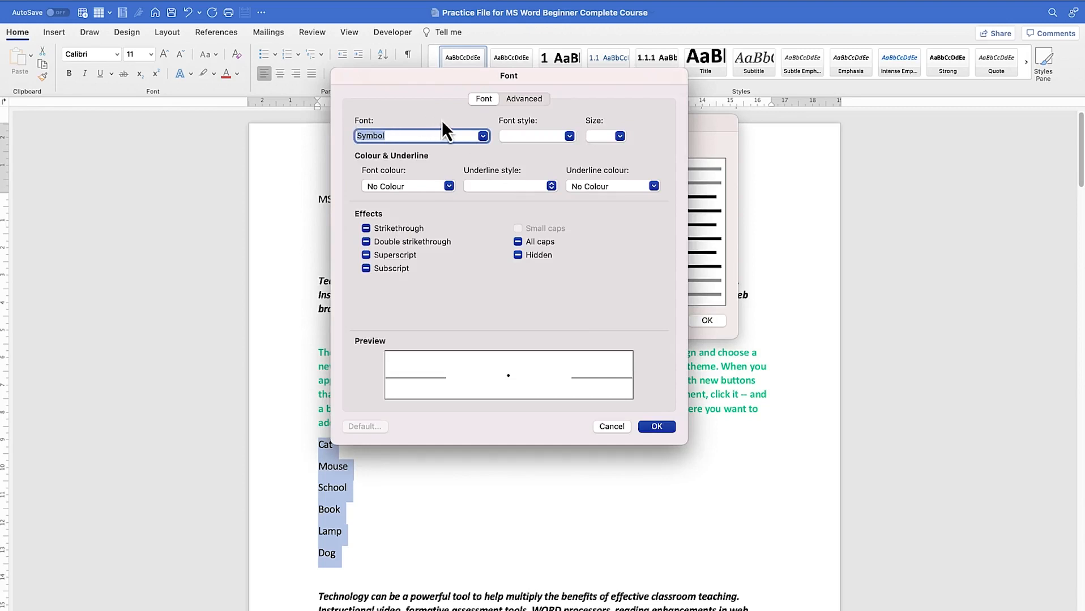
left_click(571, 140)
left_click(571, 140)
left_click(571, 140)
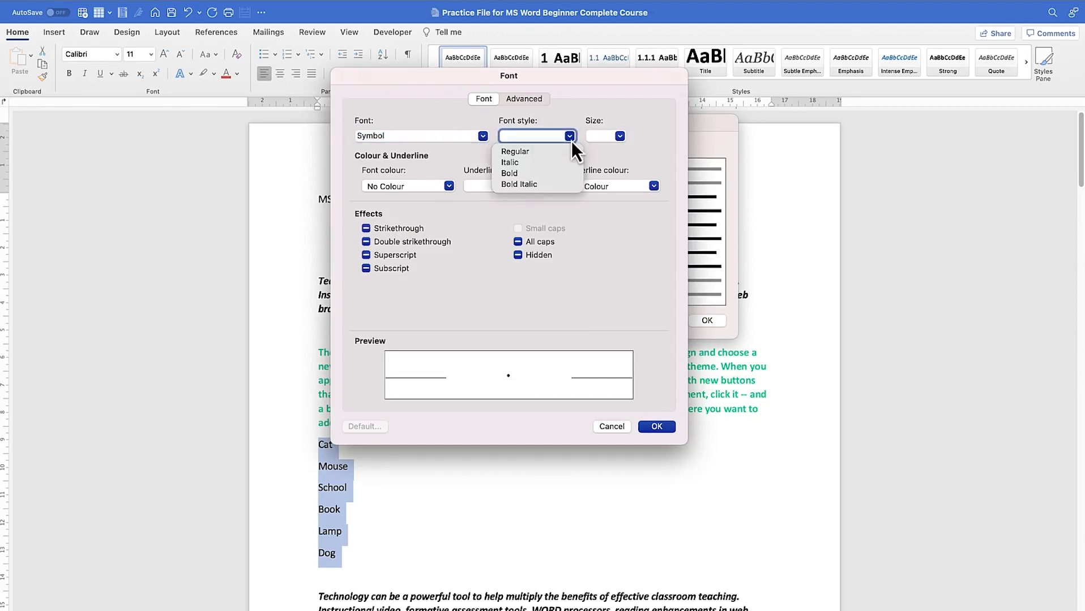
left_click(623, 136)
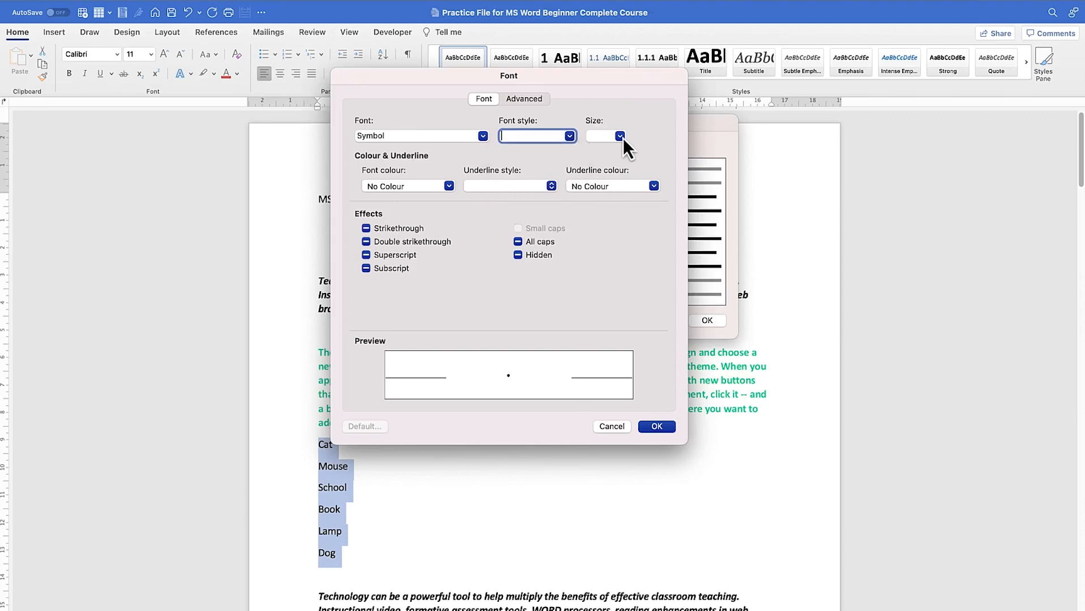
left_click(622, 137)
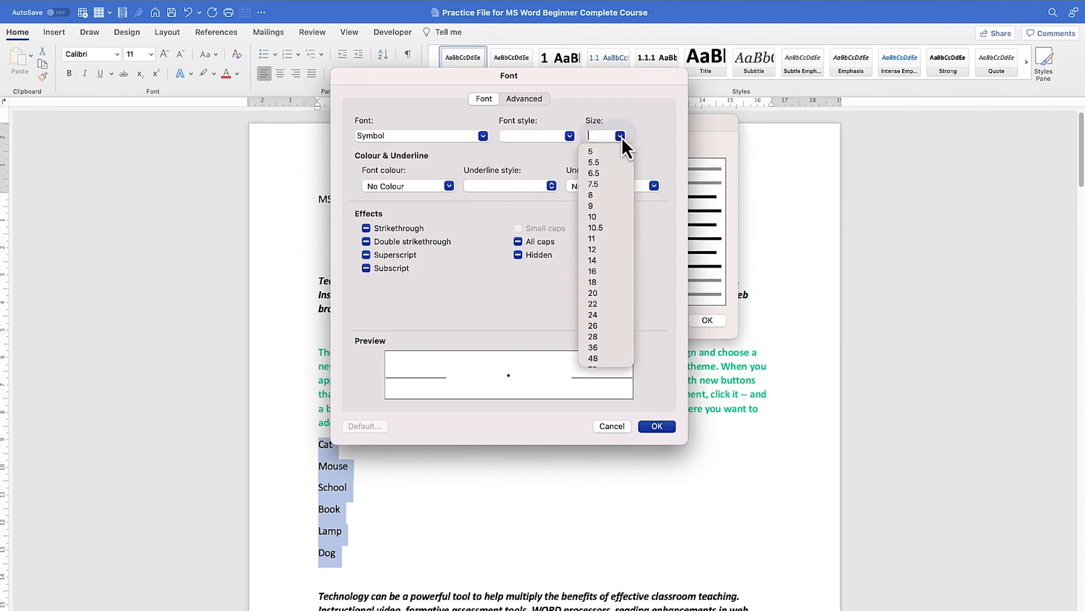
left_click(484, 137)
left_click(483, 137)
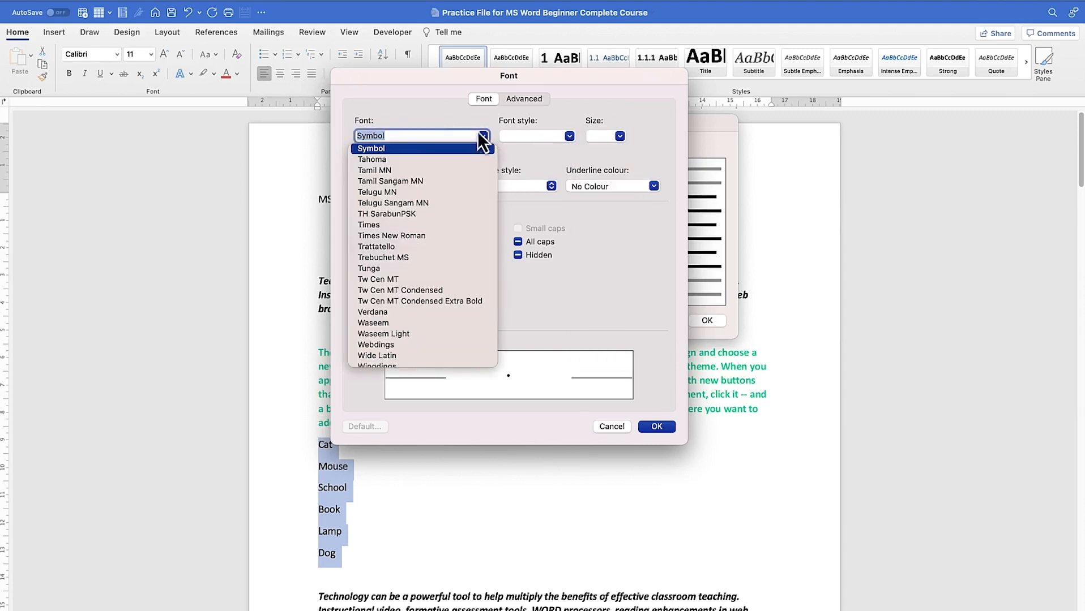
left_click(484, 137)
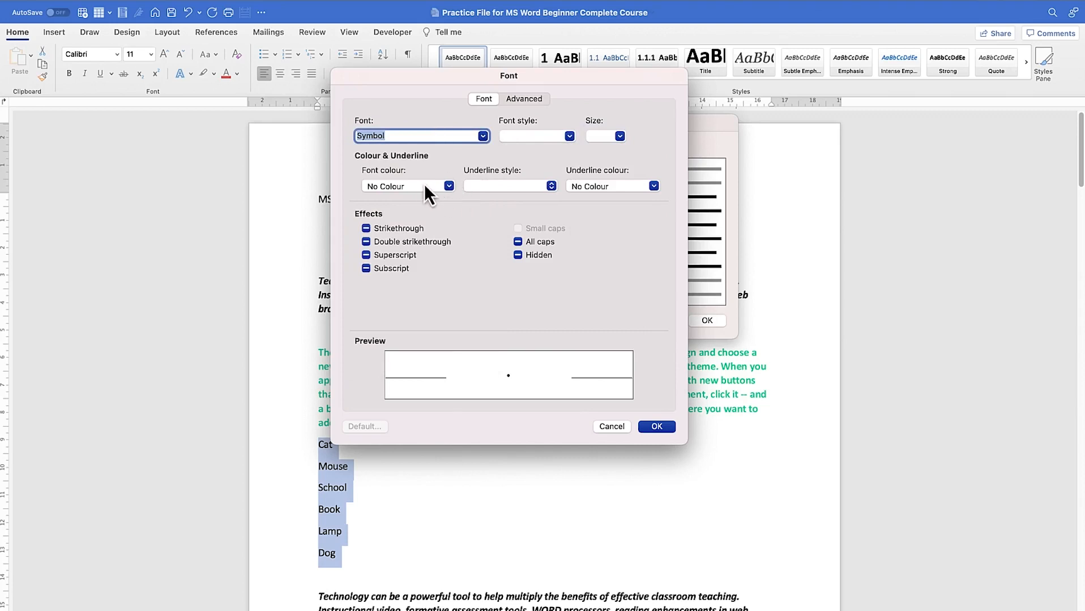
Examine the bullet font's underline style, underline colour and advanced character spacing options, and accept the font settings
left_click(552, 186)
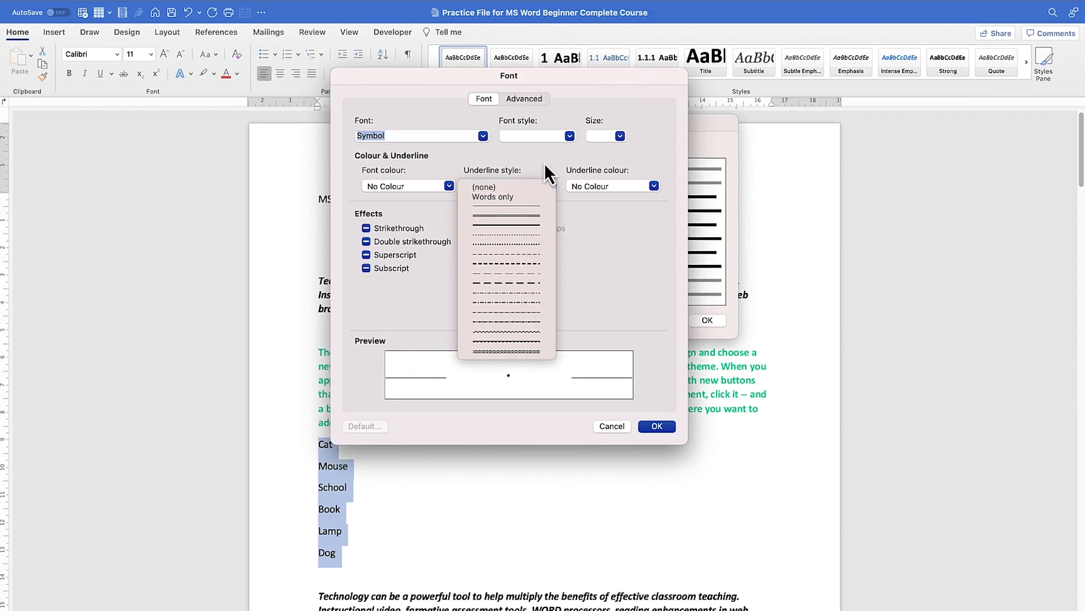
left_click(544, 163)
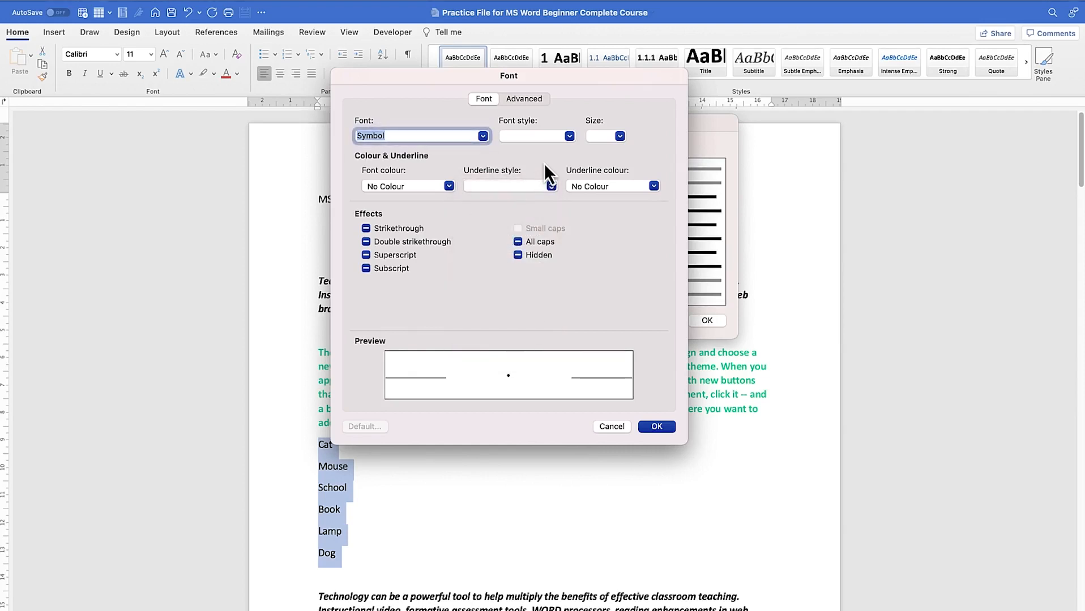
left_click(656, 188)
left_click(656, 188)
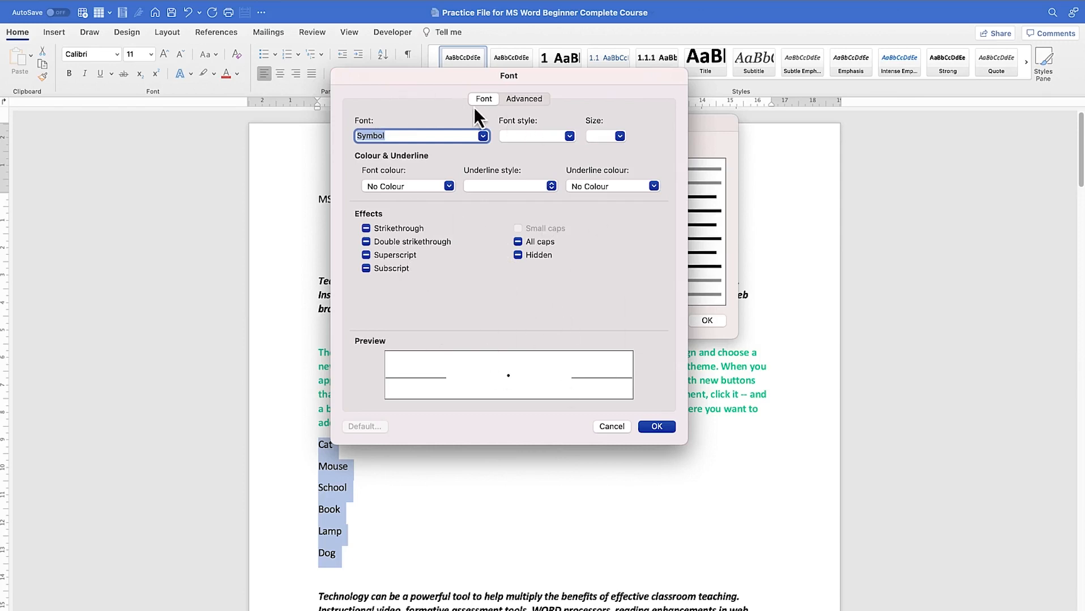
left_click(535, 100)
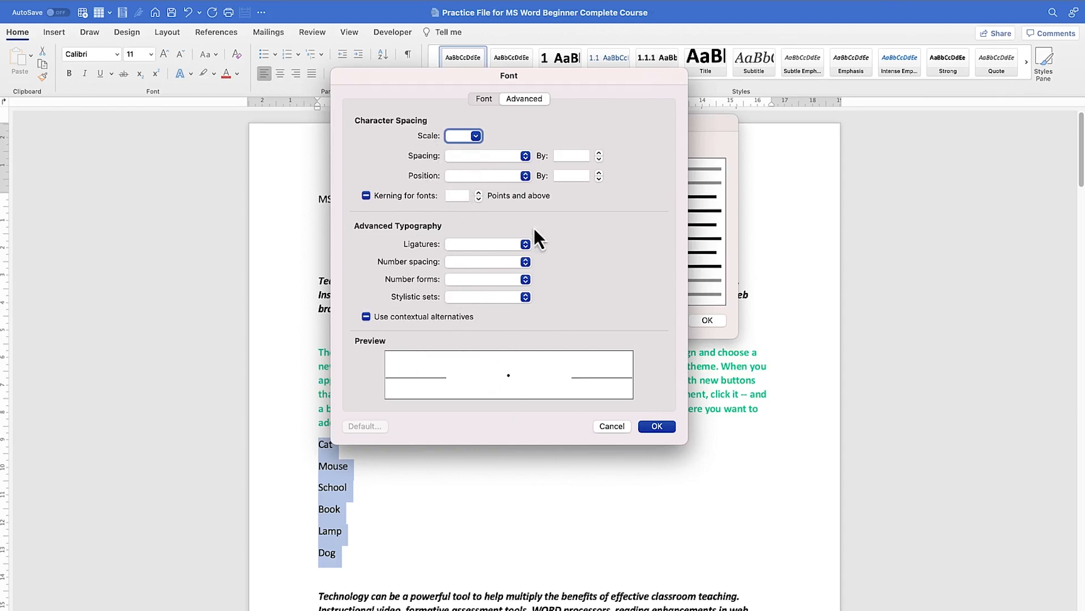
left_click(663, 425)
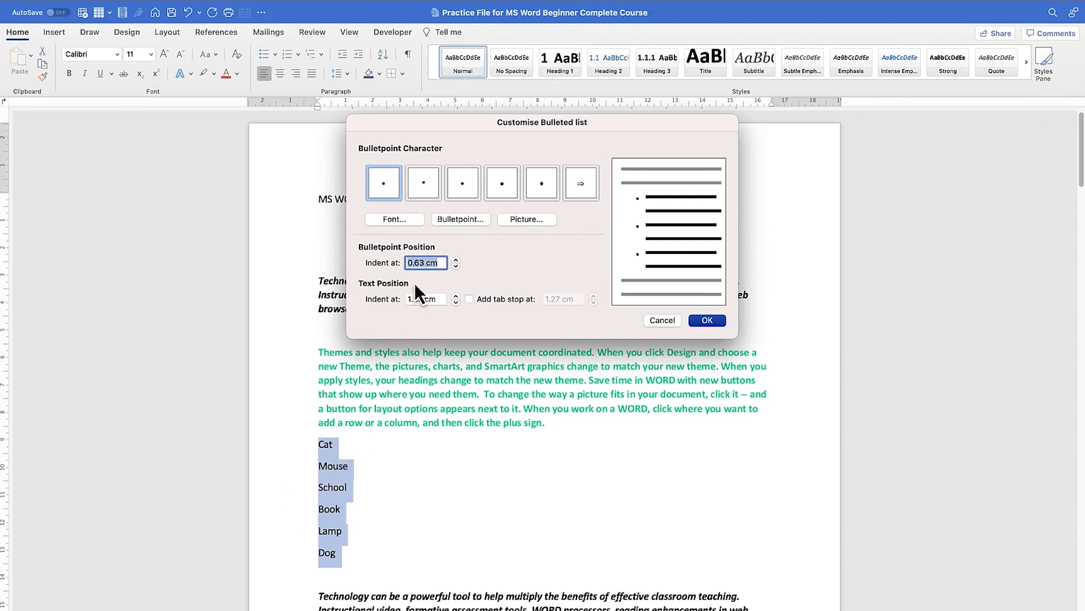
Set the custom bullet's position indent to 0.5 cm
left_click(454, 261)
left_click(455, 267)
left_click(455, 260)
left_click(455, 266)
Browse the bullet symbols offered by the Telugu MN and Waseem Light fonts, and cancel without choosing one
left_click(453, 223)
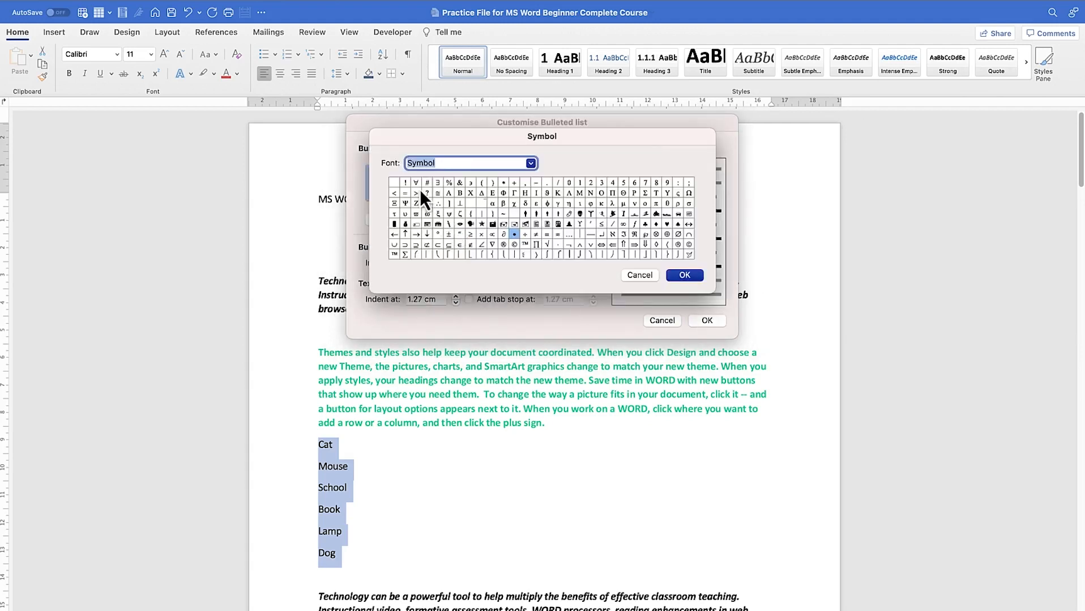
left_click(532, 163)
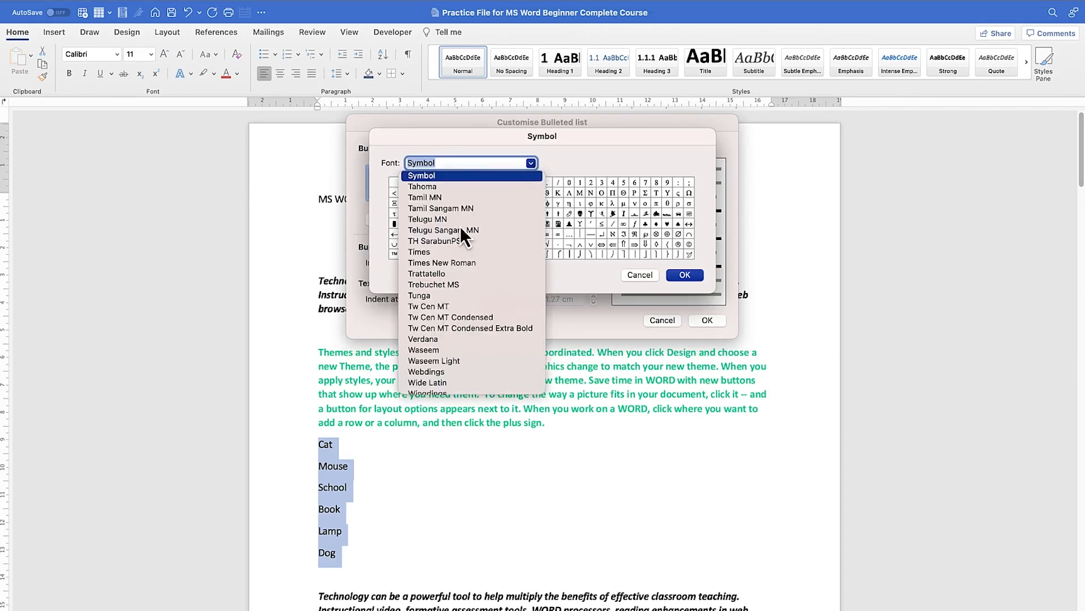
left_click(440, 219)
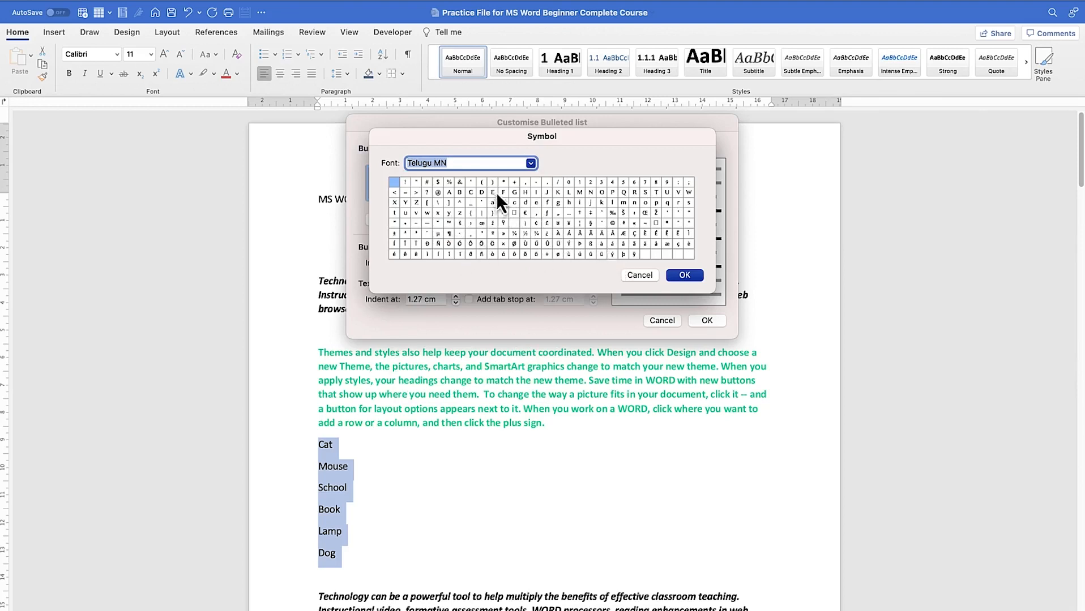
left_click(532, 161)
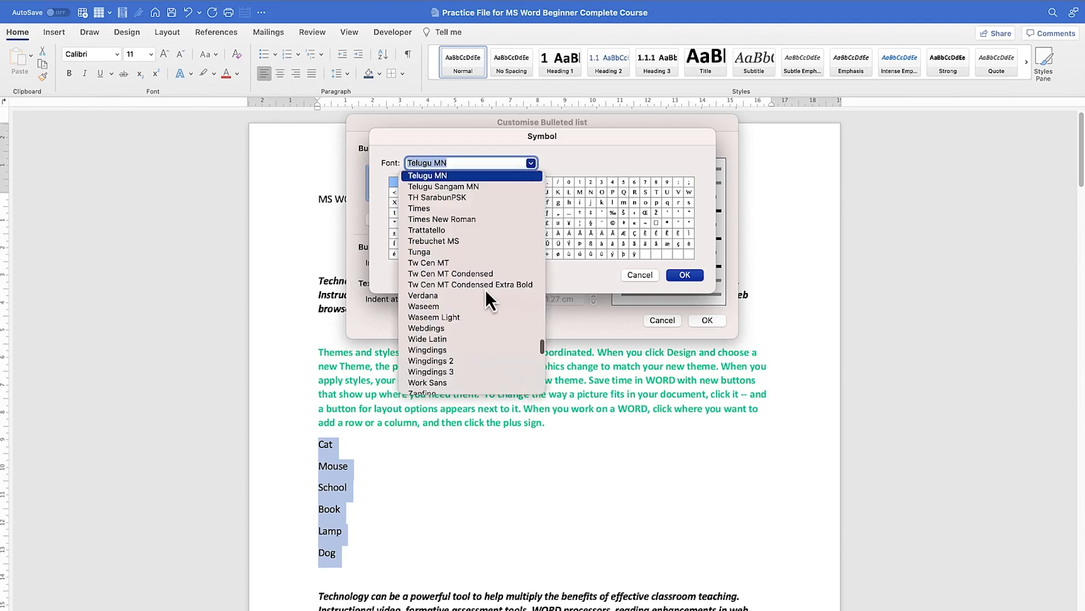
left_click(457, 316)
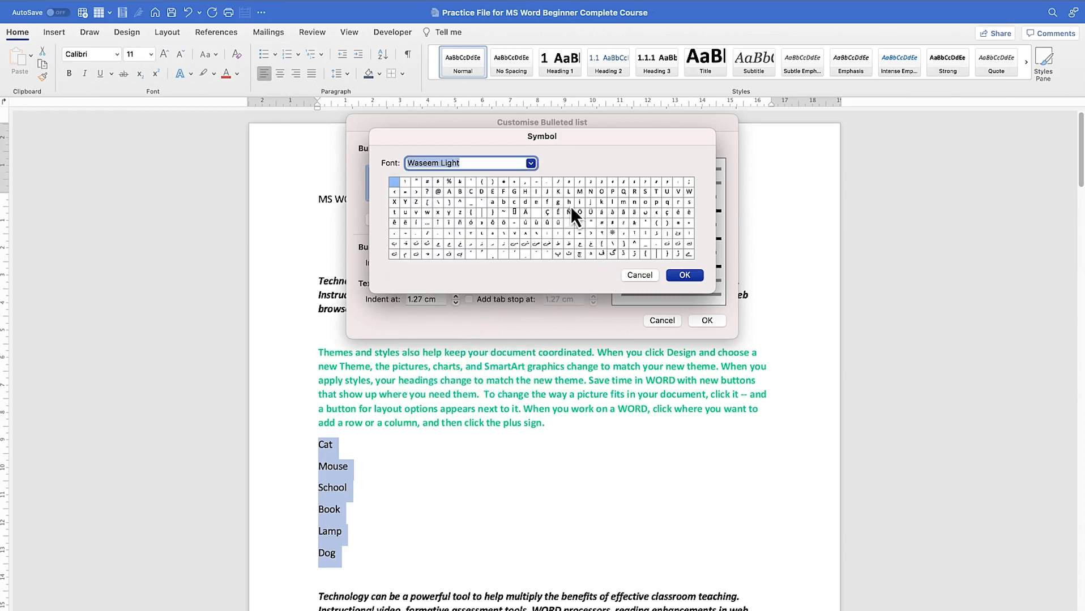
left_click(651, 276)
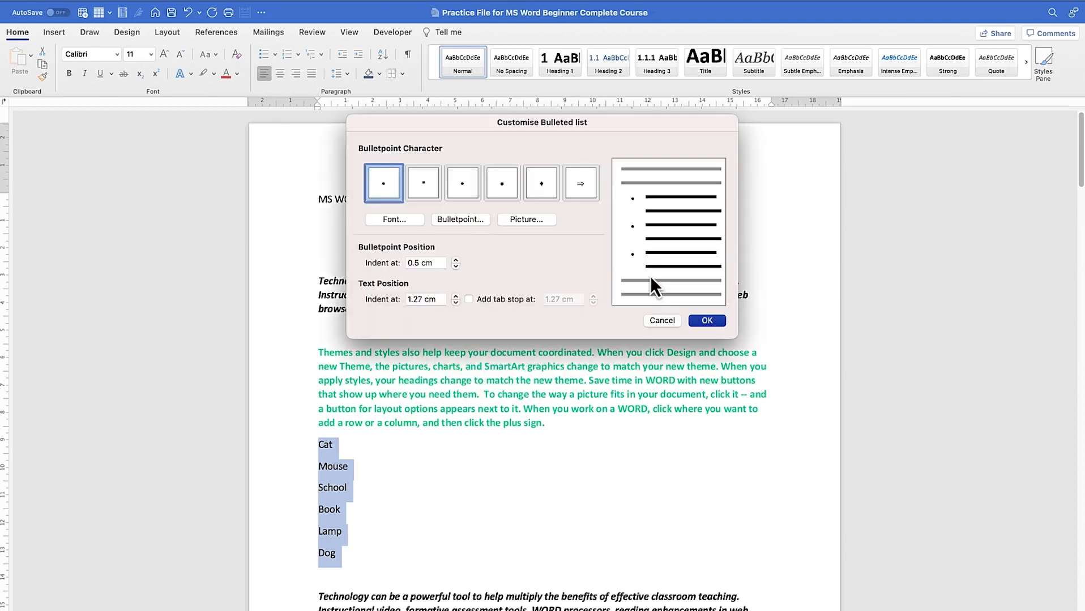
Preview the supplied bullet pictures for the custom bullet, from 3D Diamond.gif through Stained Glass Ball.gif
left_click(510, 222)
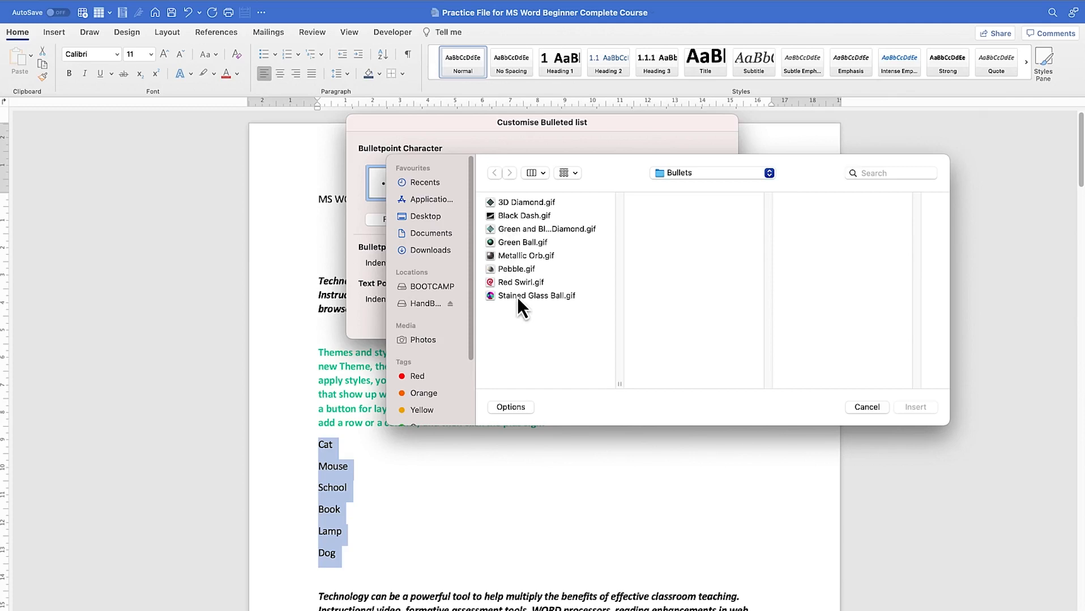
left_click(520, 205)
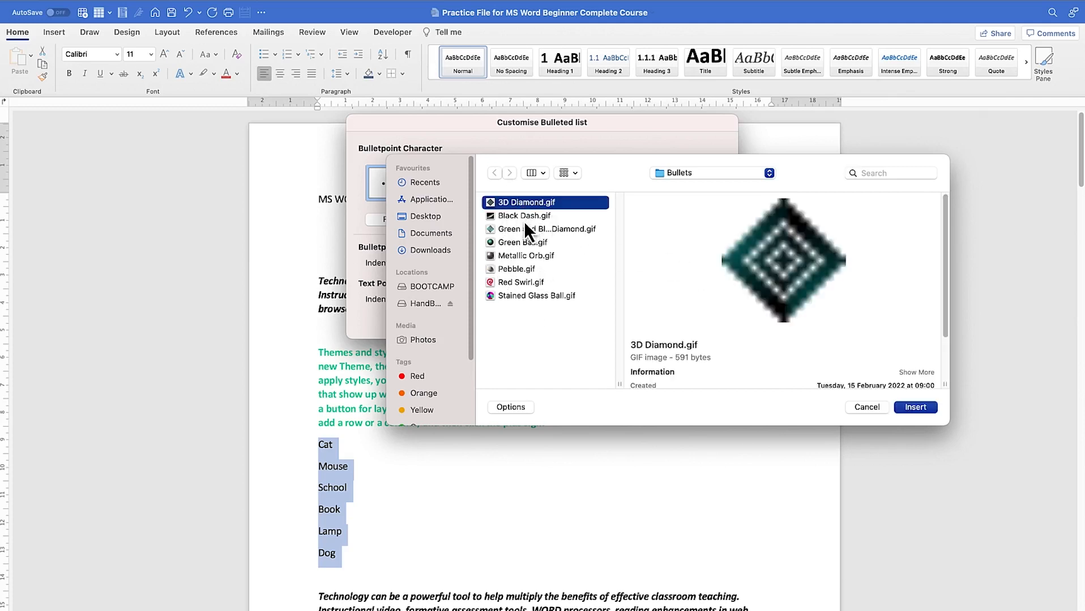
left_click(524, 217)
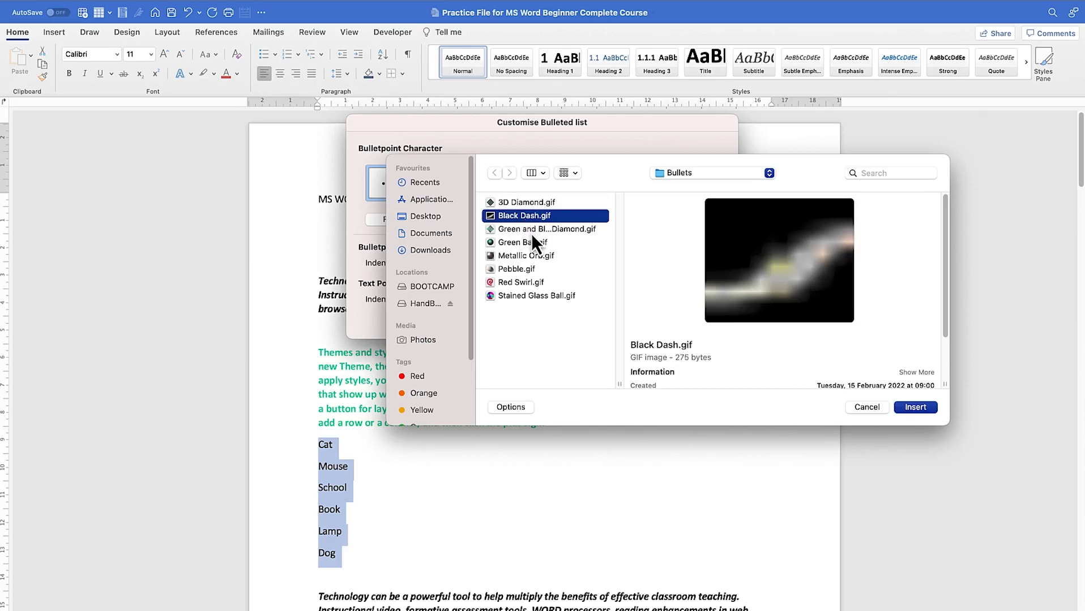
left_click(532, 232)
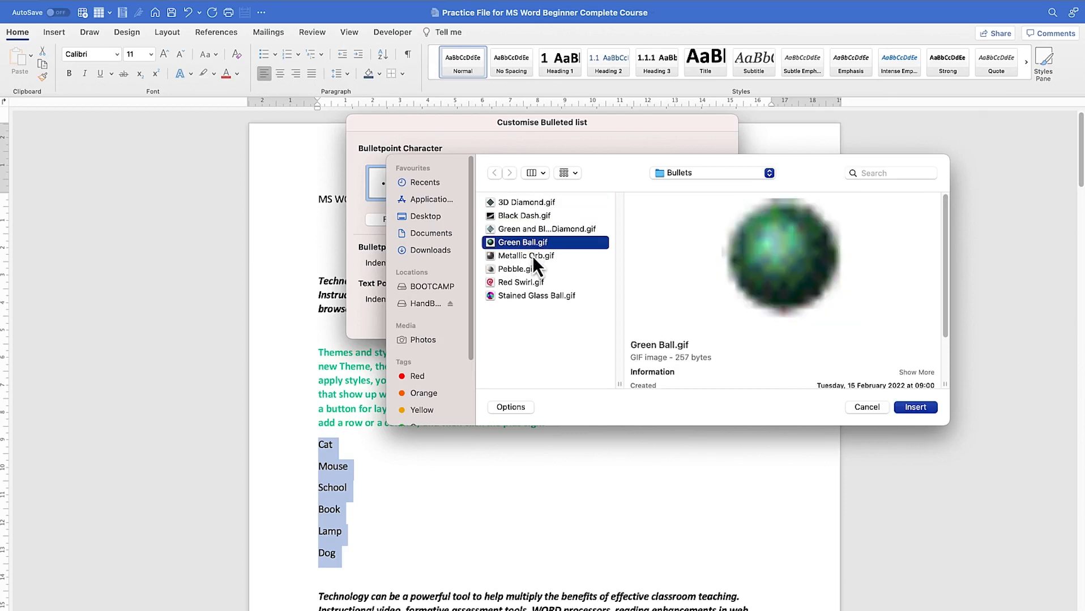
left_click(532, 256)
left_click(530, 270)
left_click(530, 282)
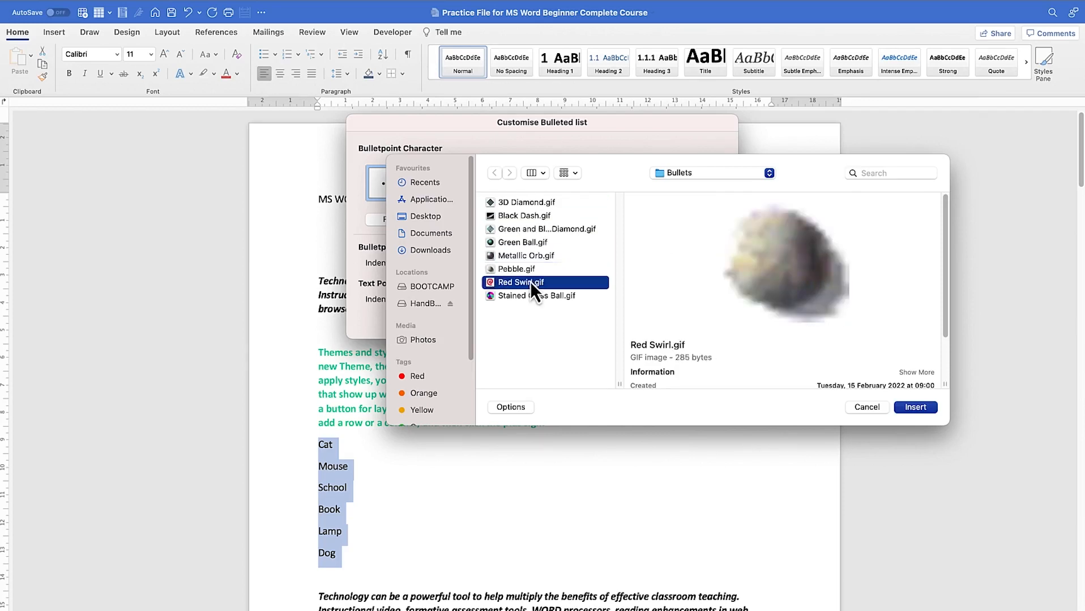
left_click(534, 294)
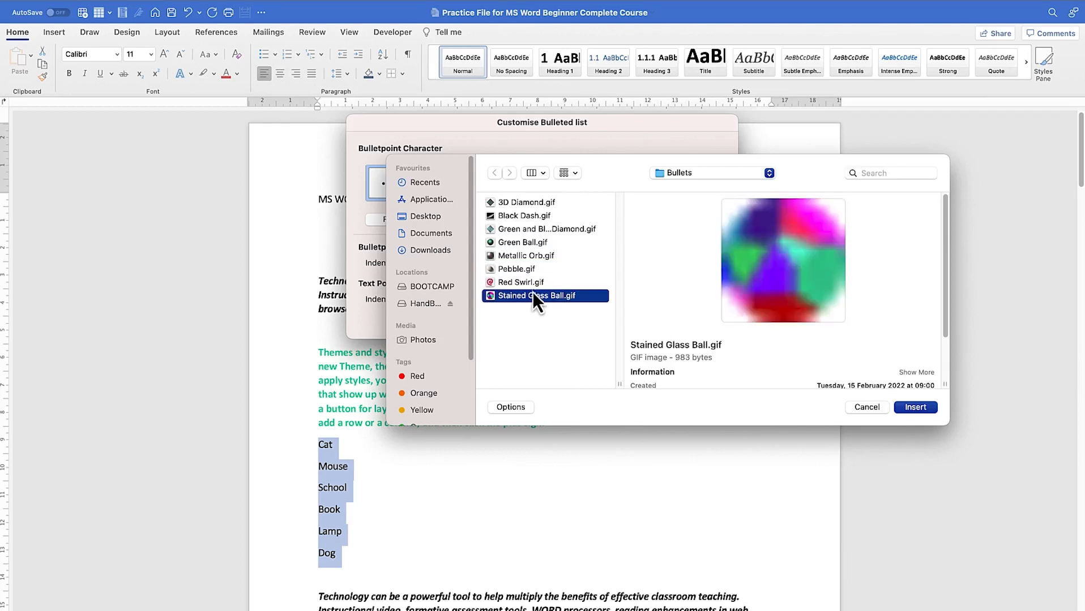
Insert 3D Diamond.gif as the picture bullet and apply it to the word list
left_click(531, 203)
left_click(914, 407)
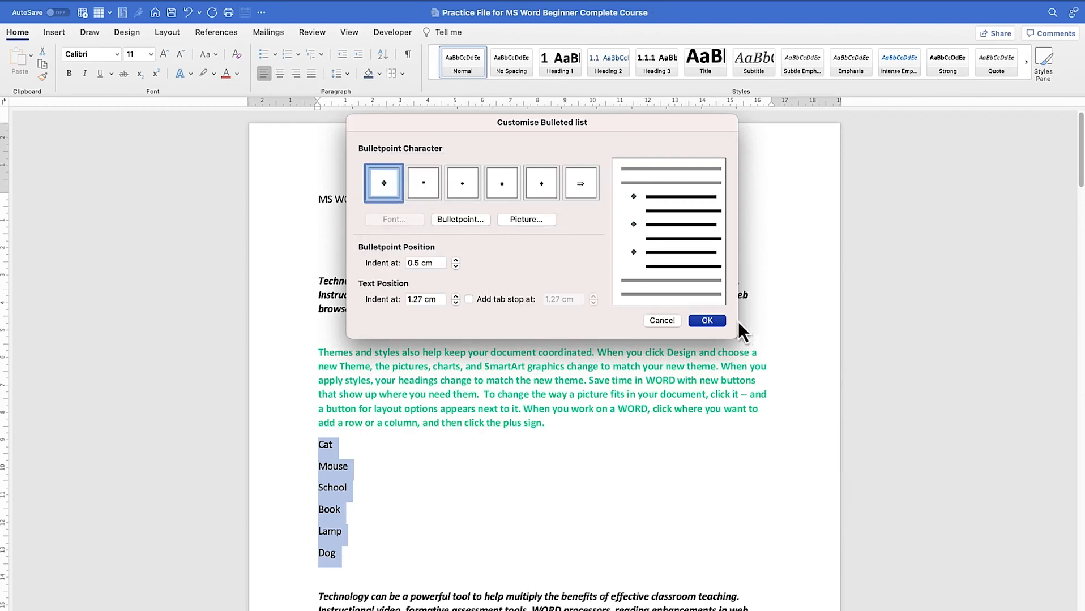
left_click(707, 321)
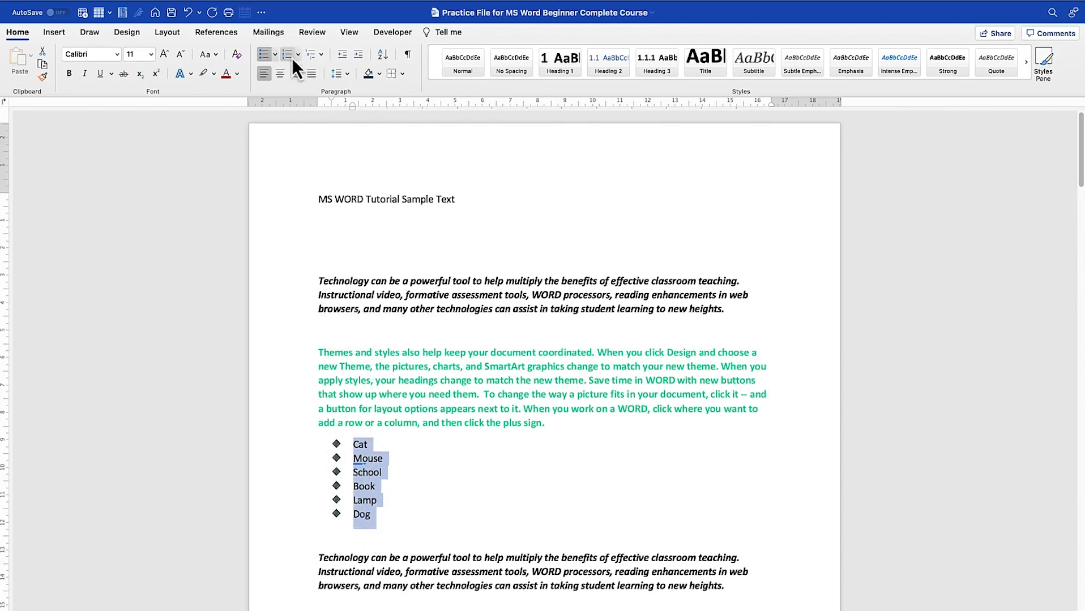
Reopen the custom bullet definition for the word list and set the text position indent to 1.1 cm
left_click(275, 54)
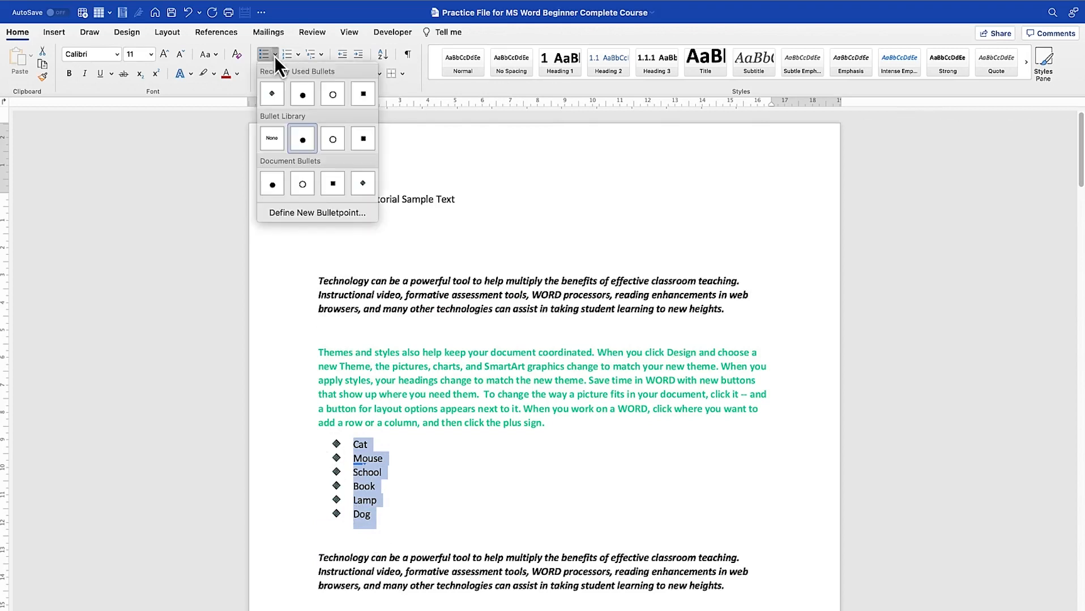
left_click(320, 219)
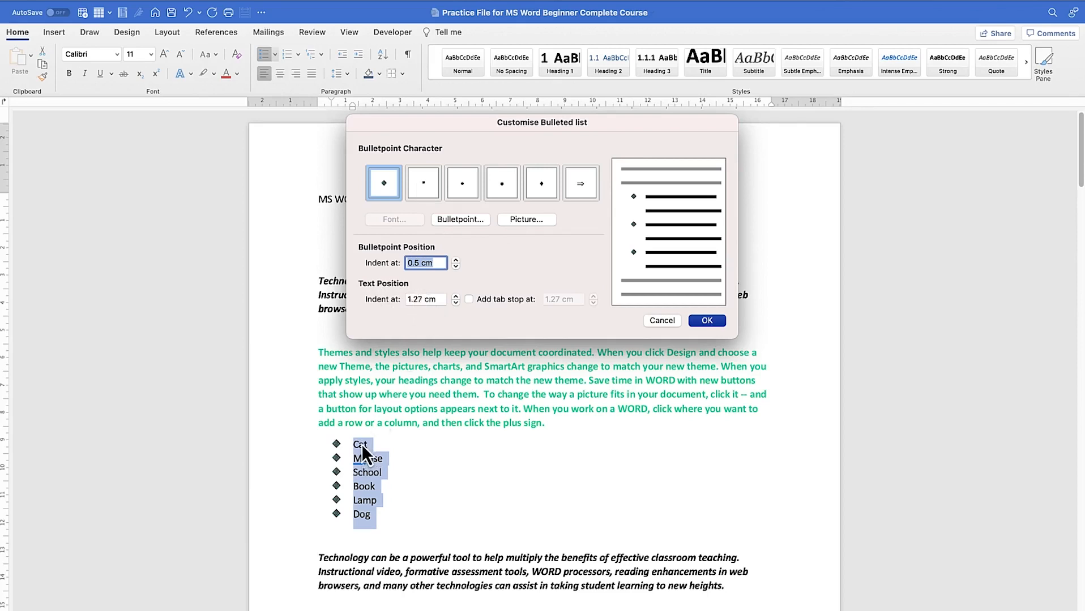
left_click(455, 296)
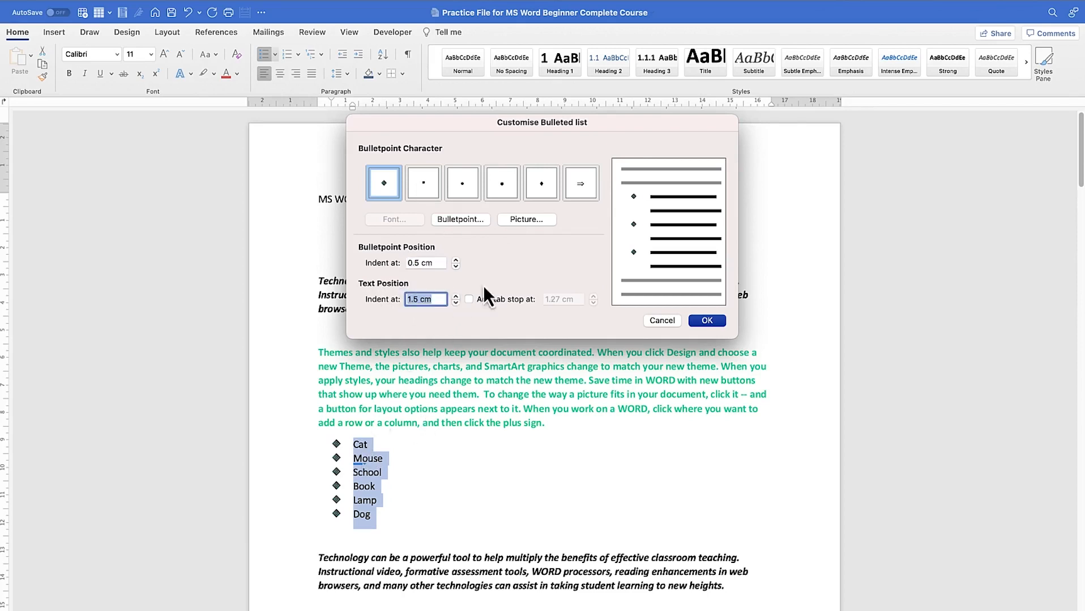
left_click(455, 303)
left_click(455, 303)
left_click(455, 303)
left_click(454, 303)
Add a tab stop at 1.2 cm to the bullet's text position
left_click(469, 298)
left_click(594, 297)
left_click(594, 297)
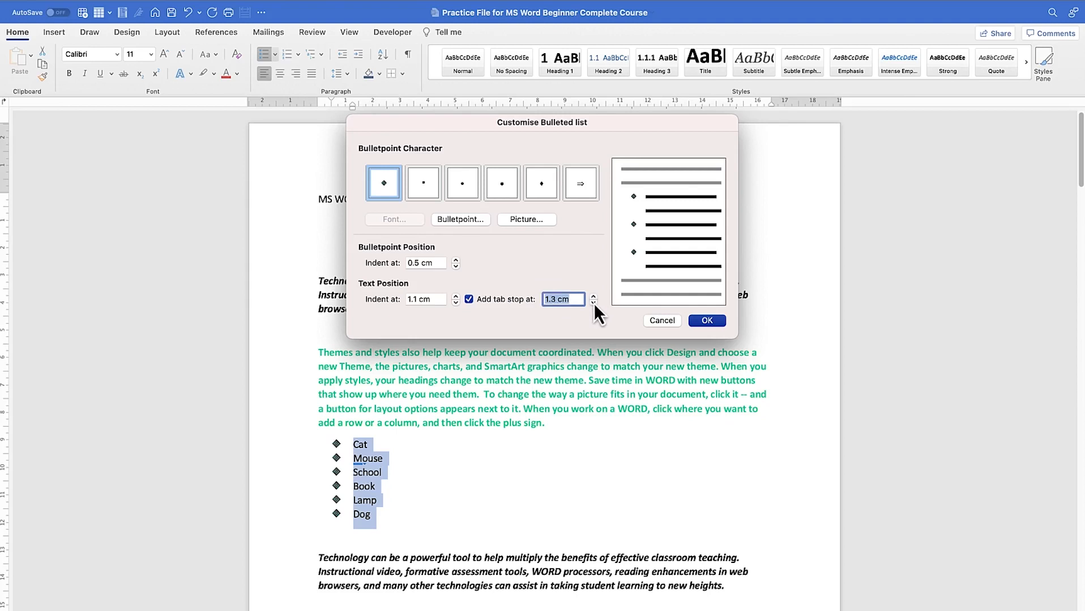
left_click(594, 303)
Try the other preset bullet characters, reselect the diamond picture bullet and apply the customised settings to the list
left_click(572, 195)
left_click(540, 194)
left_click(491, 188)
left_click(459, 191)
left_click(431, 183)
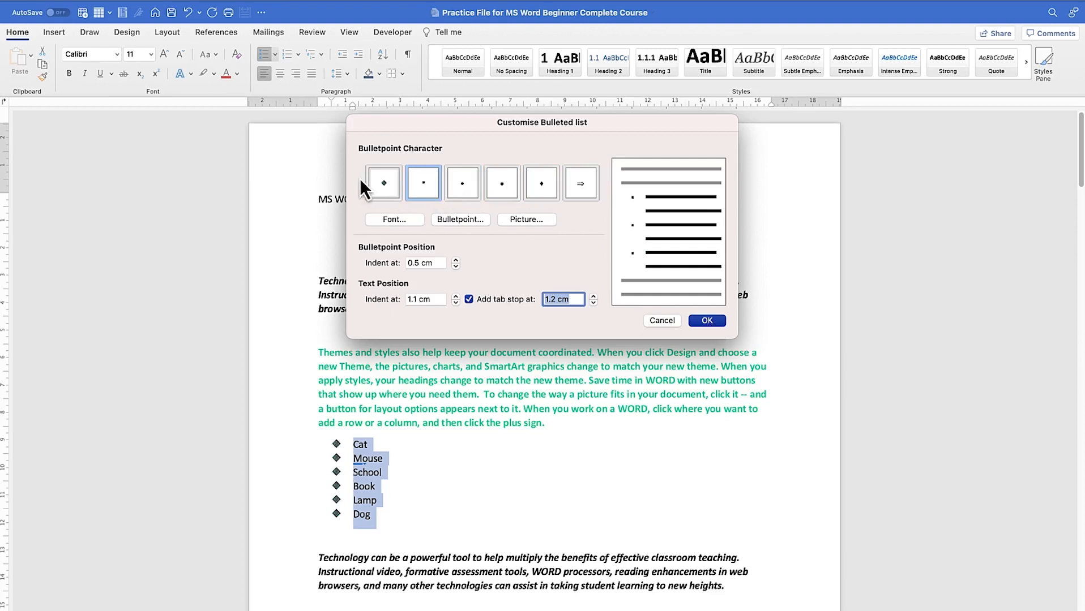
left_click(385, 185)
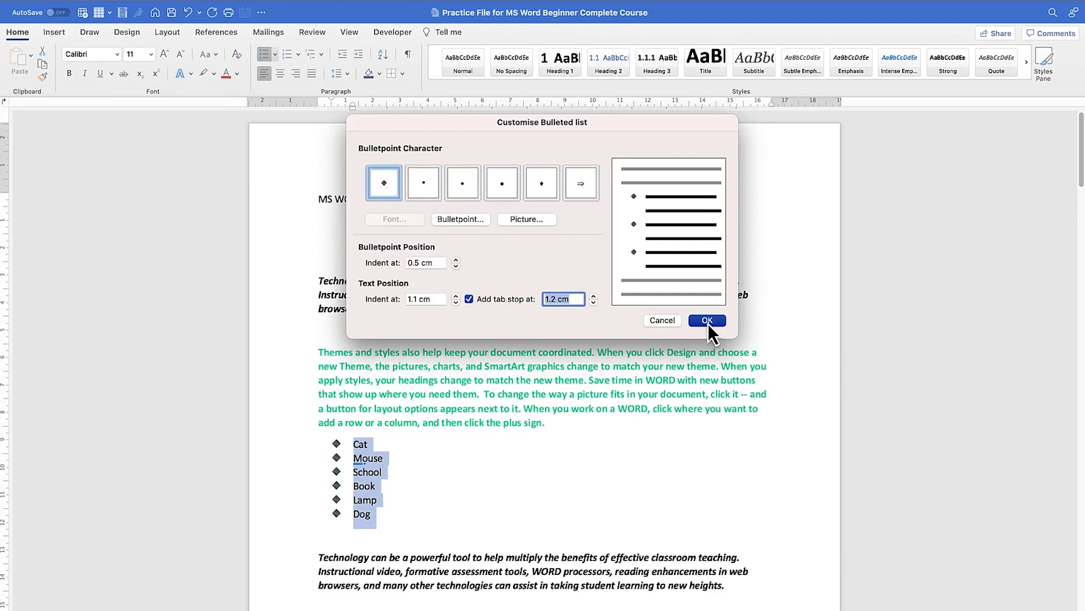
left_click(706, 321)
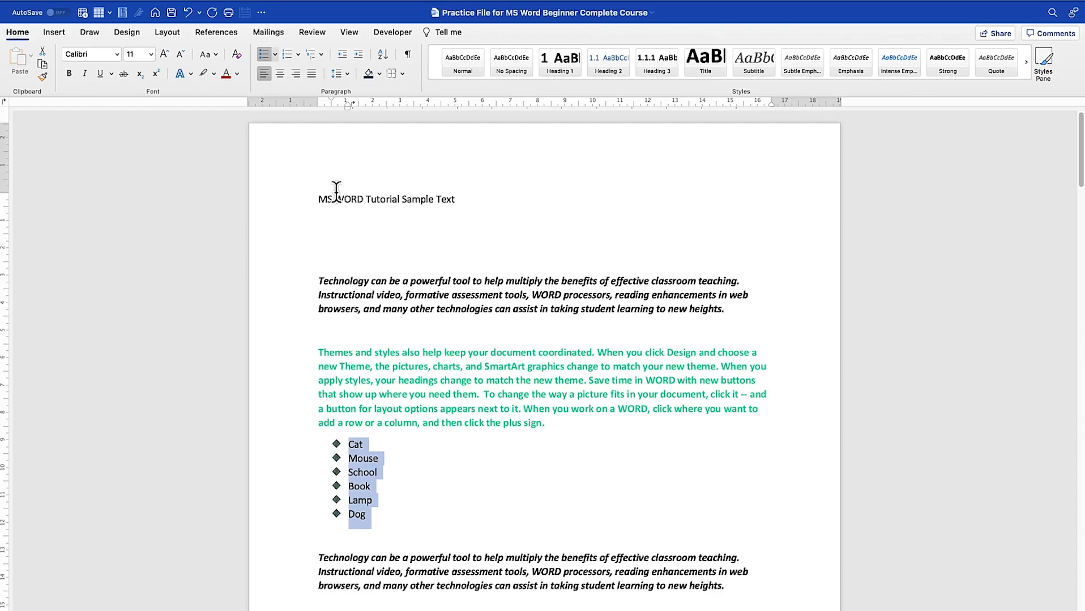
left_click(275, 55)
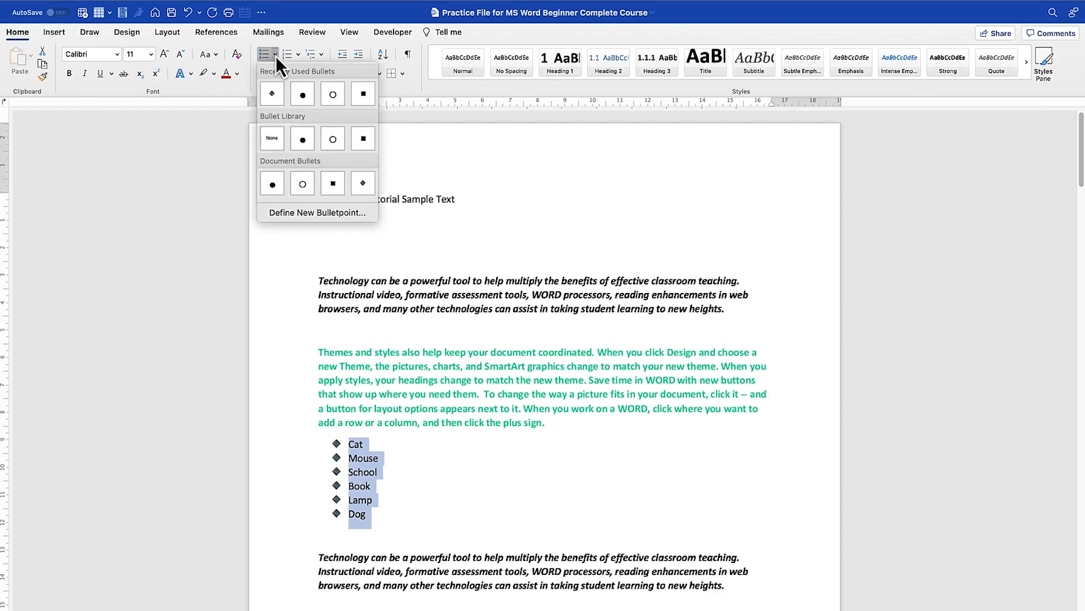
left_click(481, 259)
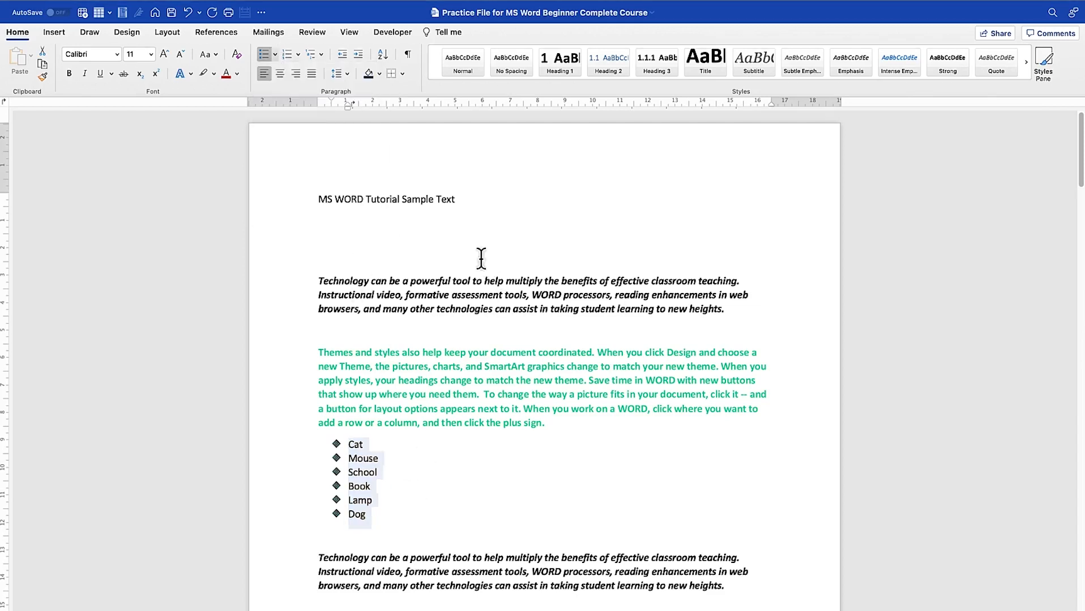
Try the a) b) c), A. B. C. and I. II. III. numbering formats on the word list
left_click(297, 56)
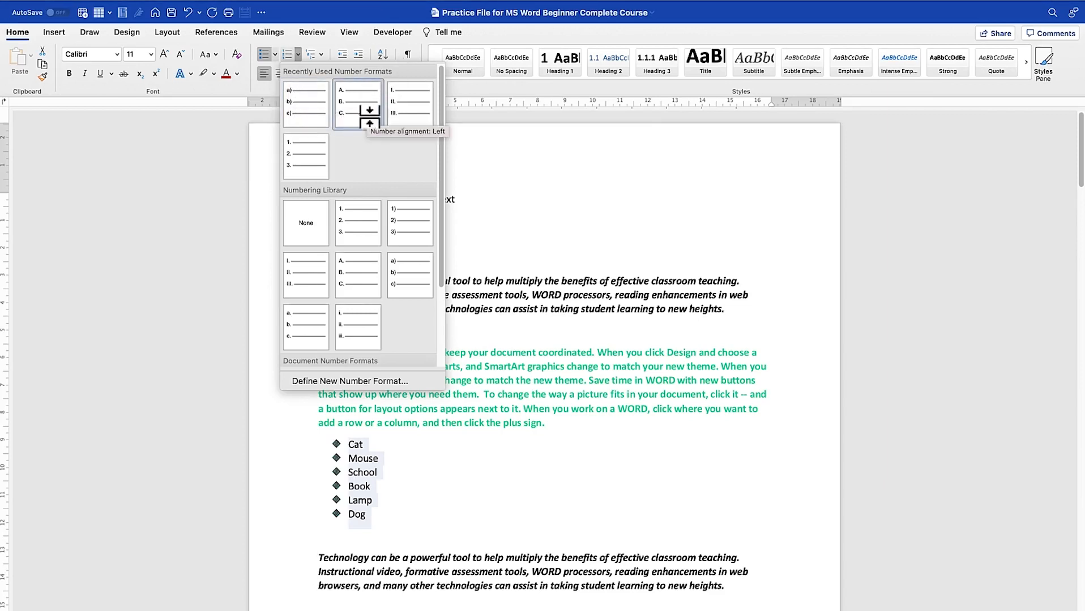
left_click(300, 120)
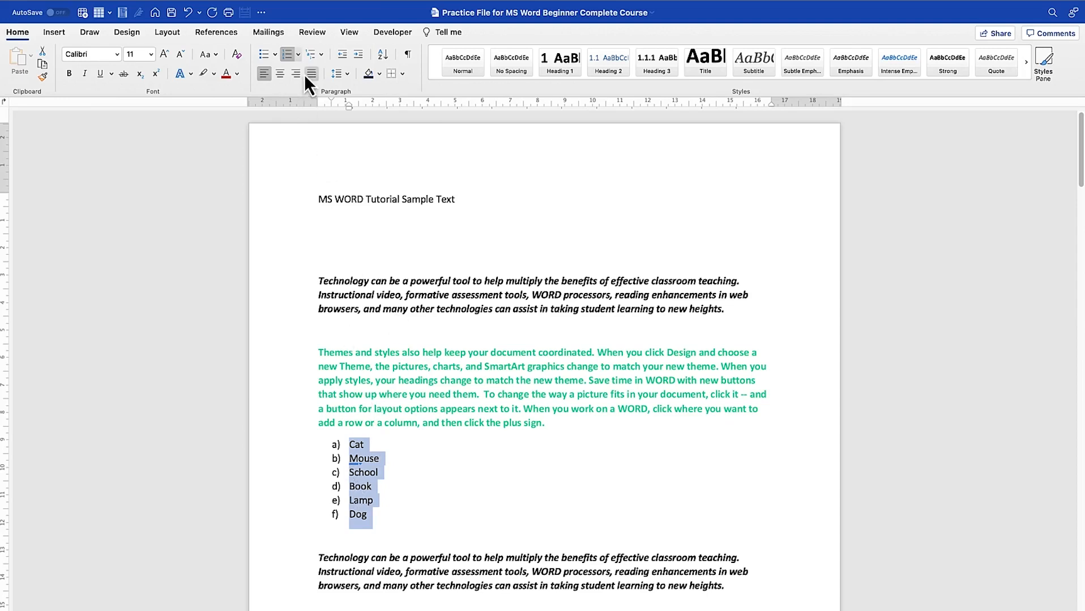
left_click(298, 55)
left_click(351, 106)
left_click(297, 51)
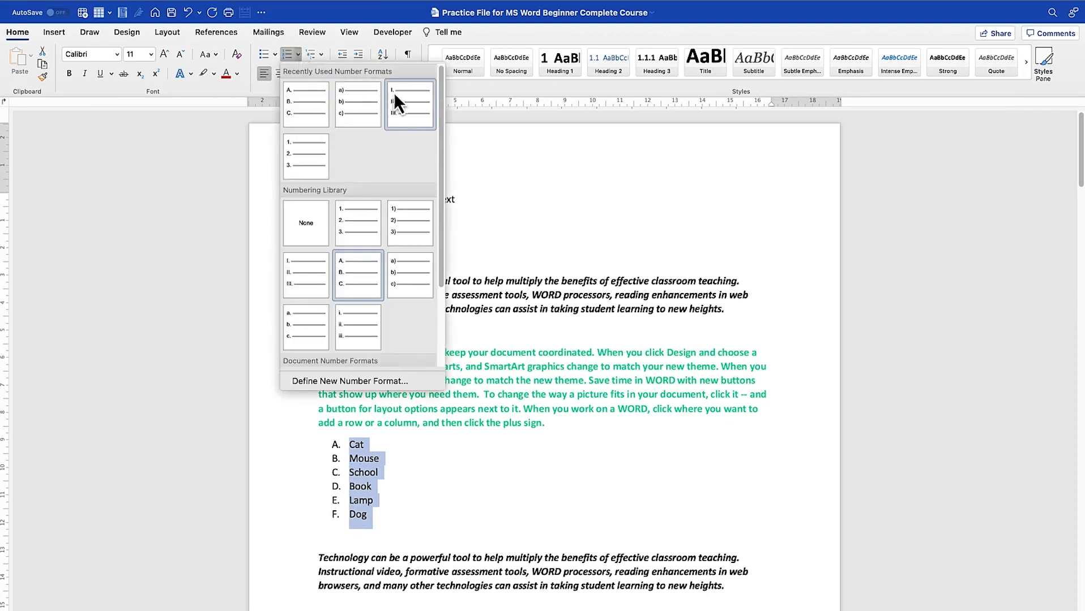
left_click(408, 125)
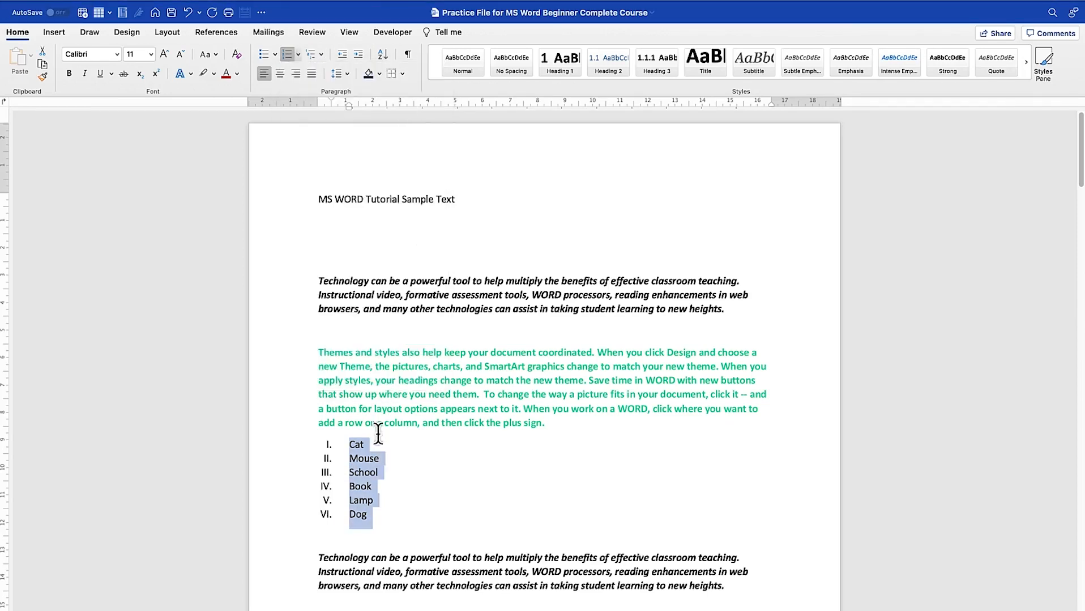
Apply 1. 2. 3. numbering to the word list, add Car and Computer after Dog, and start another empty item
left_click(297, 56)
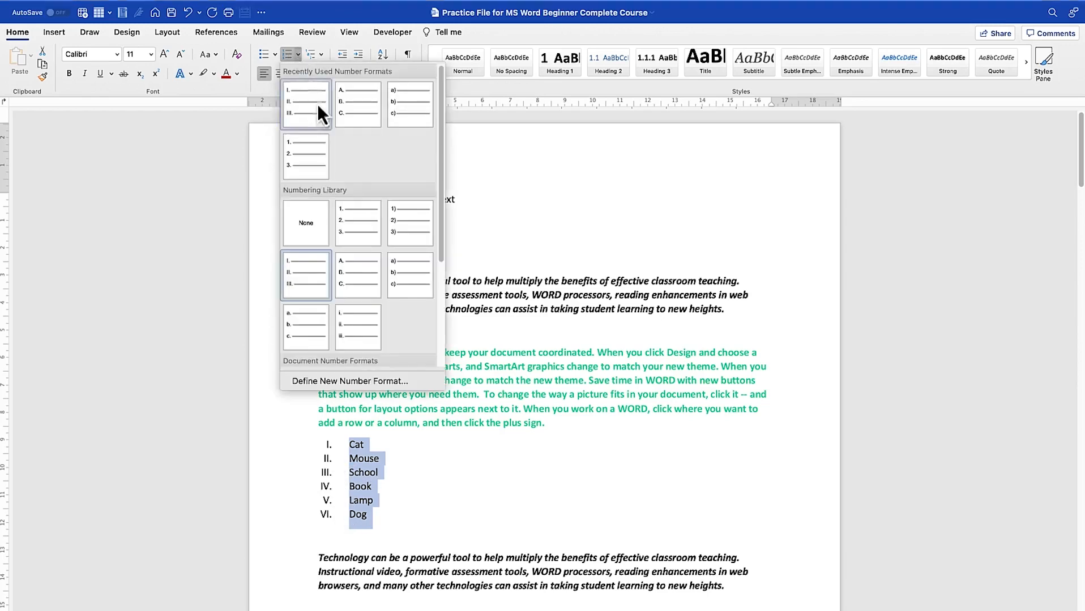
left_click(363, 221)
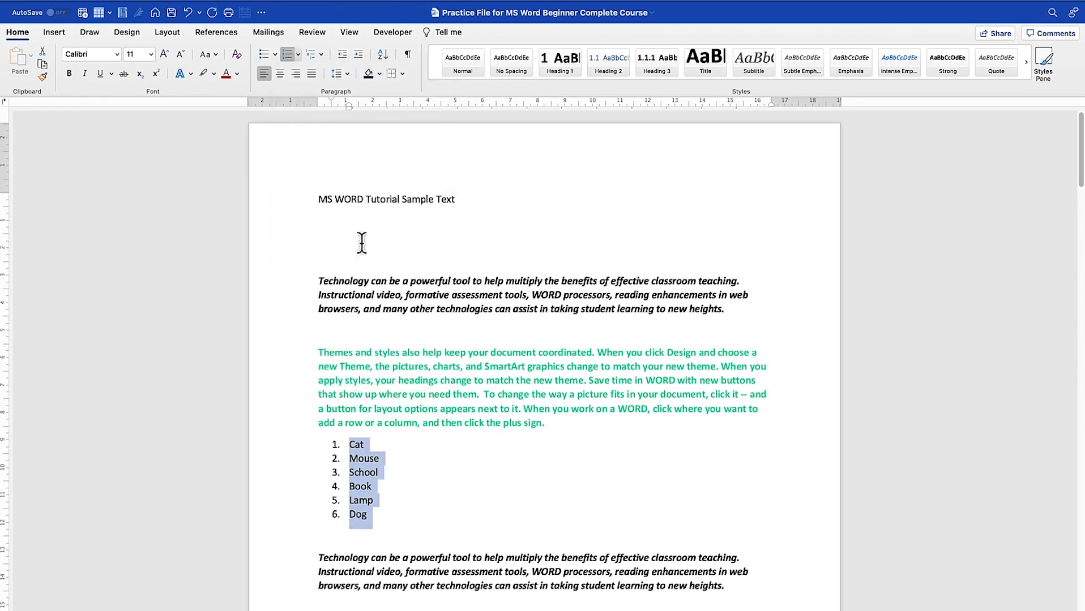
left_click(386, 522)
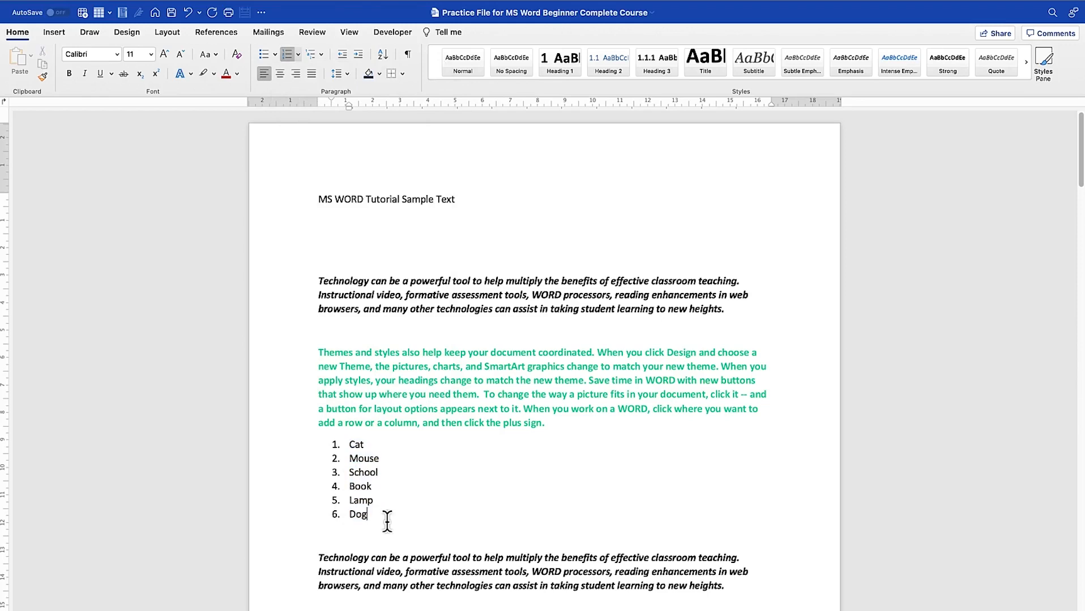
key("Return")
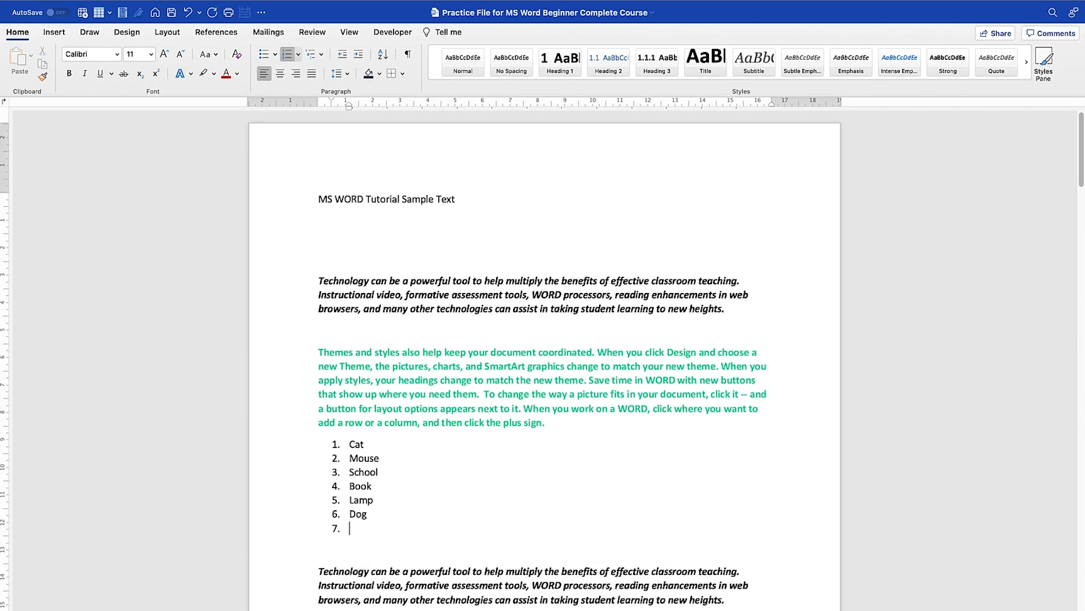
type("Car")
key("Return")
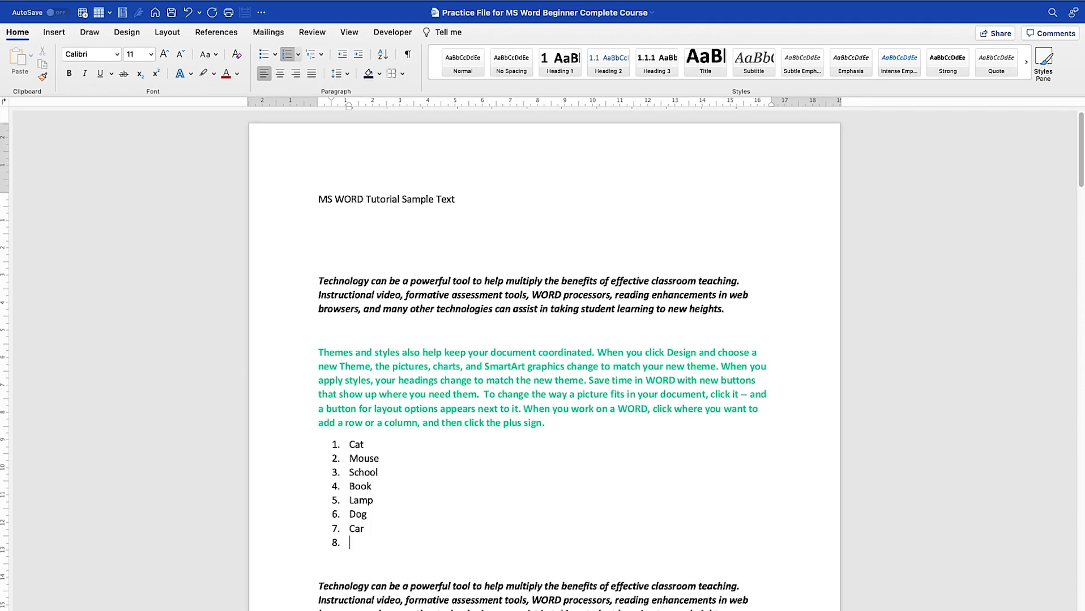
type("computer")
key("Return")
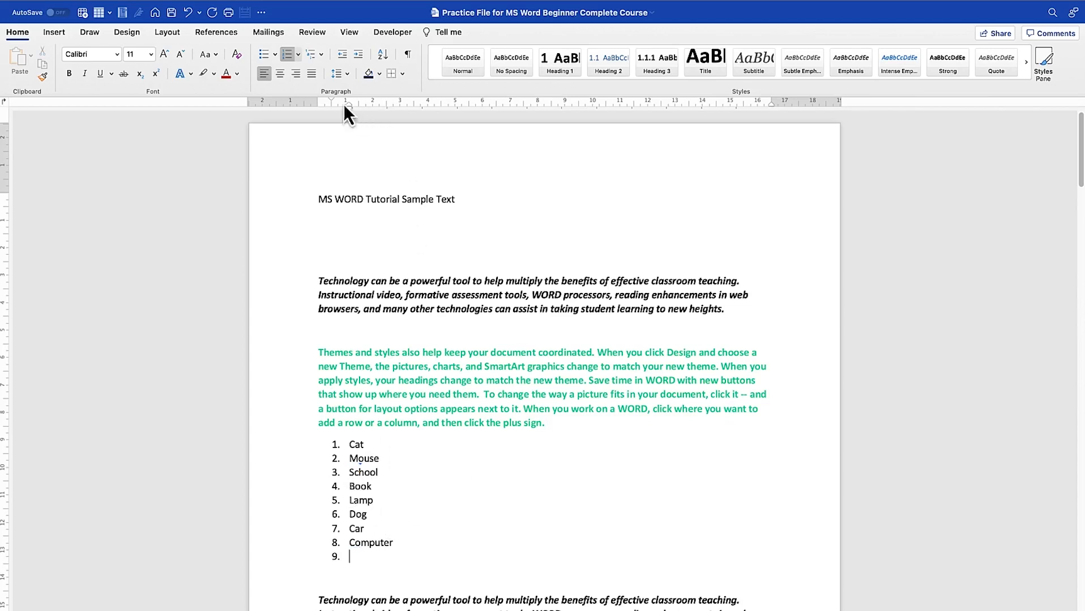
Start defining a new number format and examine its number style, number position and font options without changing them
left_click(297, 54)
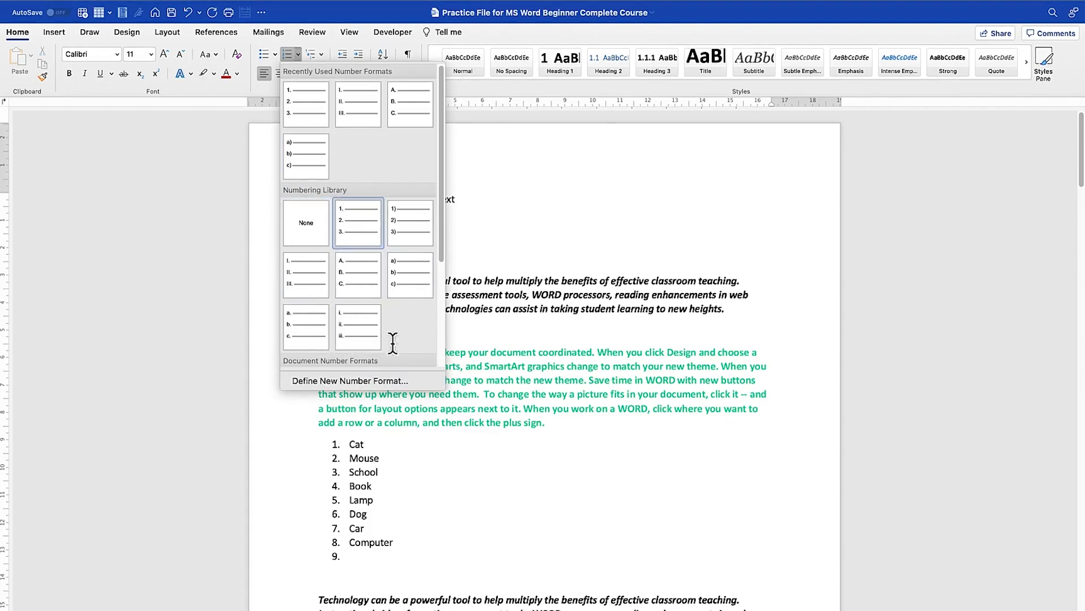
left_click(369, 380)
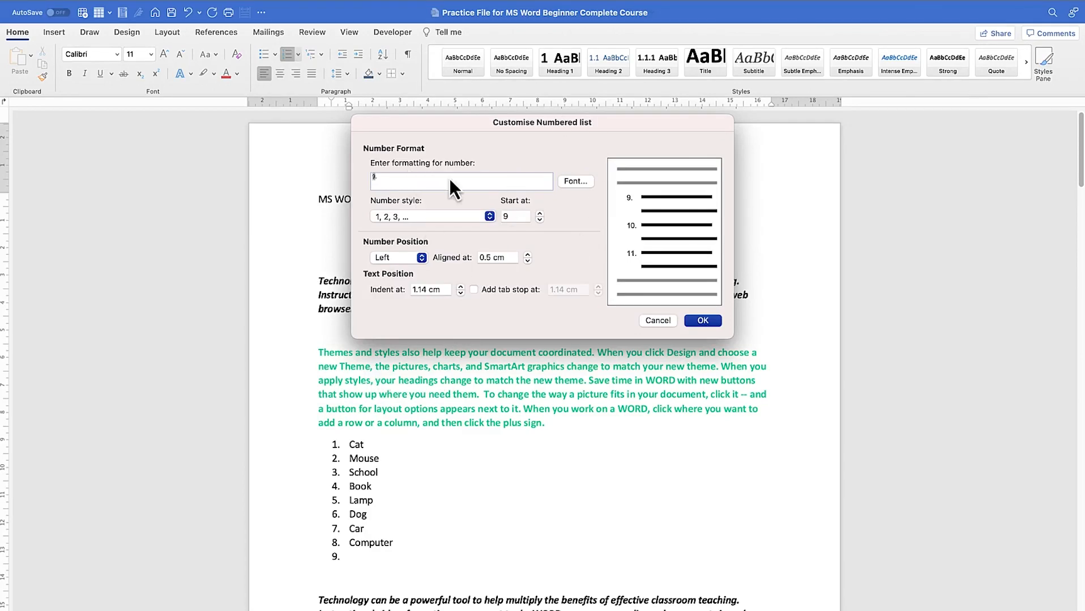
left_click(491, 218)
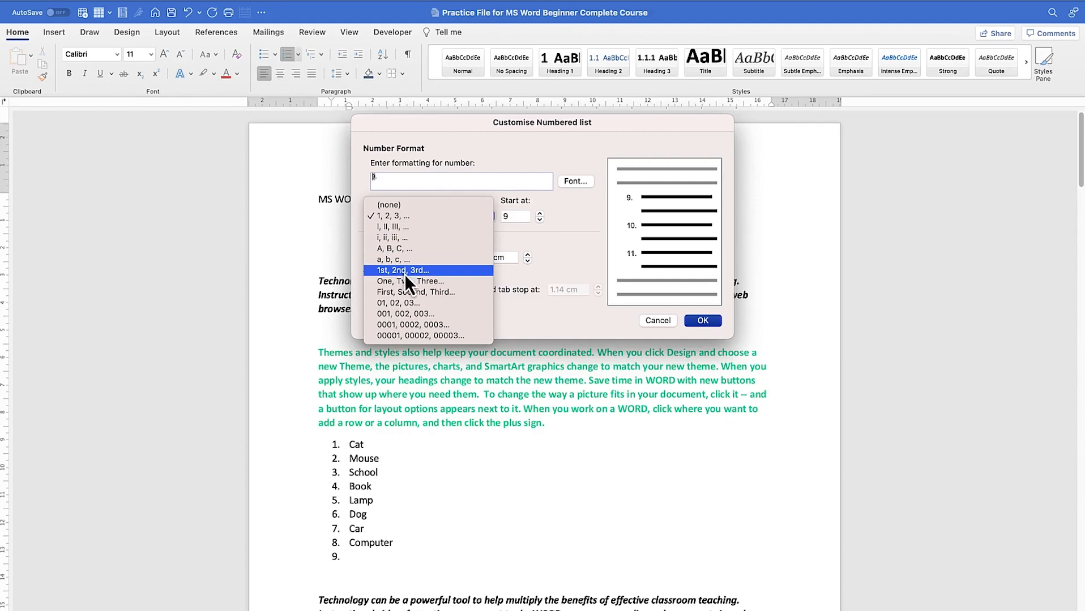
left_click(562, 254)
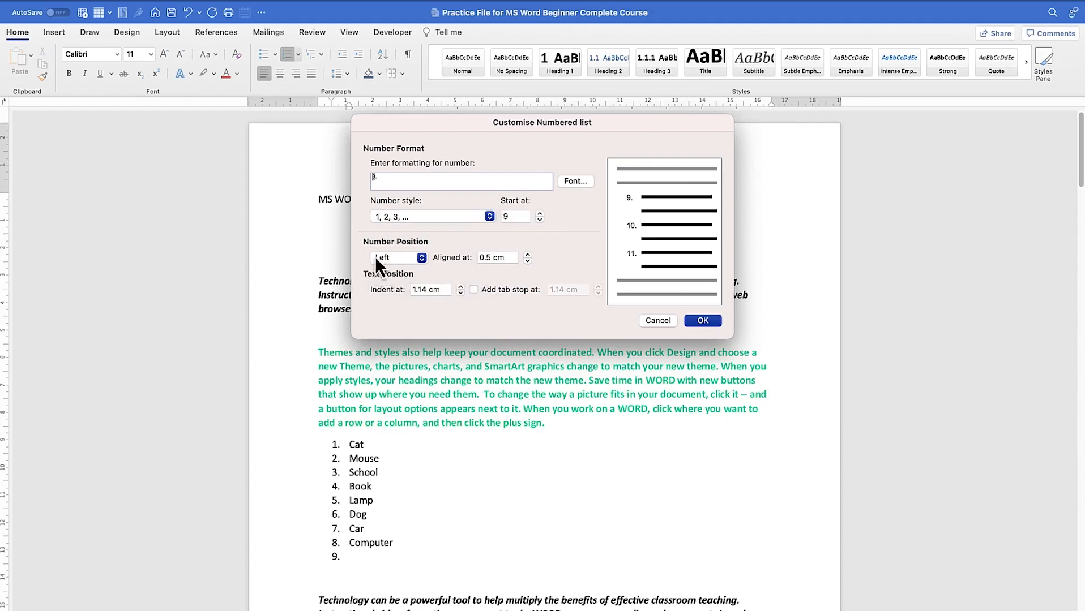
left_click(424, 259)
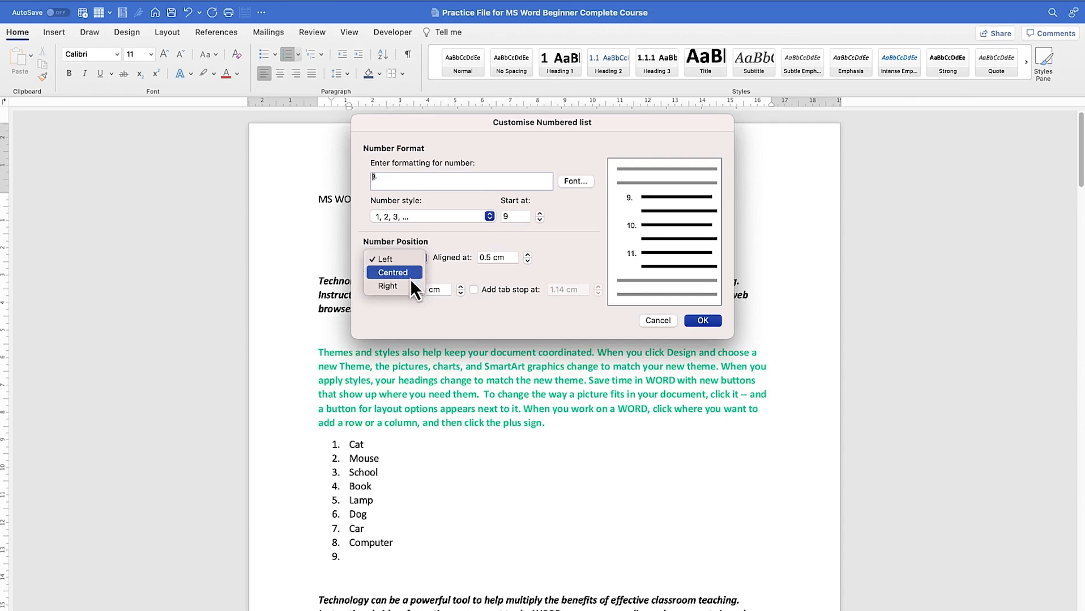
left_click(543, 261)
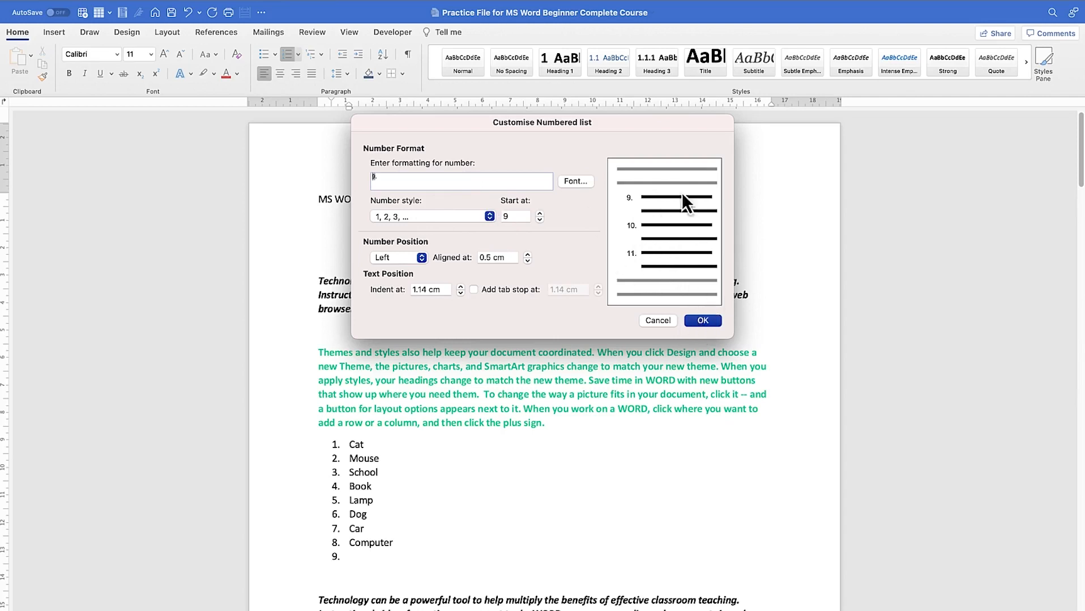
left_click(566, 186)
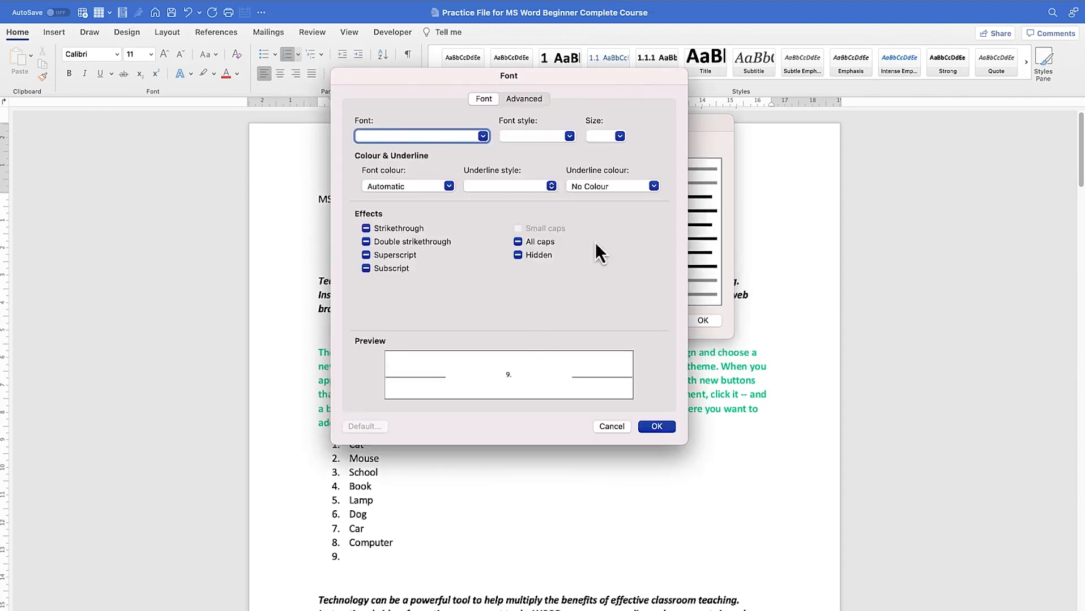
left_click(614, 427)
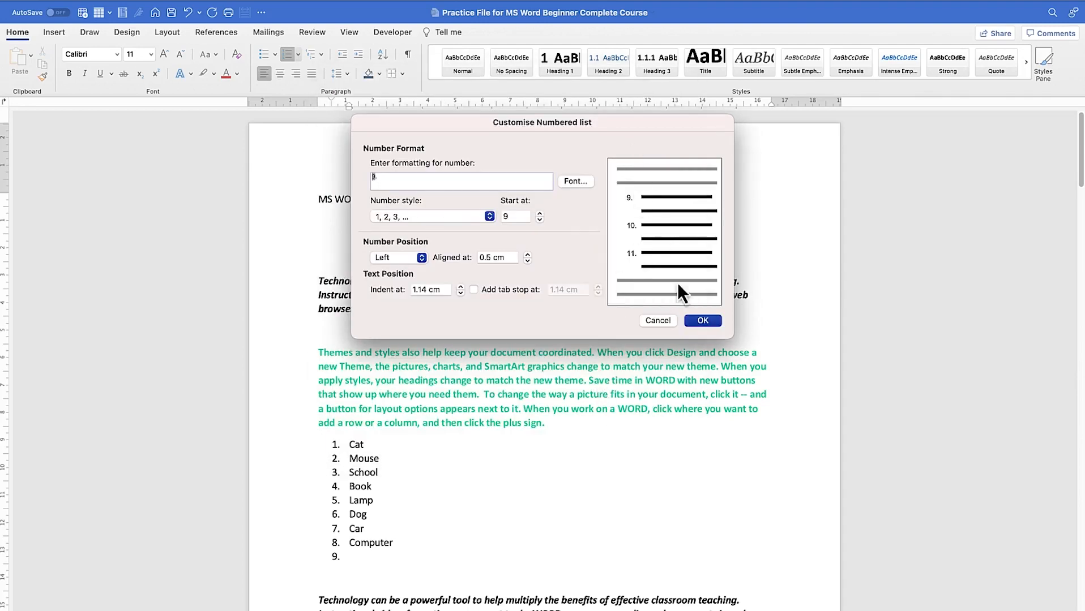
Cancel the numbered list customisation and review the Introduction, Overview and What are themes sections further down the document
left_click(665, 320)
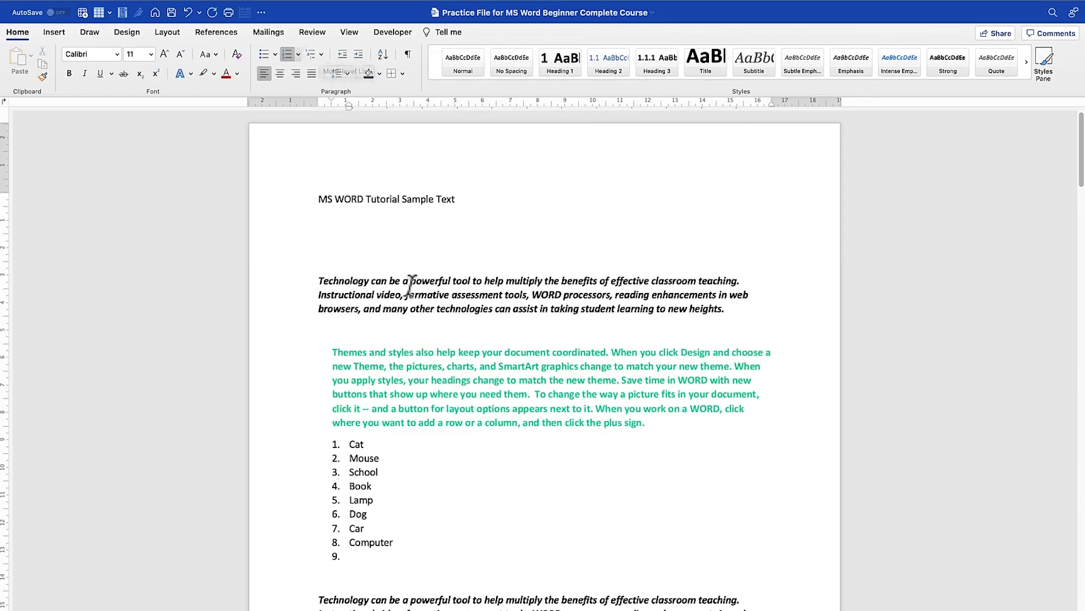
scroll(426, 468, "down", 2)
scroll(426, 469, "down", 3)
scroll(419, 416, "up", 5)
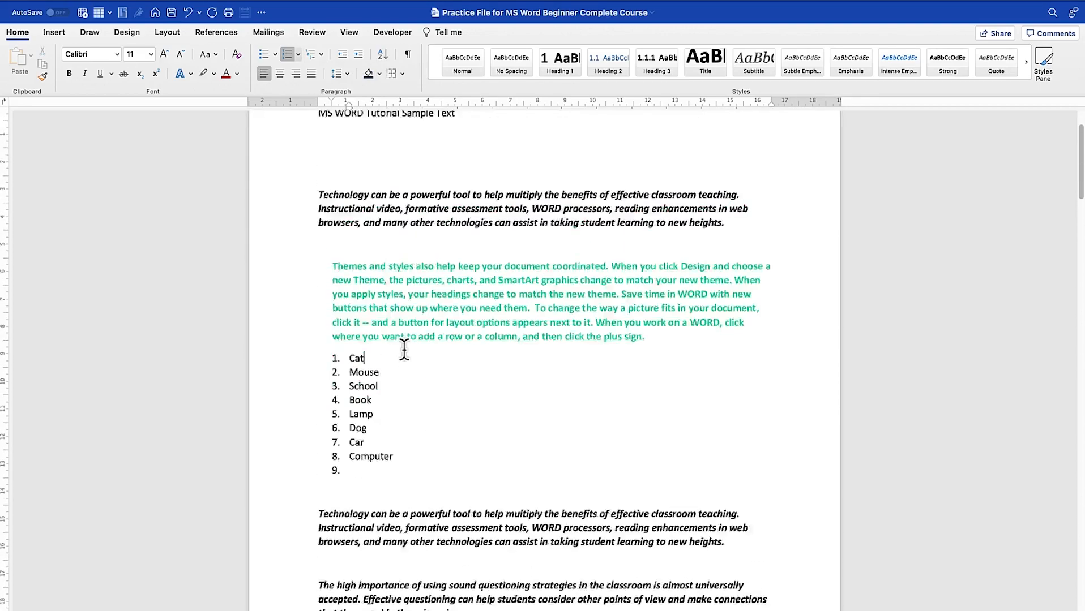
scroll(429, 346, "down", 3)
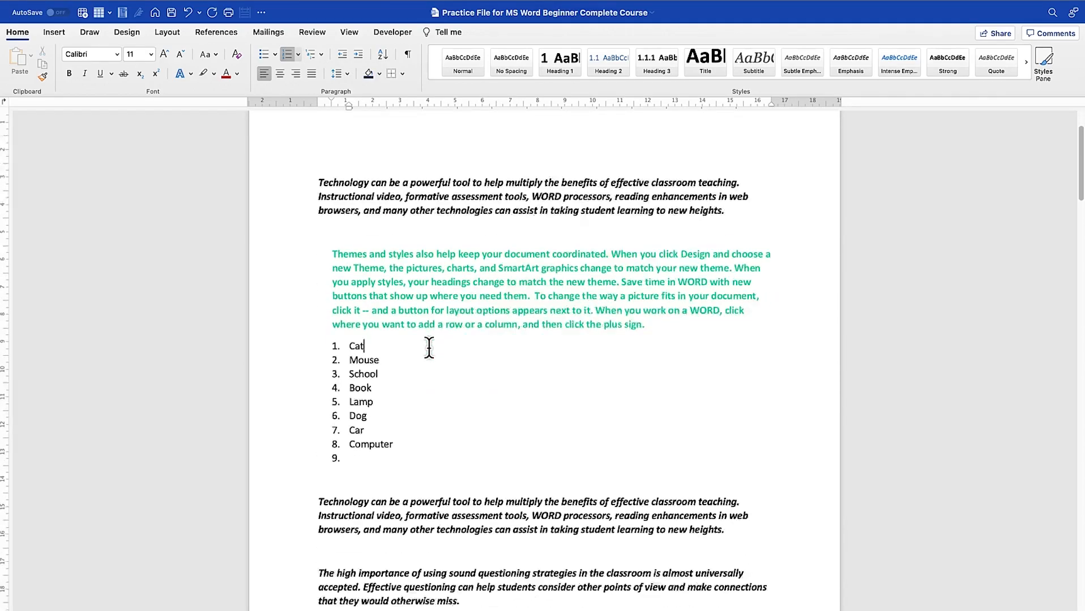
scroll(429, 348, "up", 3)
scroll(430, 345, "down", 15)
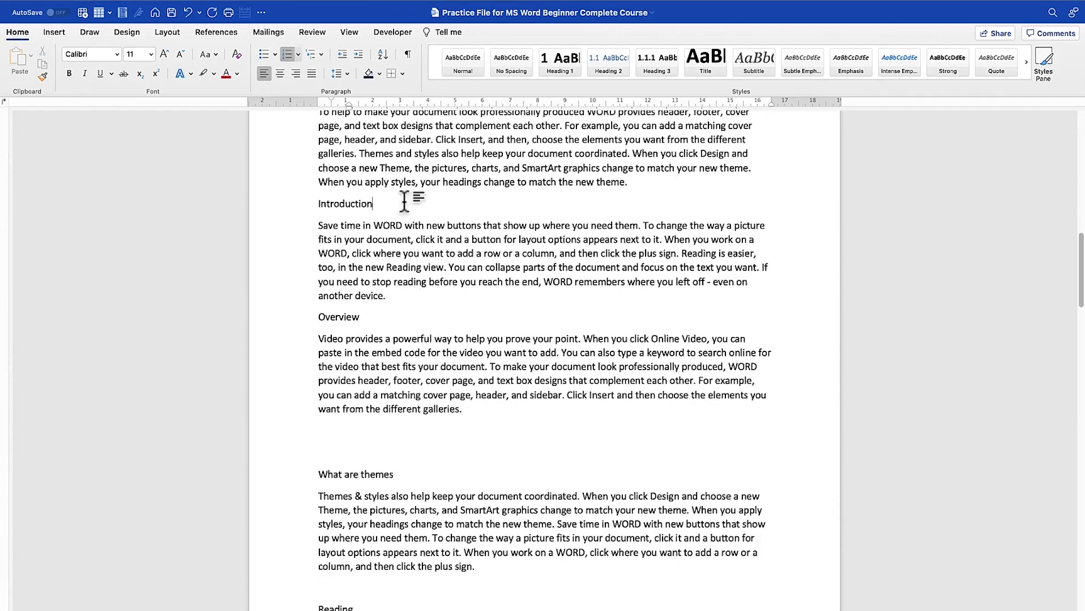
left_click(410, 338)
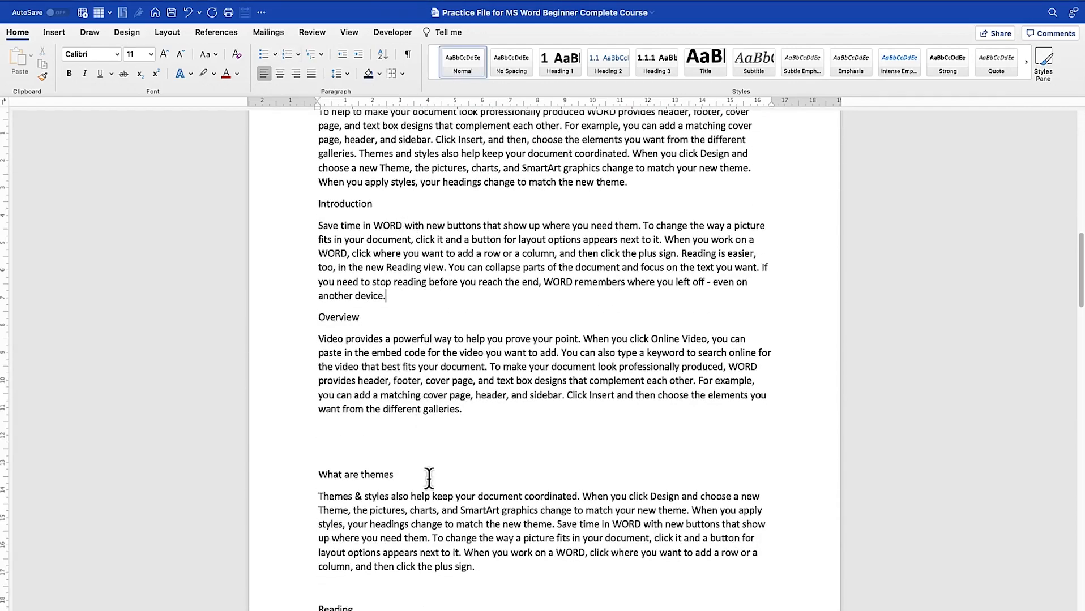
scroll(425, 481, "down", 2)
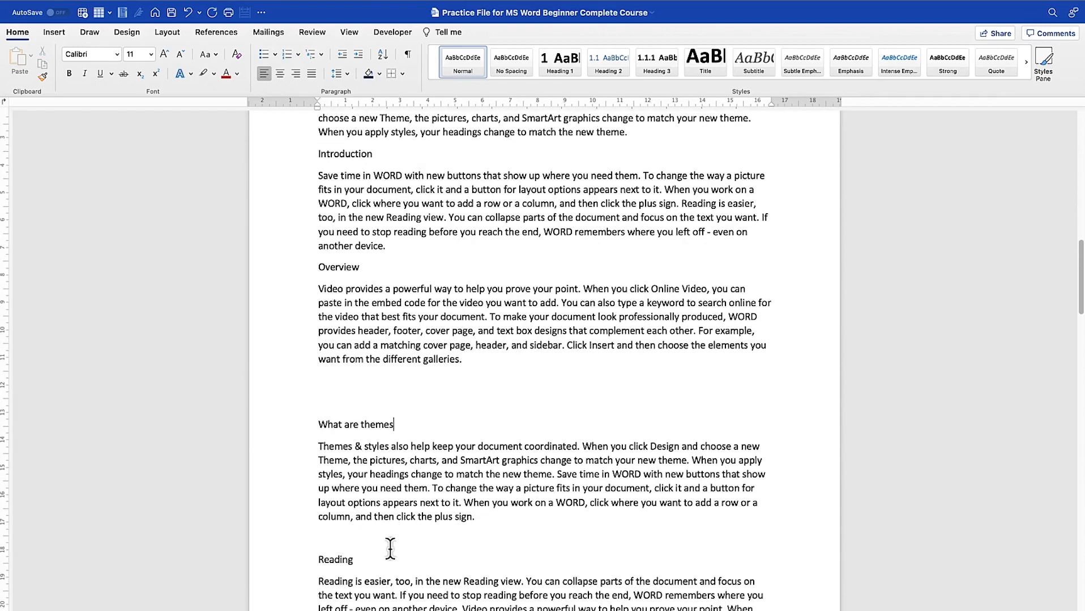
scroll(418, 410, "up", 4)
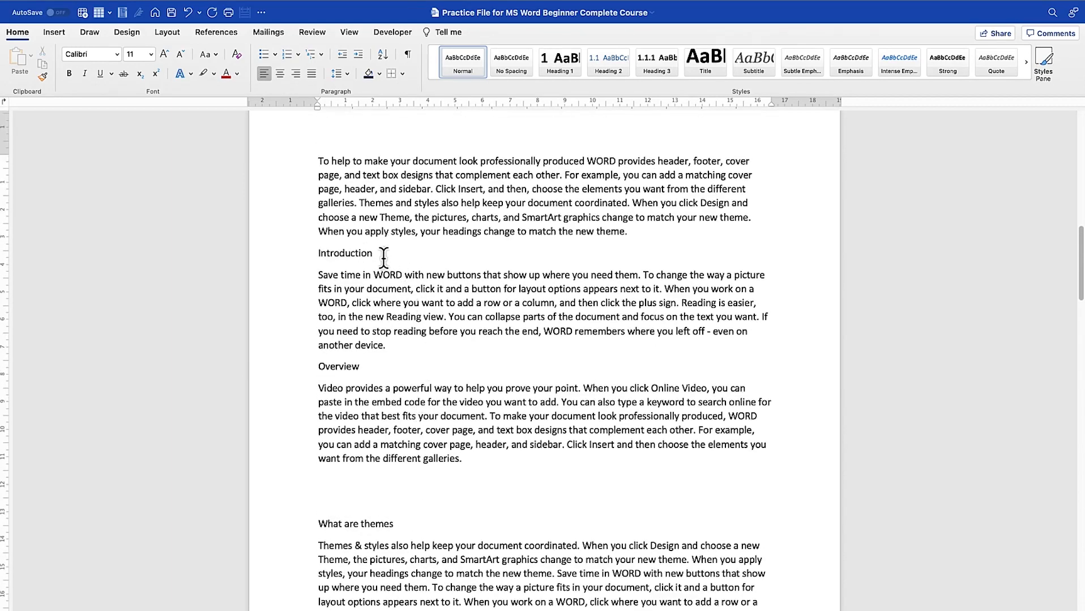
Examine the multi-level list formats in the list library without applying one
left_click(424, 501)
left_click(321, 54)
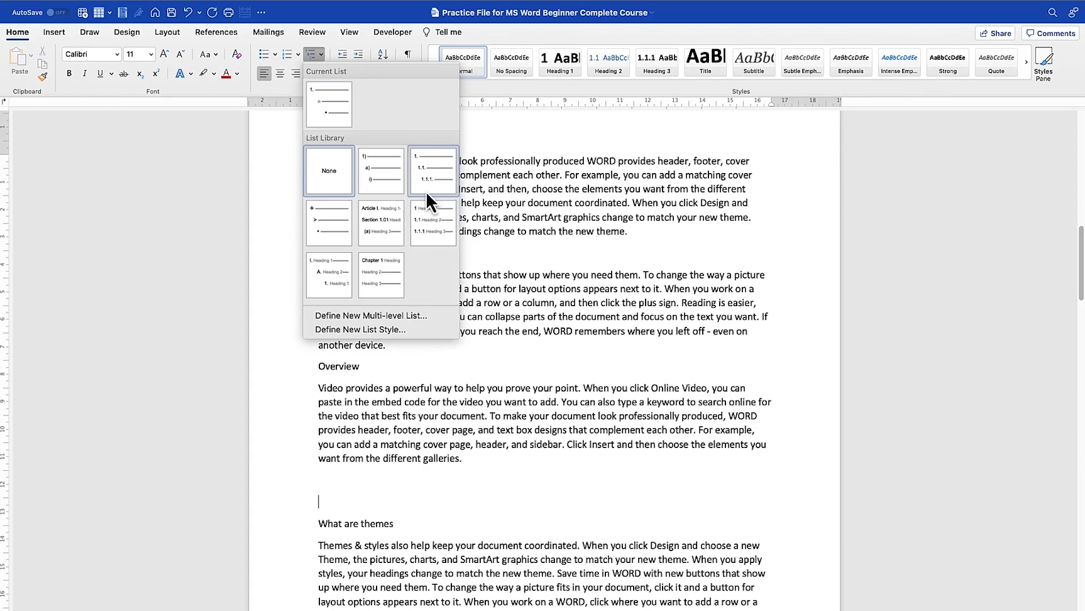
left_click(504, 245)
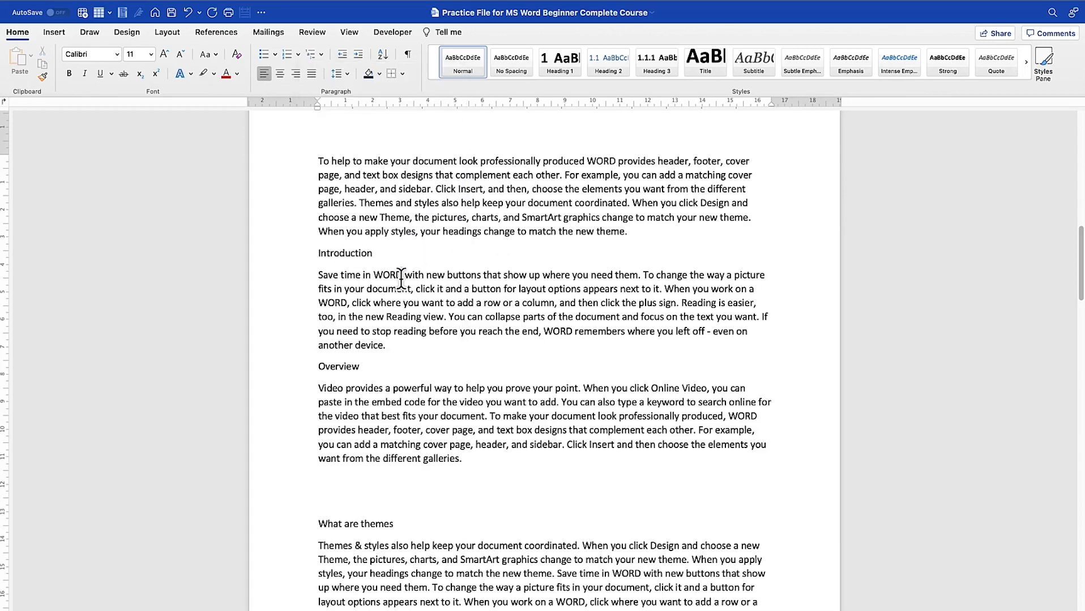
Go over the Introduction, Overview and What are themes headings and apply the 1., 1.1., 1.1.1. multi-level list to Introduction
scroll(385, 254, "down", 2)
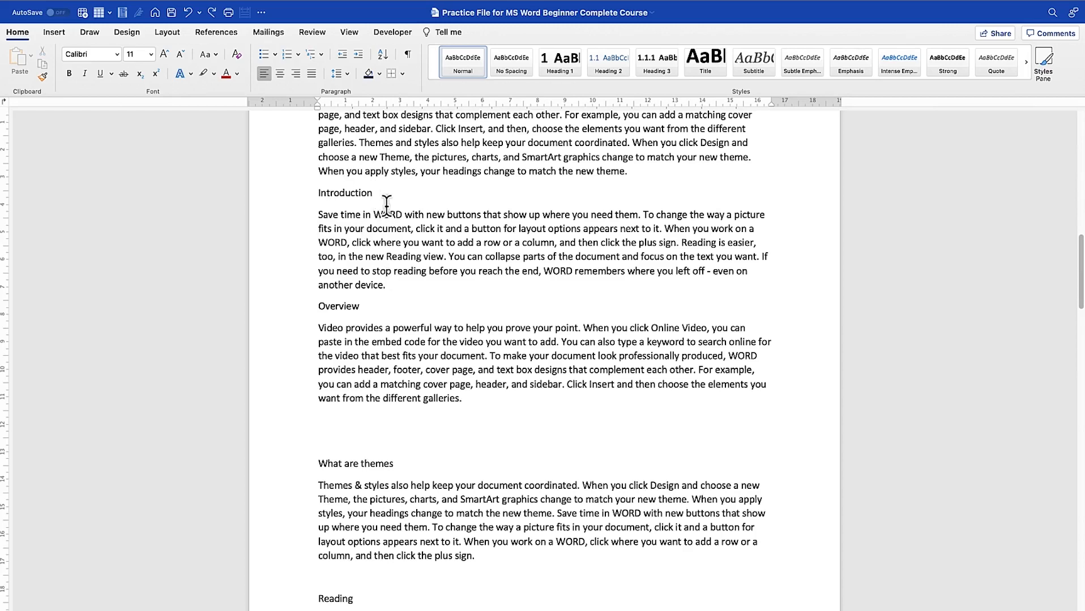
left_click_drag(400, 193, 315, 194)
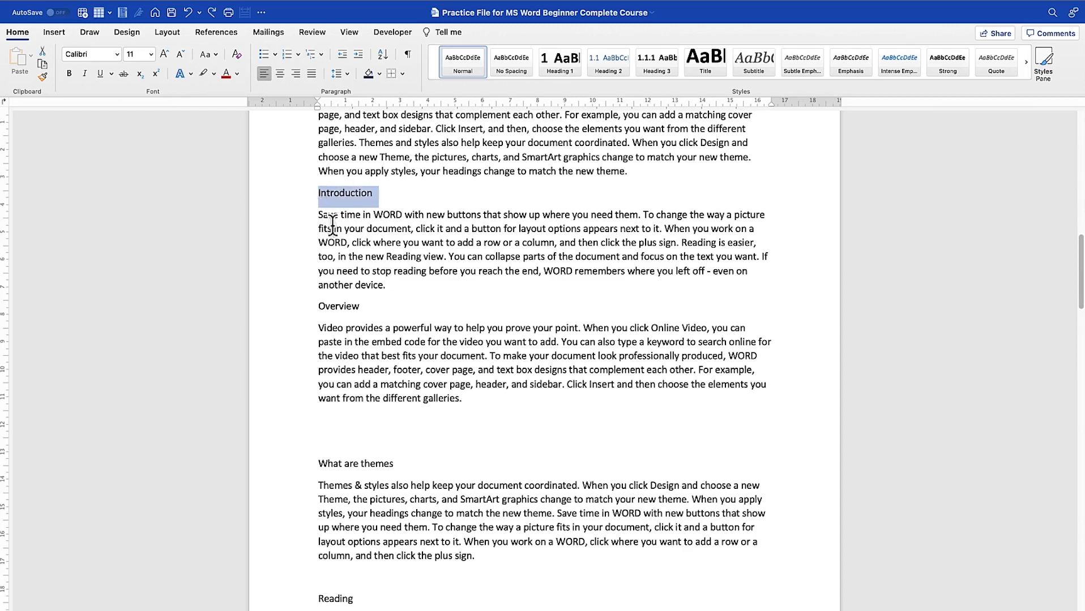
left_click_drag(401, 314, 280, 311)
left_click_drag(403, 466, 280, 466)
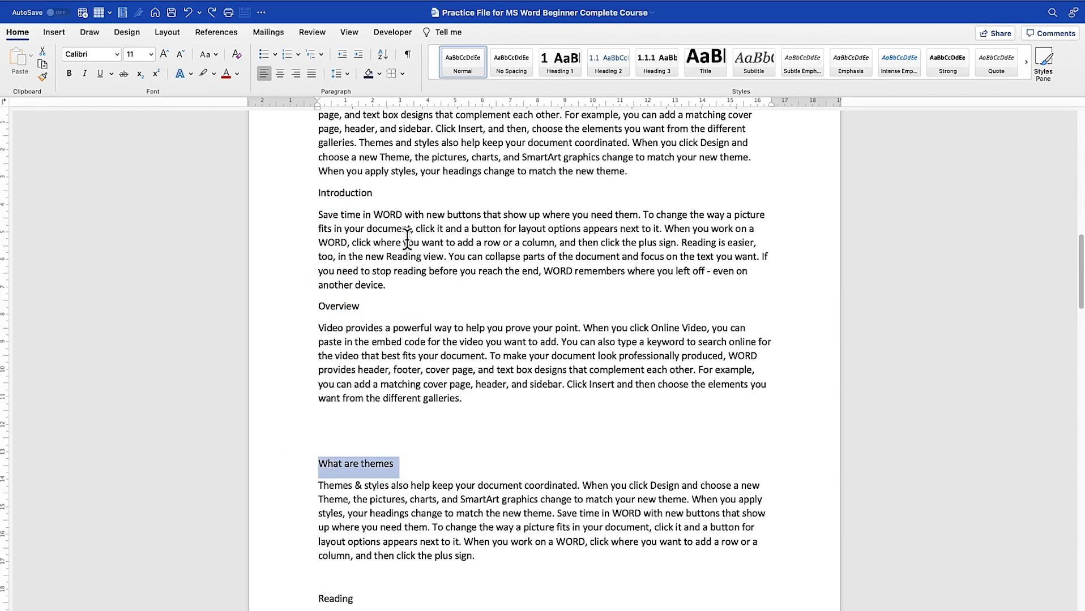
left_click(345, 192)
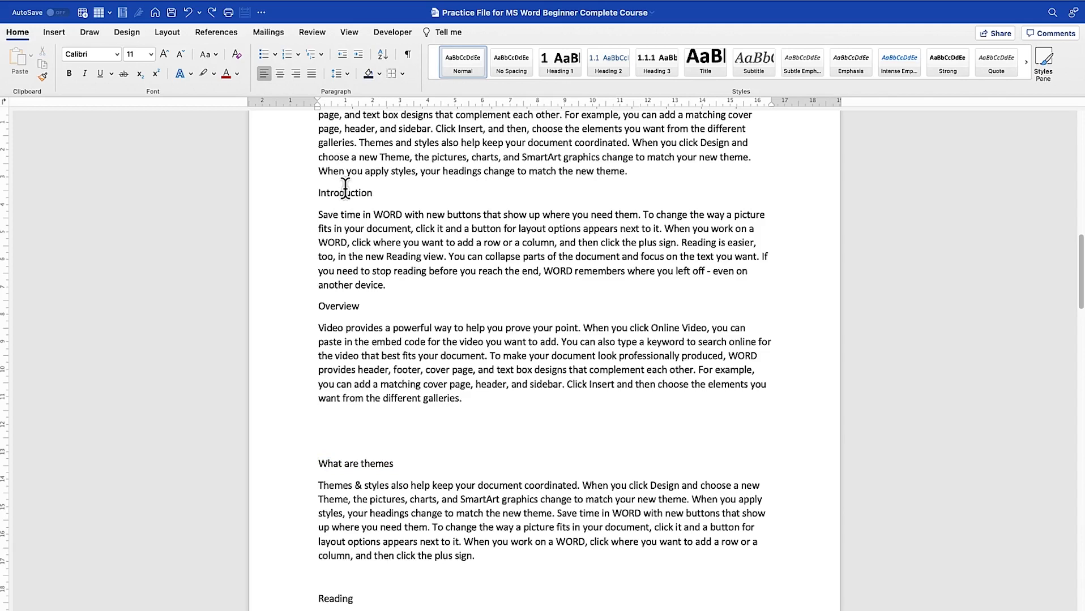
left_click(362, 306)
left_click(322, 55)
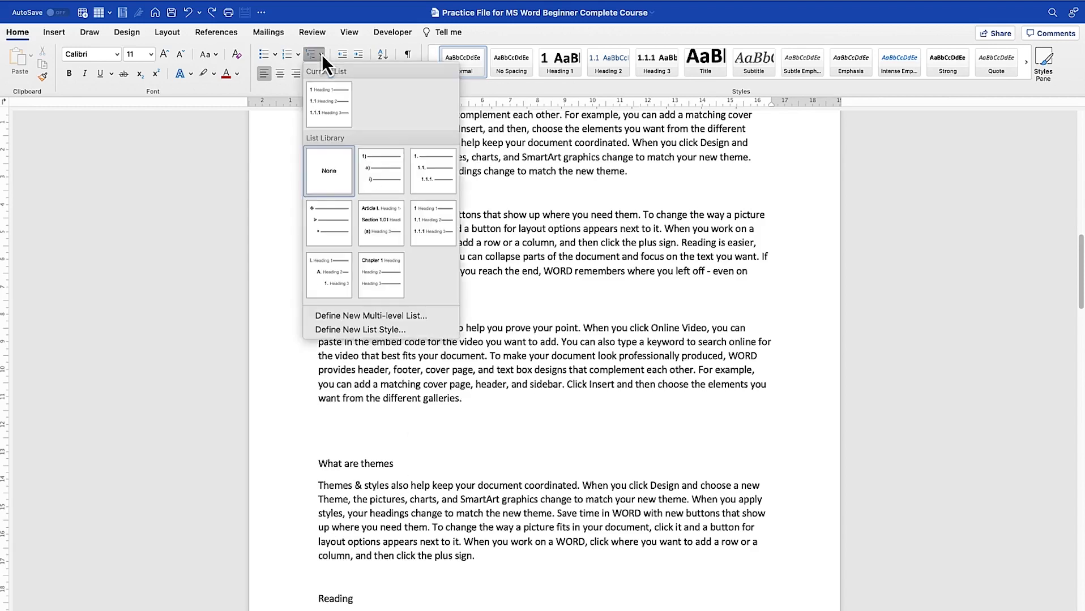
left_click(433, 182)
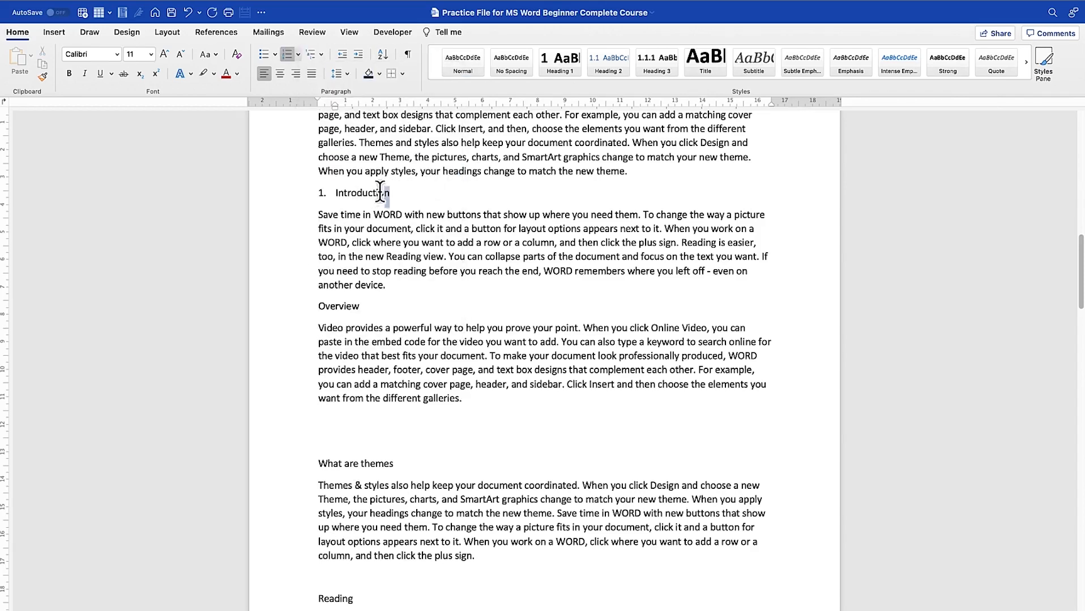
Apply the Heading 1 style to Introduction and the Heading 2 style to Overview
left_click_drag(385, 193, 308, 201)
left_click(360, 197)
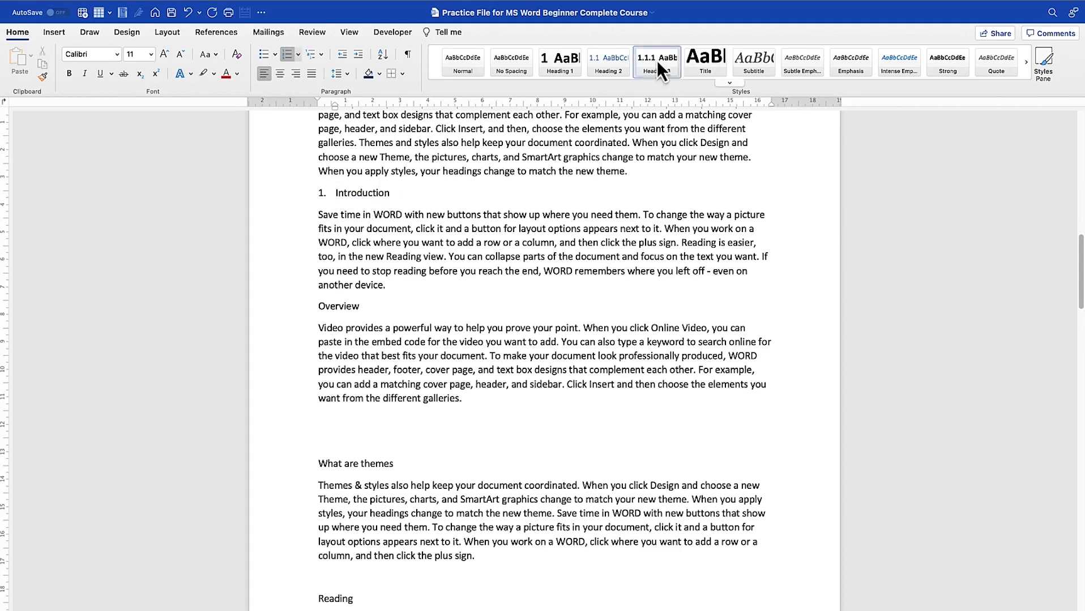
left_click(562, 66)
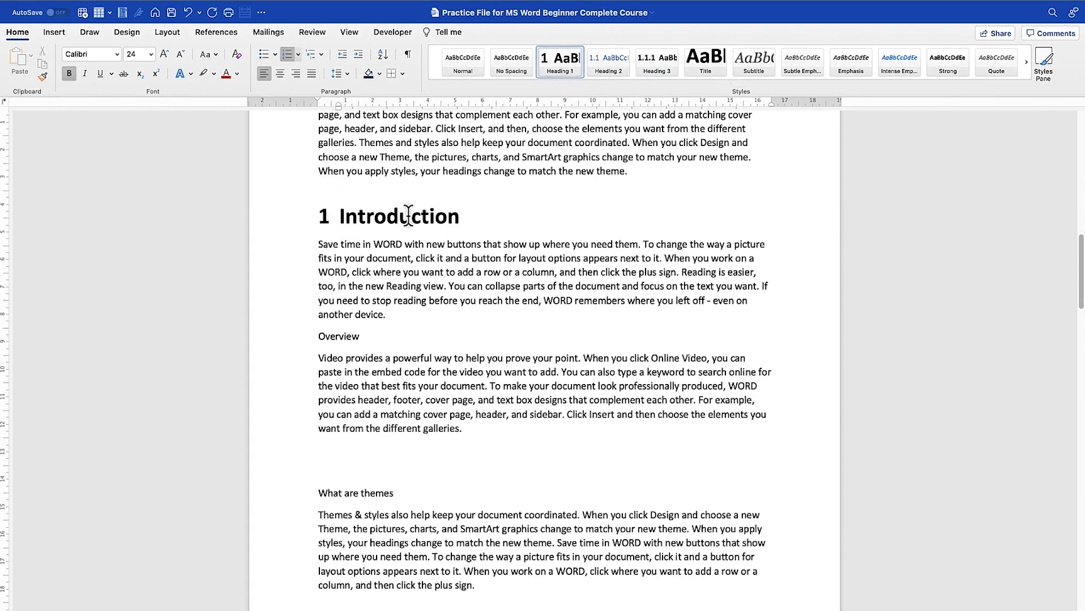
left_click(343, 337)
left_click(618, 76)
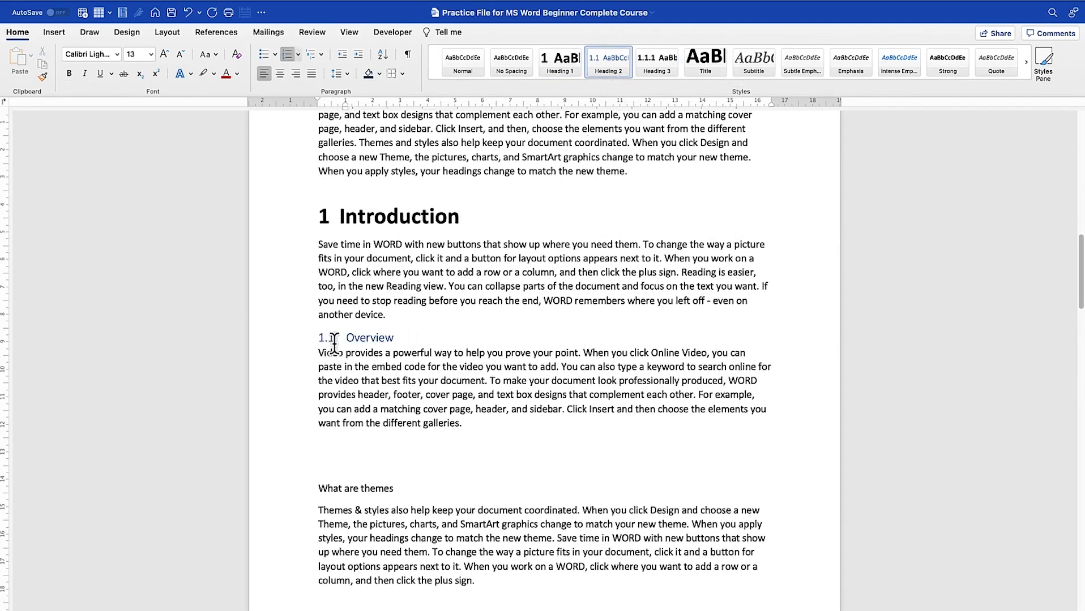
Apply the Heading 3 style to What are themes and the Heading 1 style to Reading
left_click(371, 490)
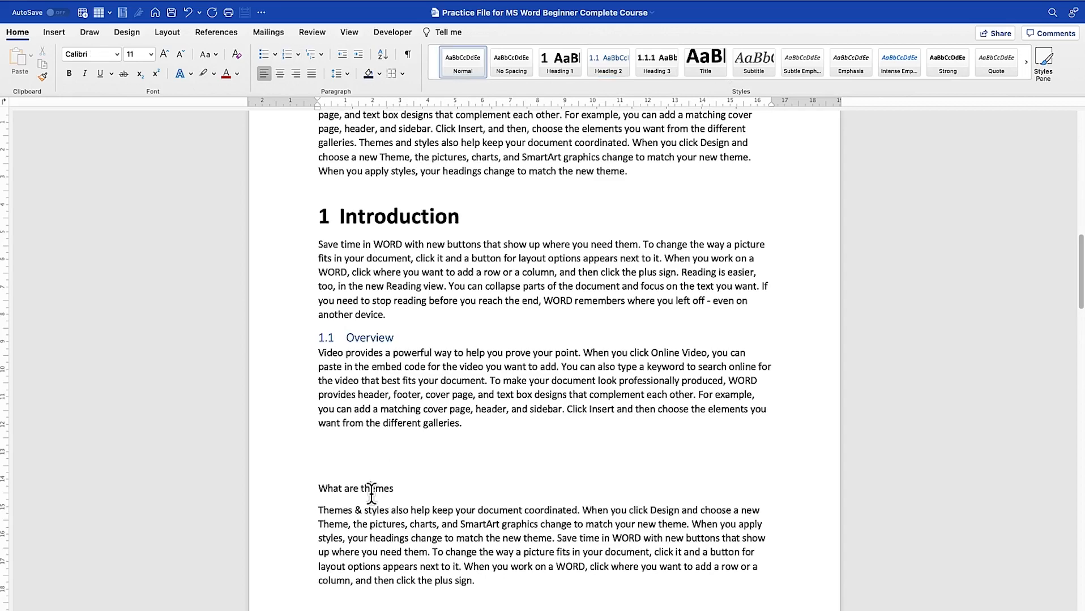
left_click(654, 73)
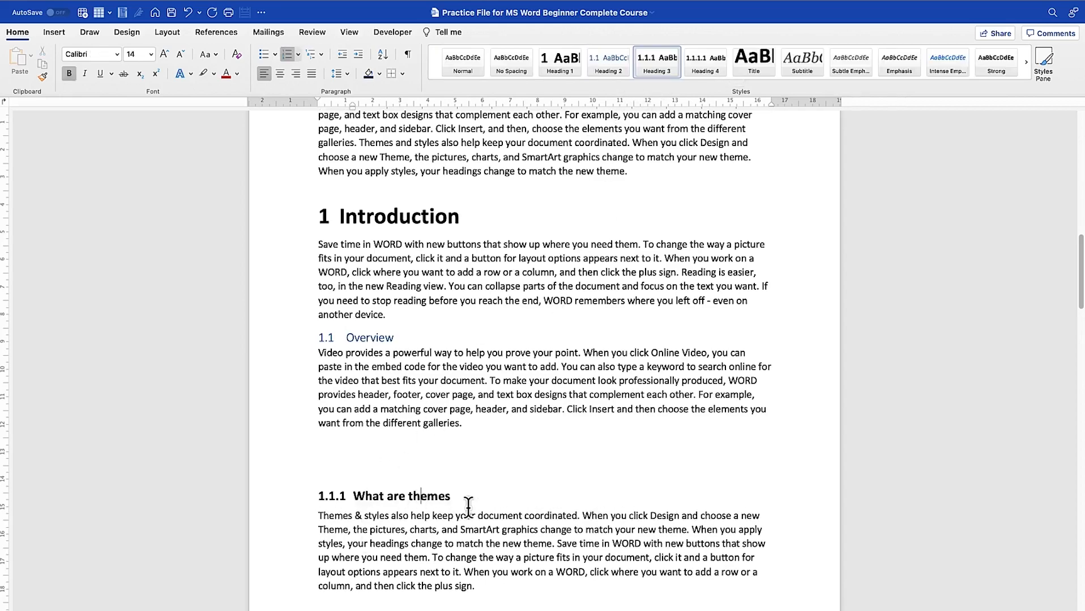
scroll(430, 440, "down", 3)
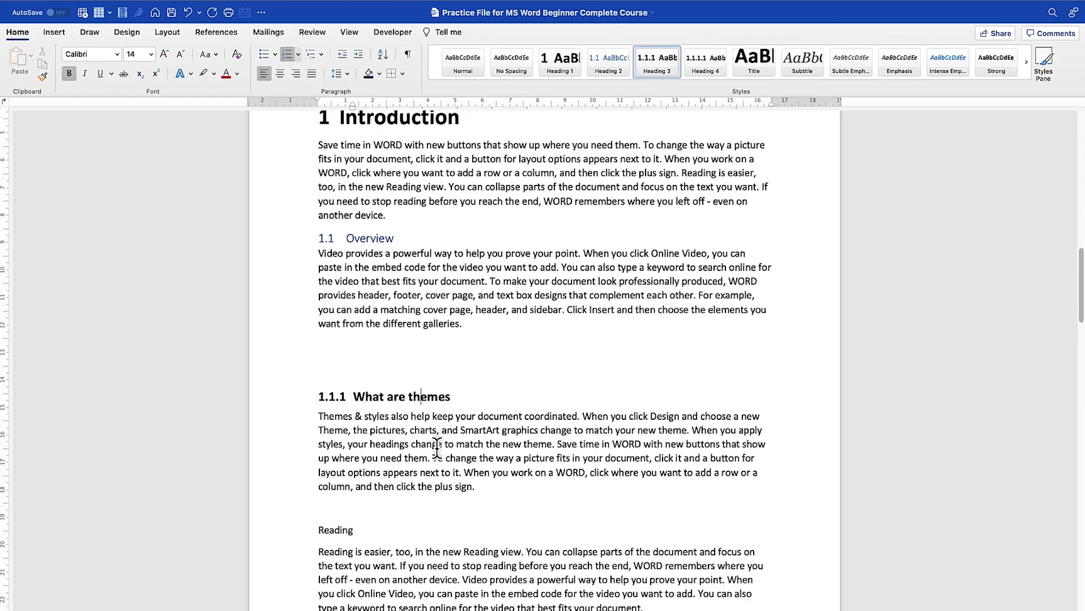
left_click(338, 524)
left_click(558, 67)
Add the heading Document above the "To make your document look professionally produced" paragraph in the Reading section and apply Heading 2 to it
scroll(421, 491, "down", 10)
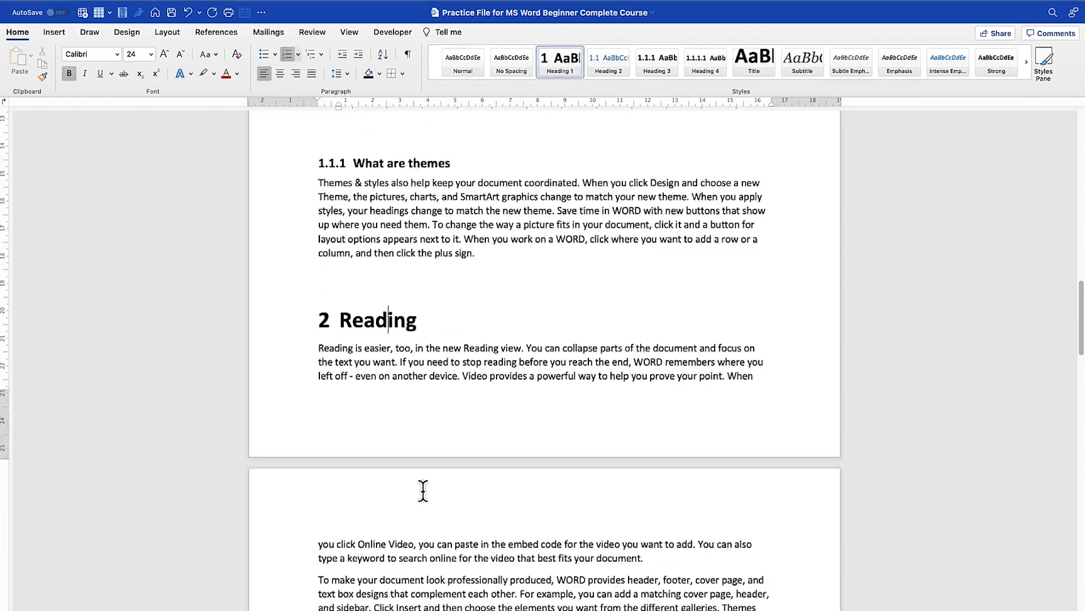
left_click(350, 467)
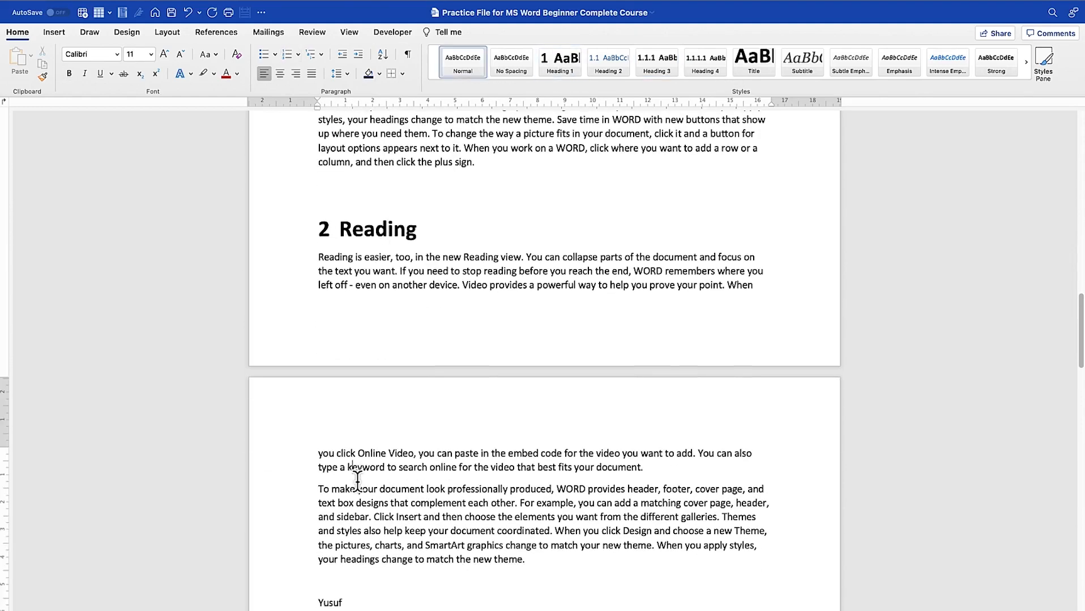
left_click(318, 491)
key("Return")
key("Return")
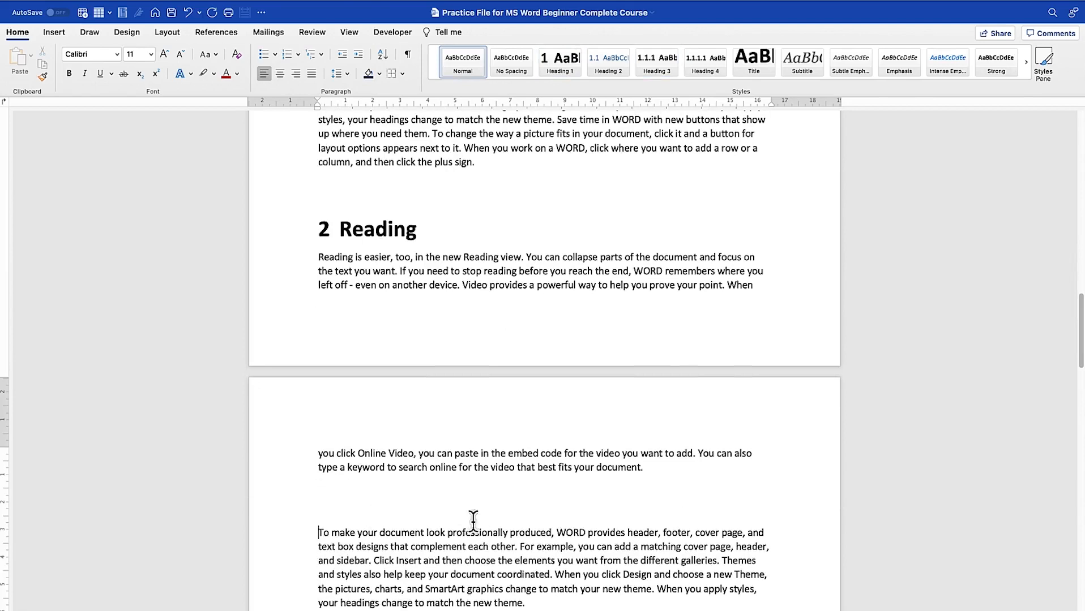
left_click(391, 498)
key("Down")
type("D")
left_click(336, 513)
left_click(617, 73)
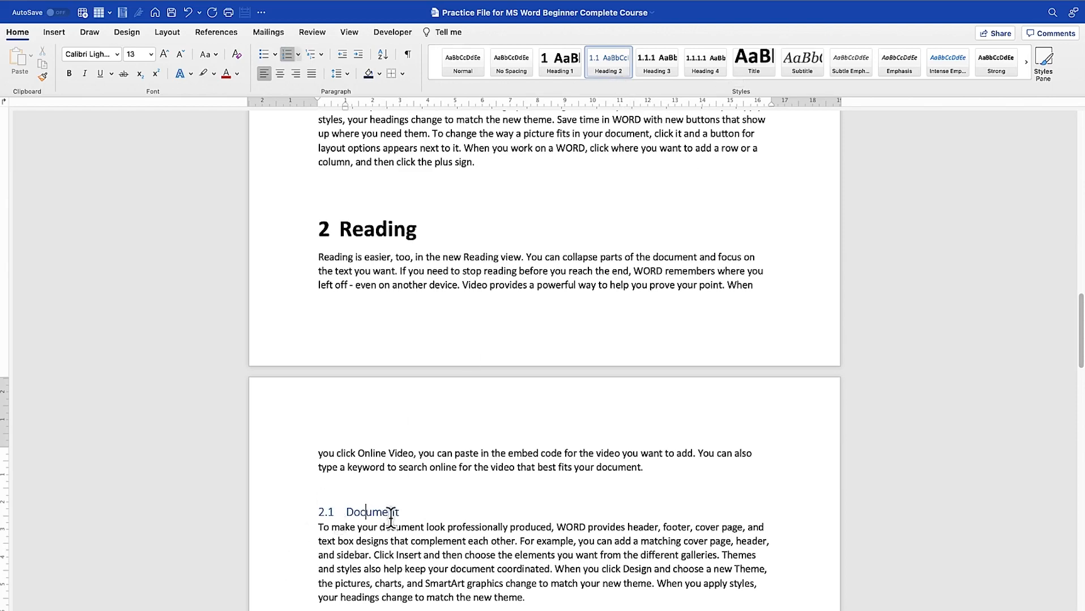
Open the Heading 1 style for modification and examine its font and size options without changing them
scroll(419, 365, "up", 5)
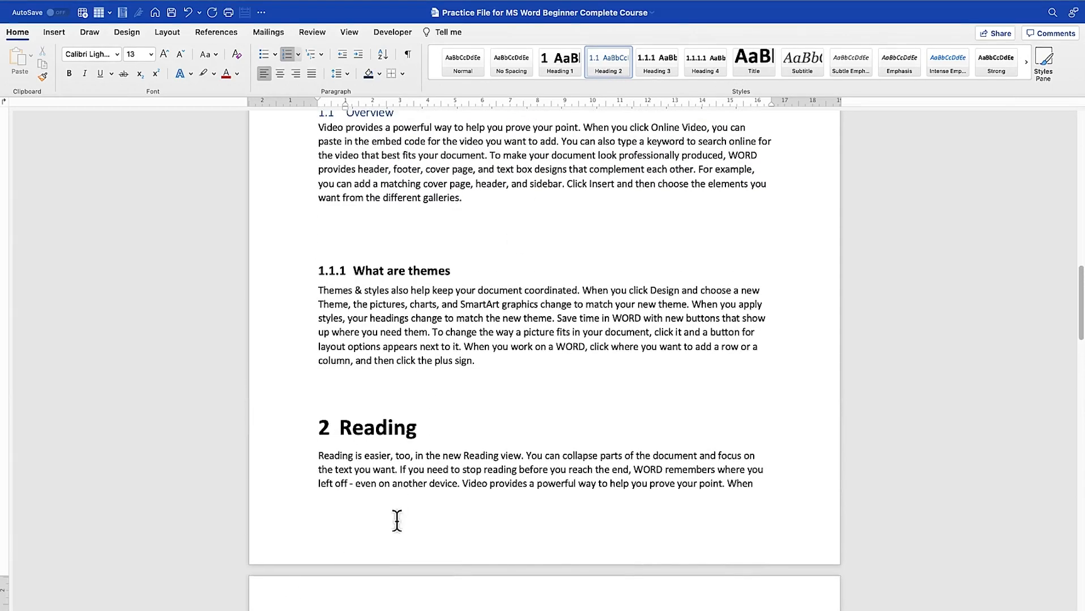
scroll(397, 520, "up", 5)
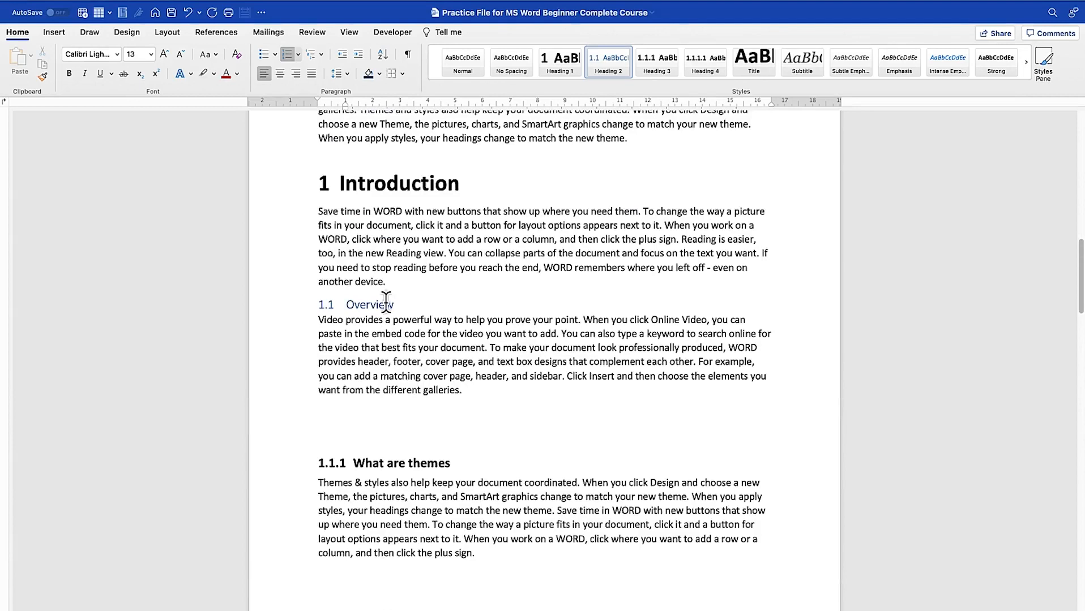
right_click(560, 69)
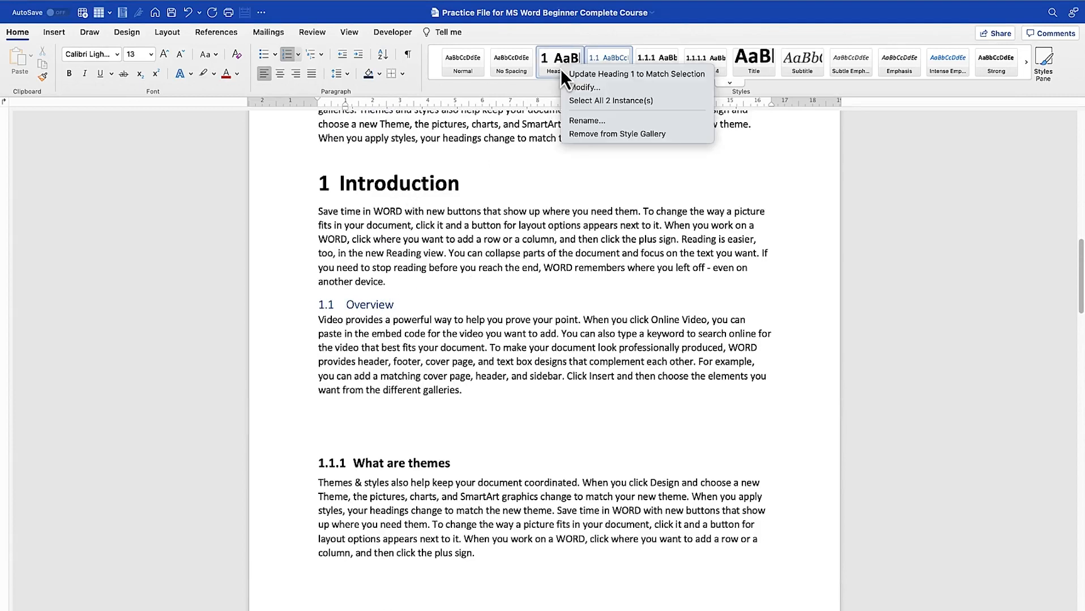
left_click(582, 87)
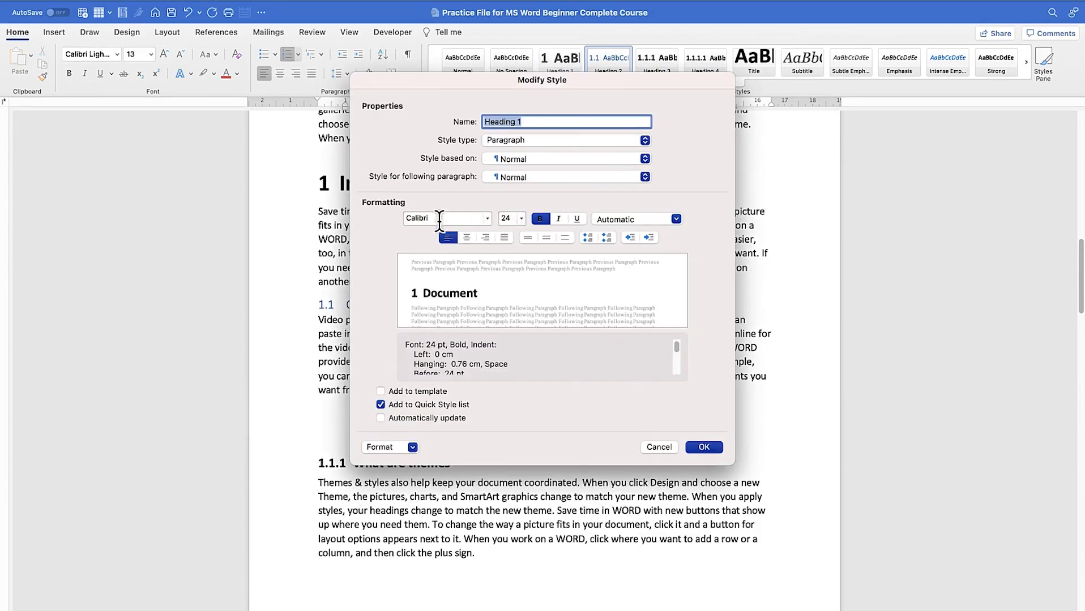
left_click(487, 218)
left_click(389, 270)
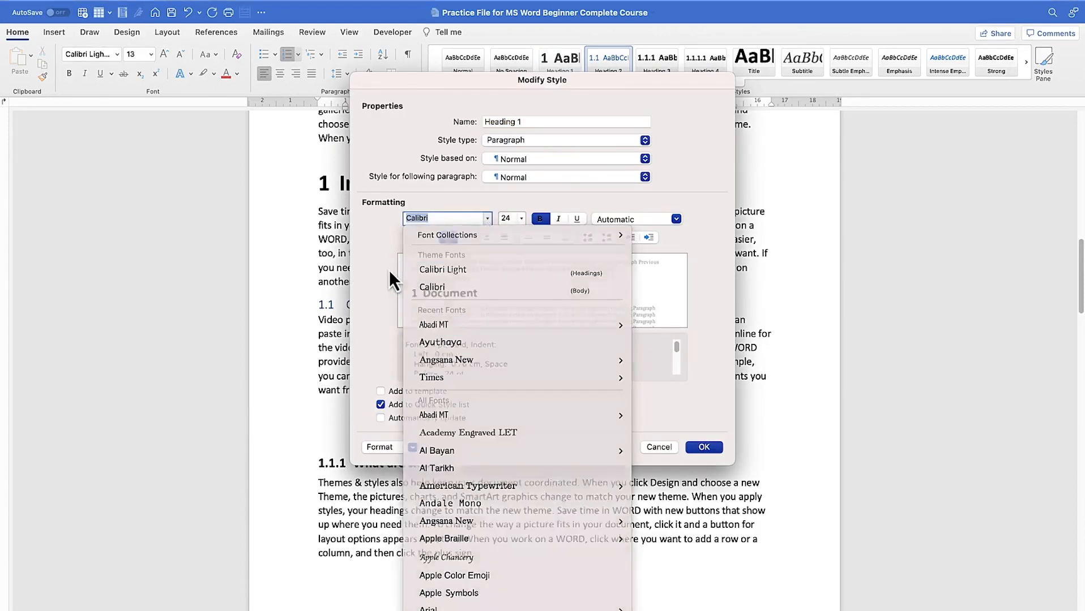
left_click(521, 218)
left_click(521, 218)
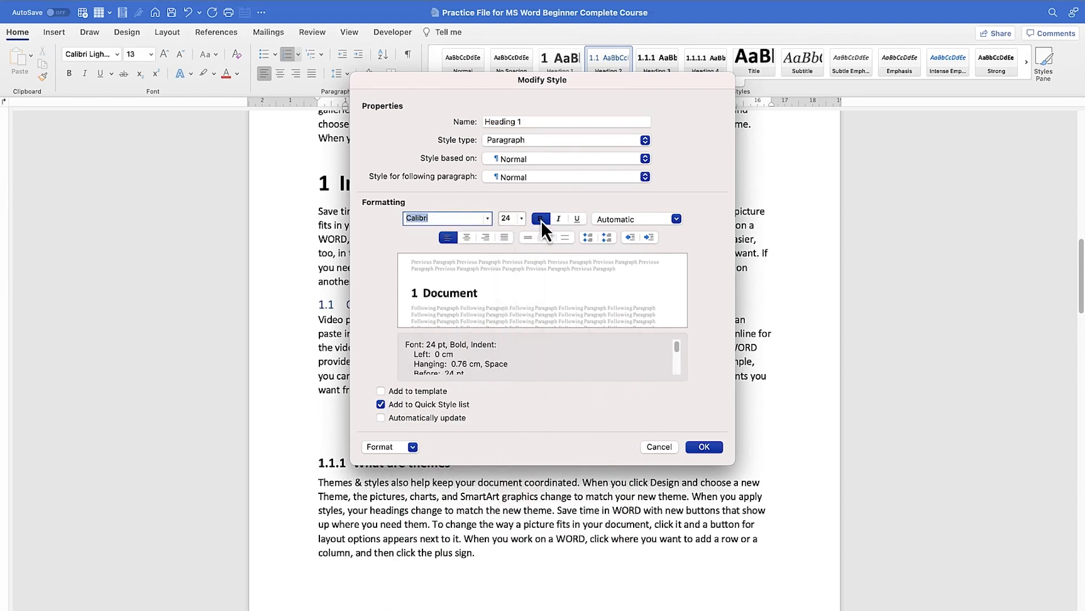
Set the Heading 1 style's font colour to the dark blue Text 2 theme colour
left_click(626, 223)
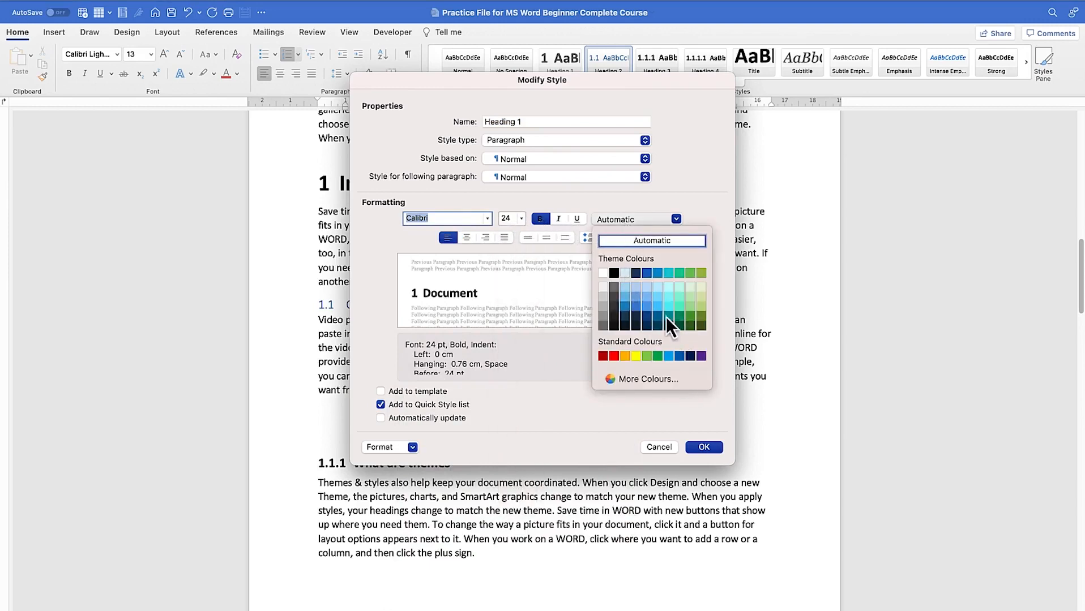
left_click(708, 187)
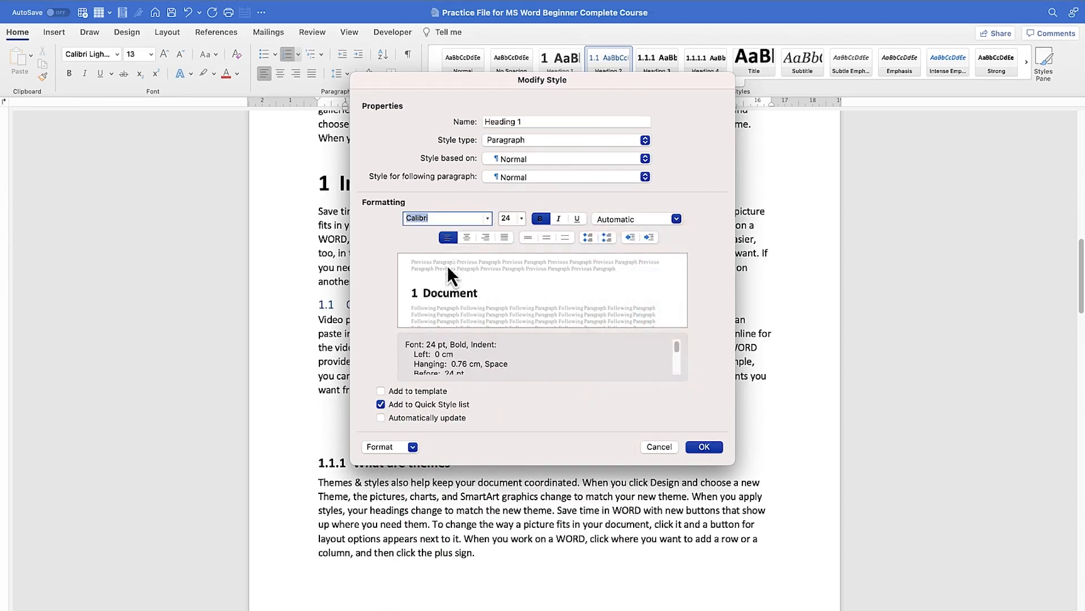
left_click(636, 223)
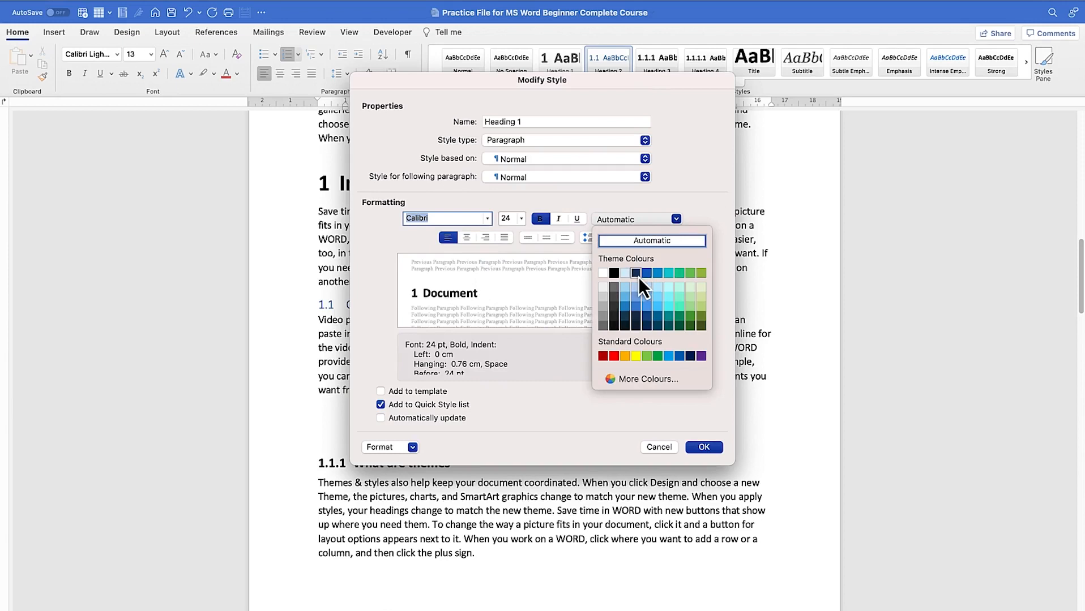
left_click(636, 273)
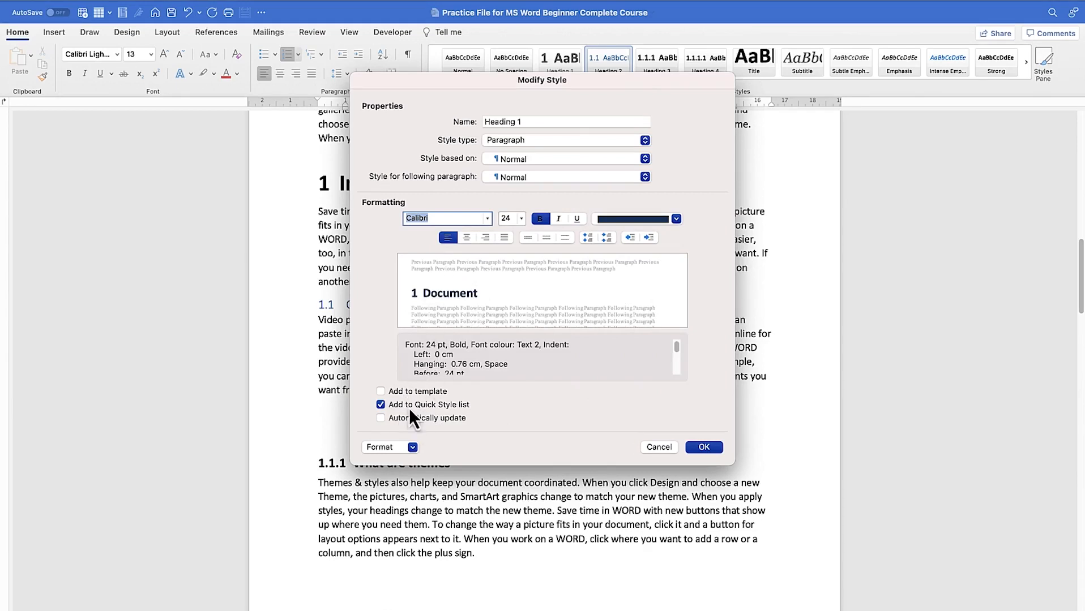
Check the Heading 1 style's name and style type without changing them, and confirm the style modification
left_click(544, 120)
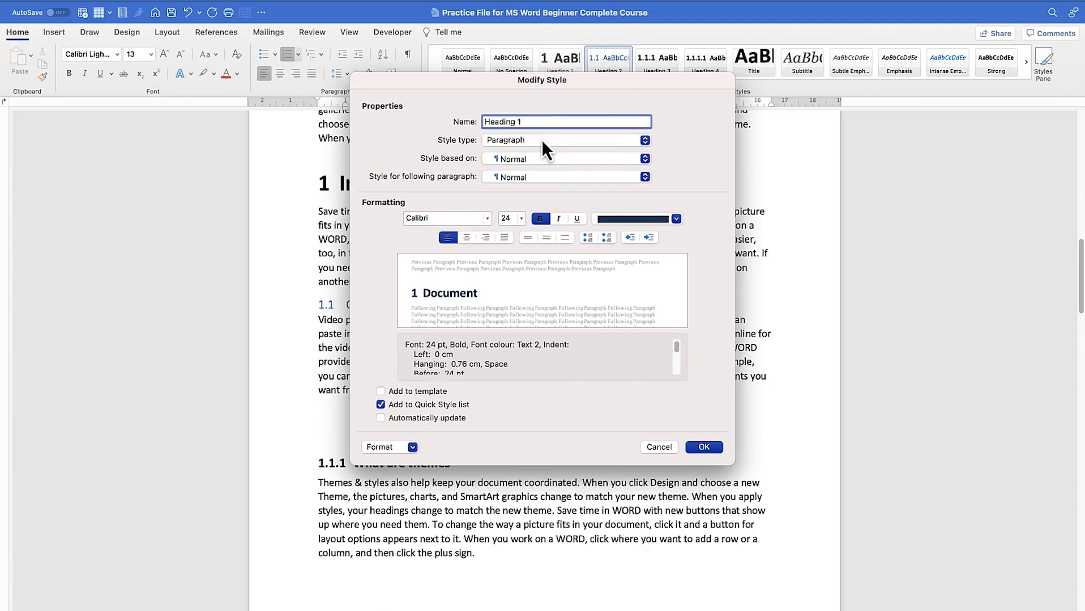
left_click(542, 139)
left_click(594, 140)
left_click(703, 447)
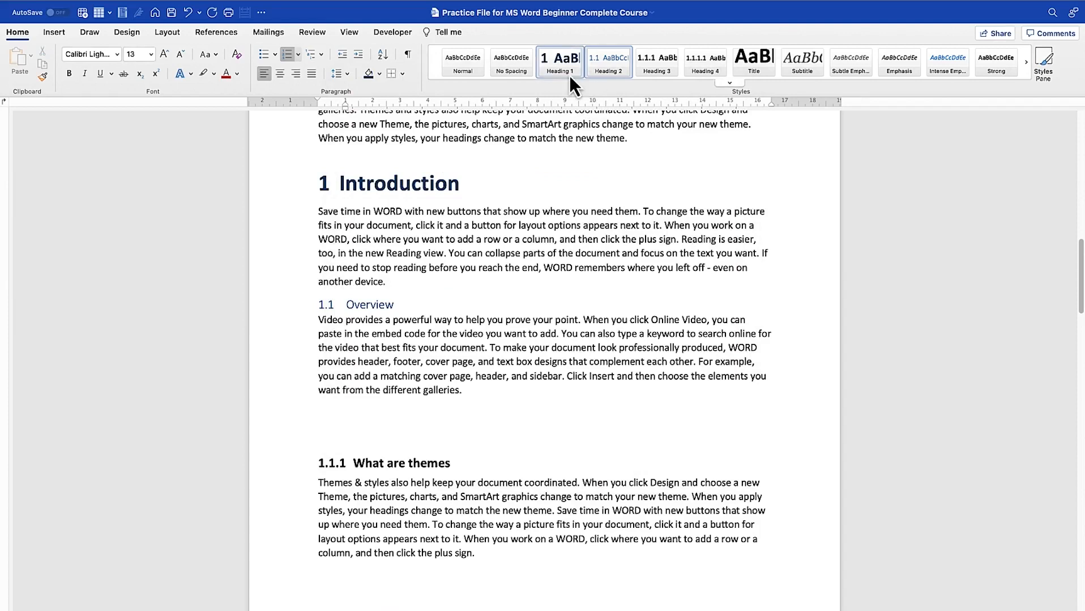
Modify the Heading 2 style to font size 16 and the standard red font colour
right_click(611, 73)
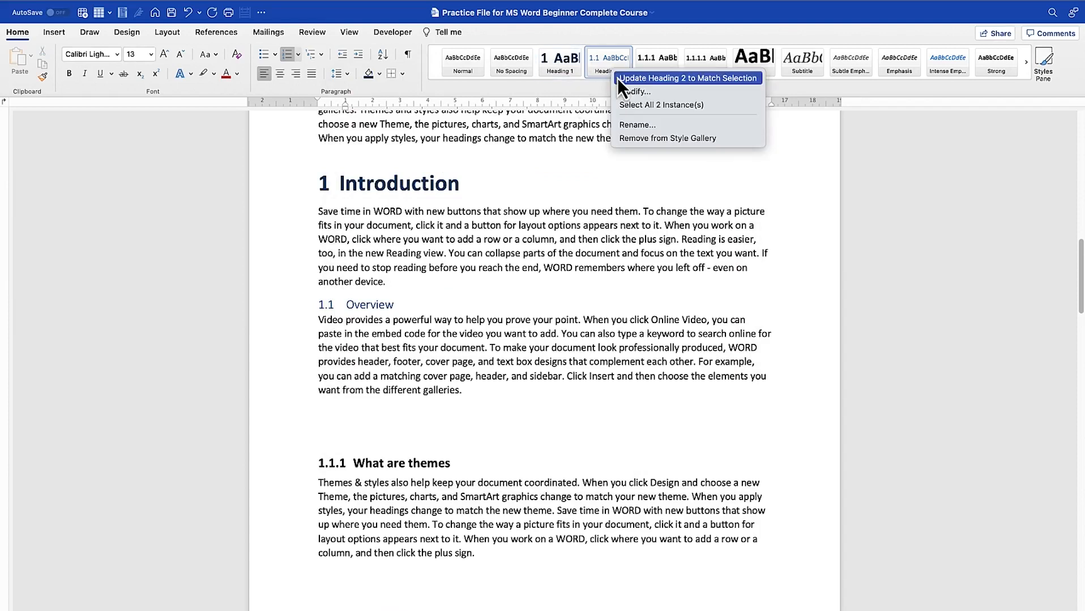
left_click(625, 92)
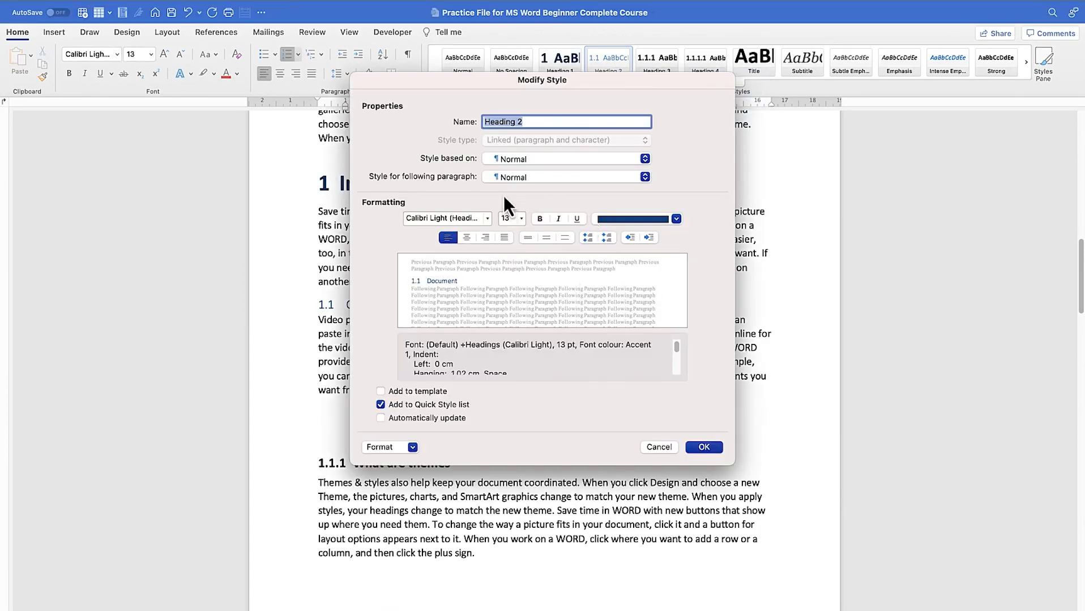
left_click(521, 220)
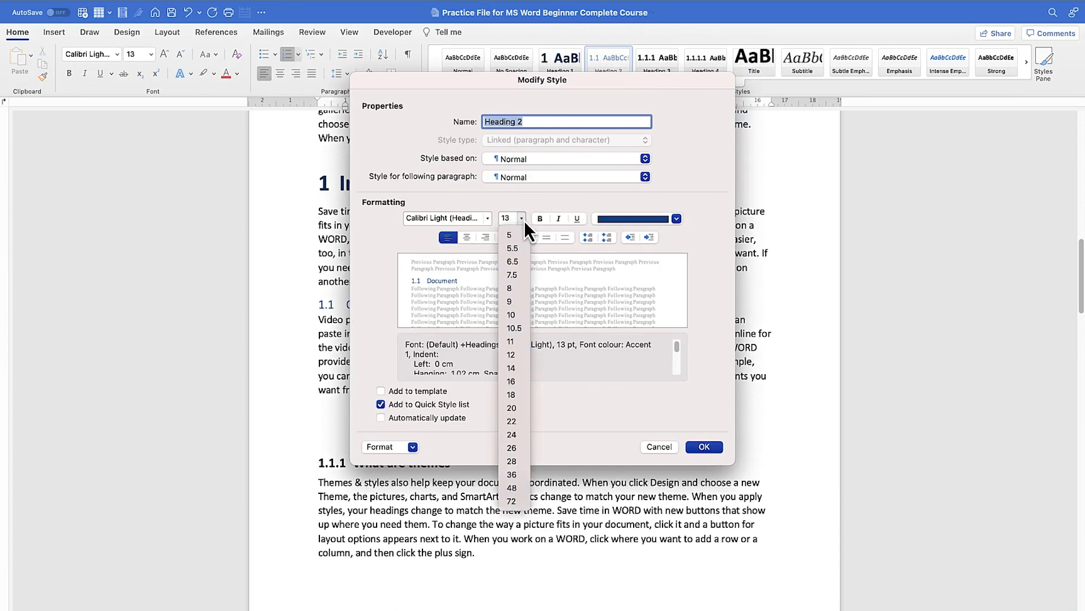
left_click(511, 389)
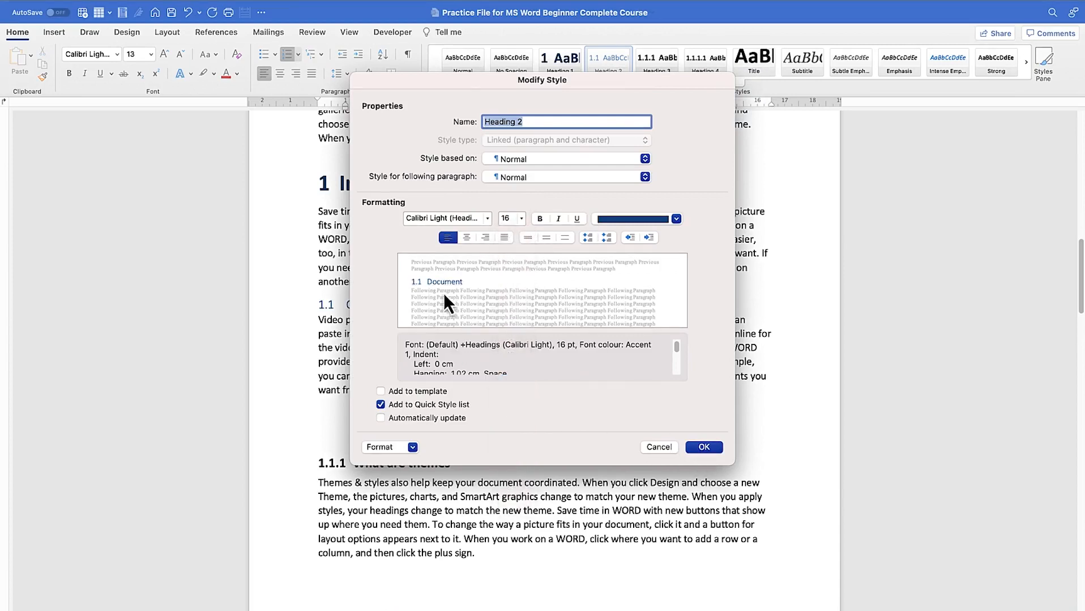
left_click(635, 221)
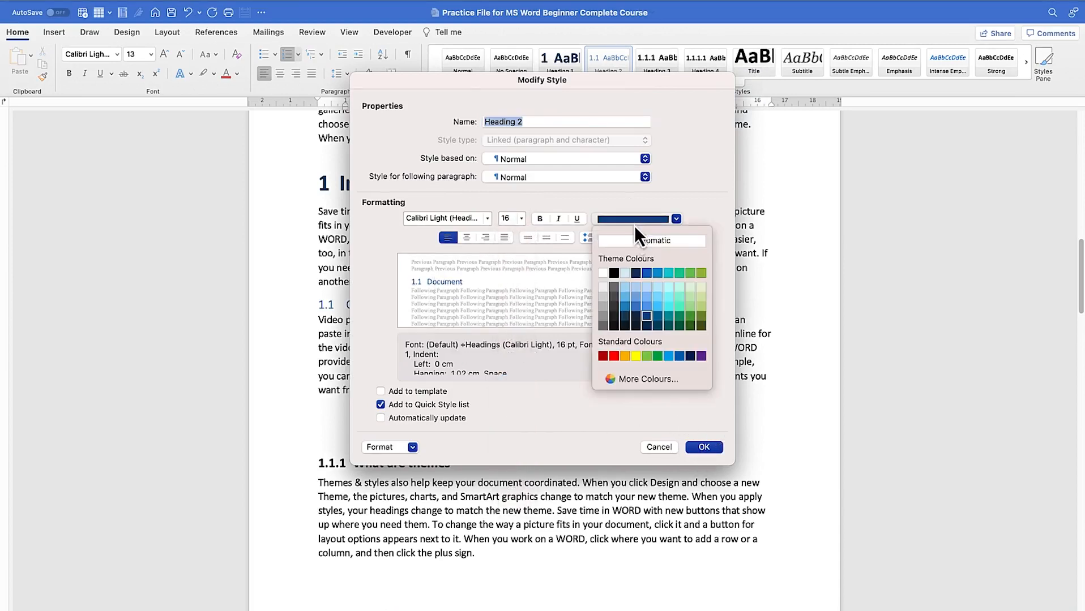
left_click(613, 355)
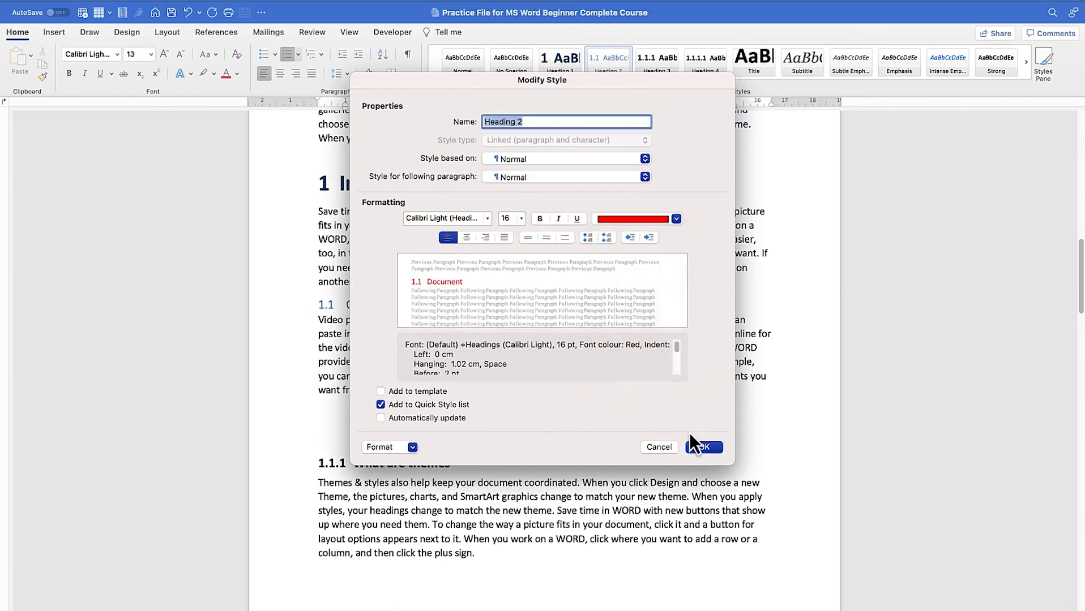
left_click(701, 446)
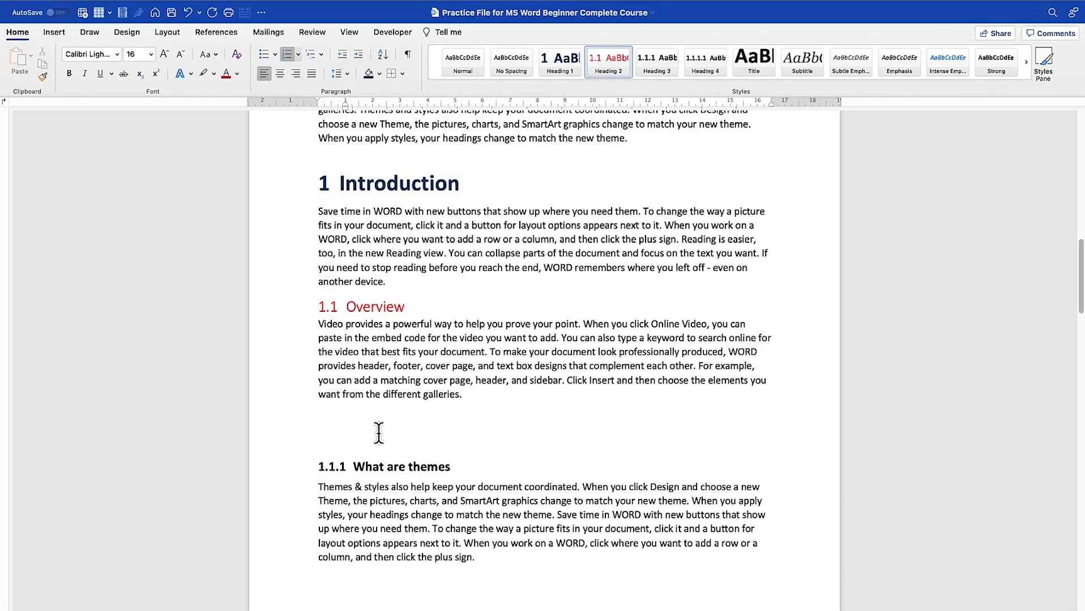
Apply the Heading 2 style to the What are themes heading
scroll(379, 434, "down", 1)
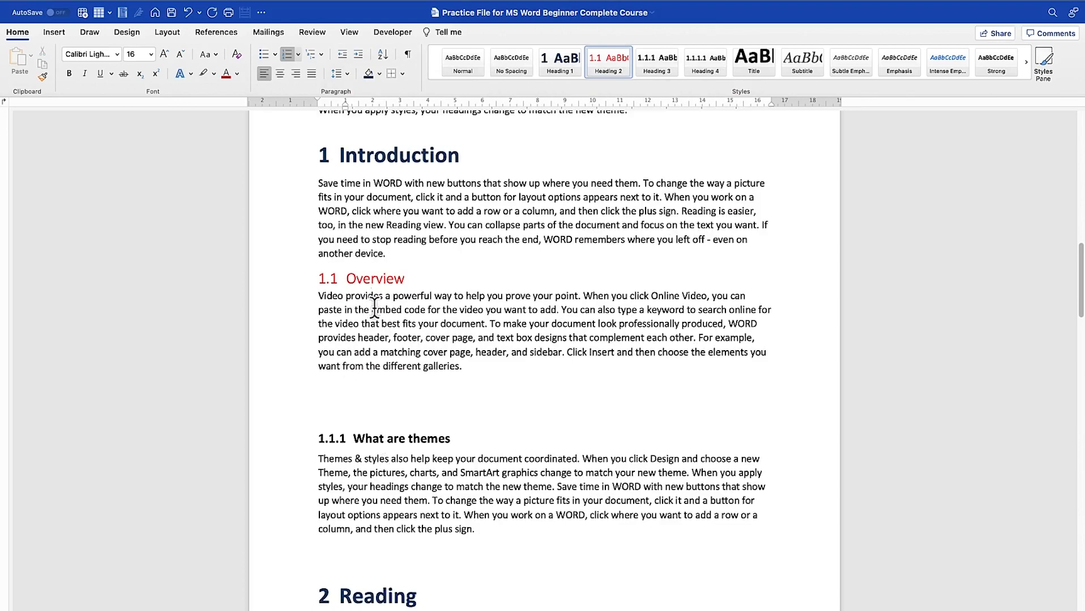
left_click(382, 442)
left_click(601, 68)
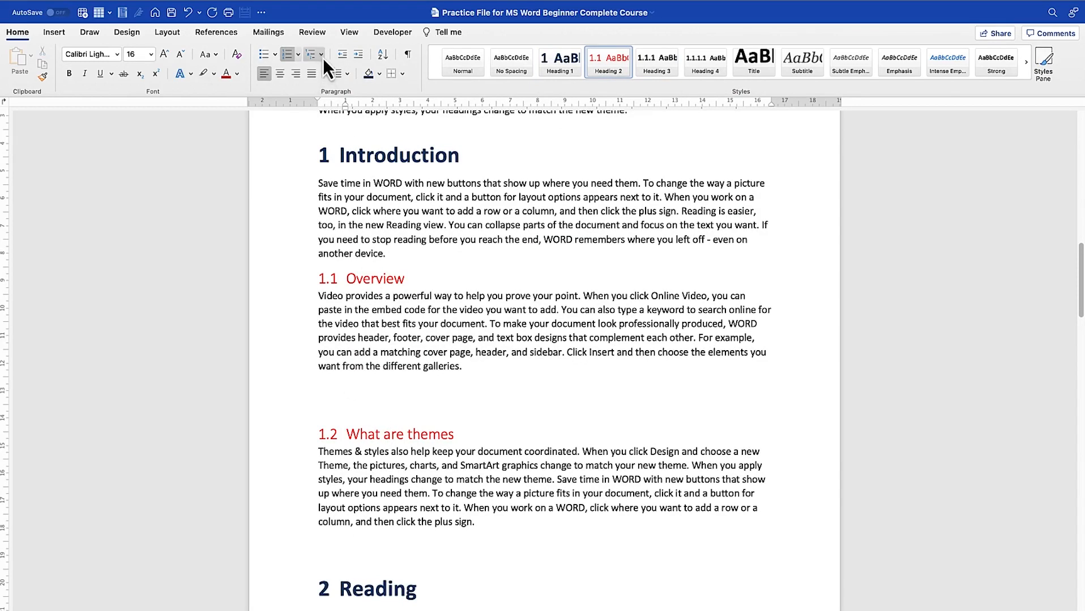
Set the line spacing to 2.0 for the Introduction and Overview headings and their paragraphs
left_click(347, 74)
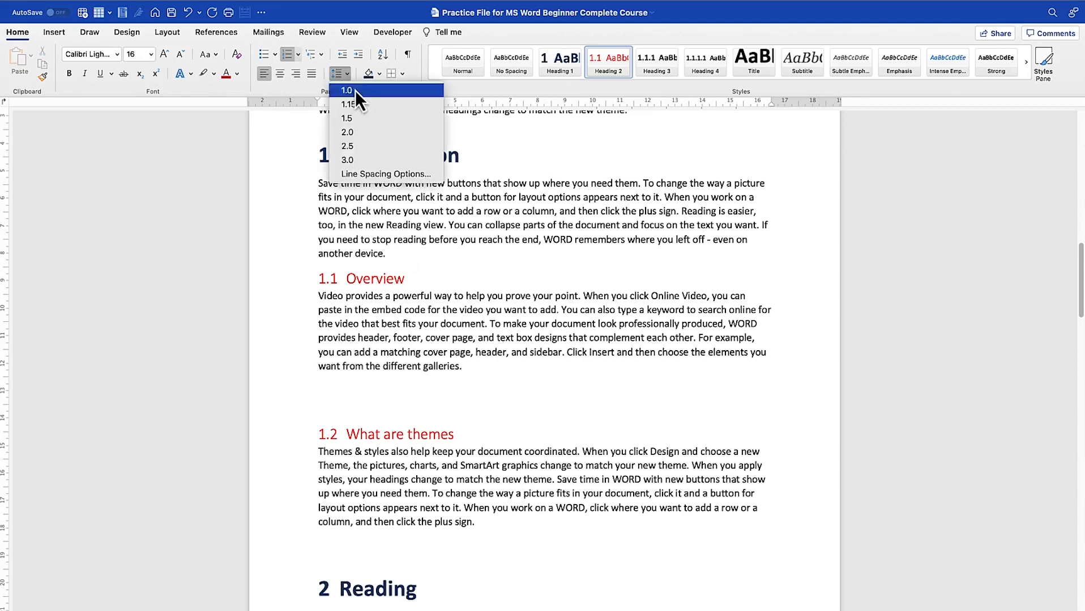
left_click(509, 344)
left_click_drag(464, 379, 285, 157)
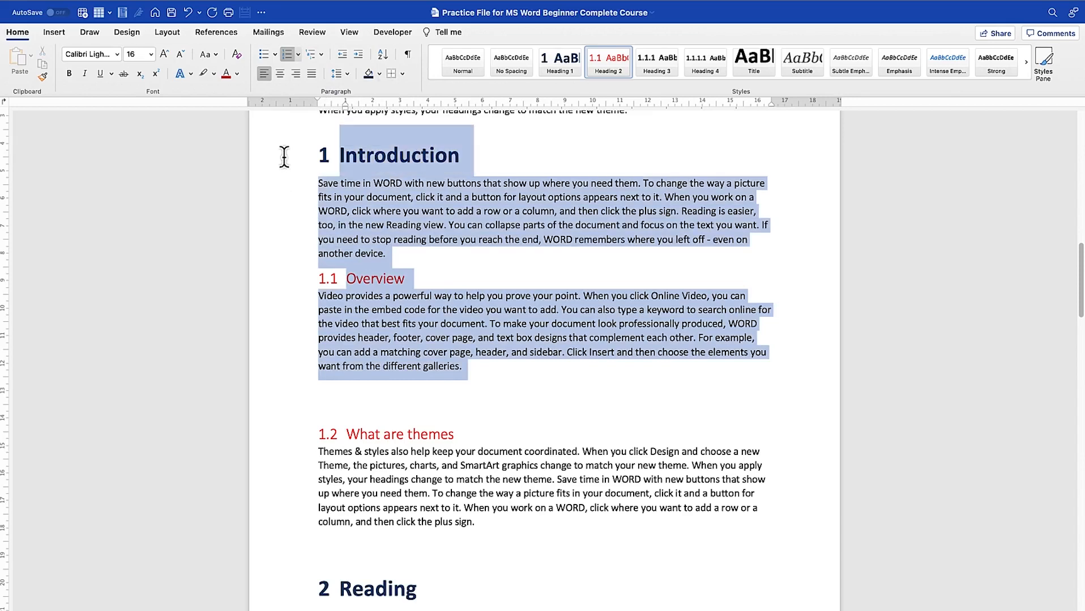
left_click(347, 73)
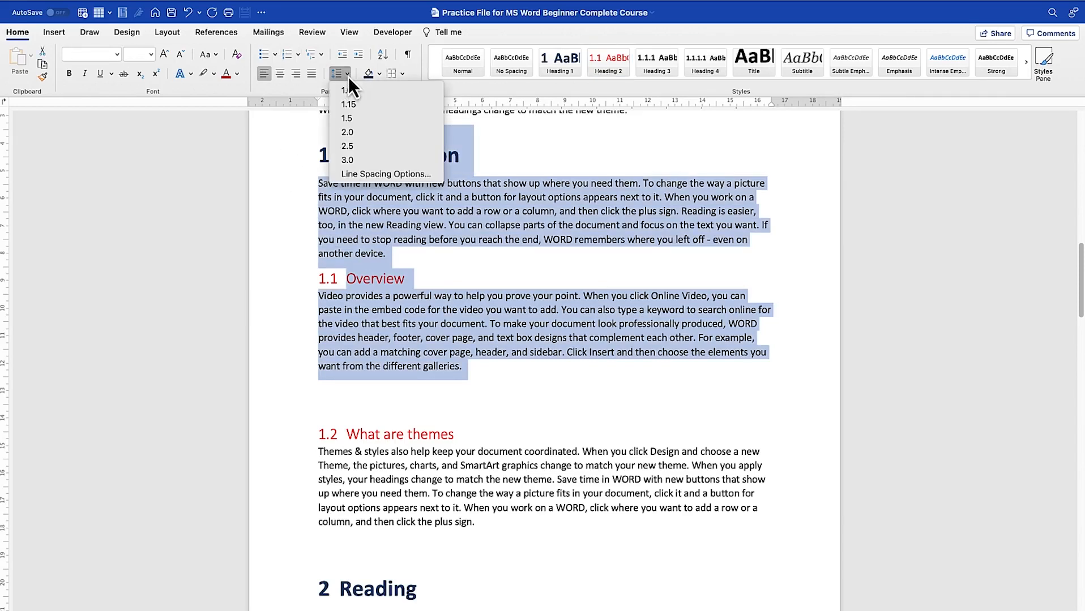
left_click(360, 133)
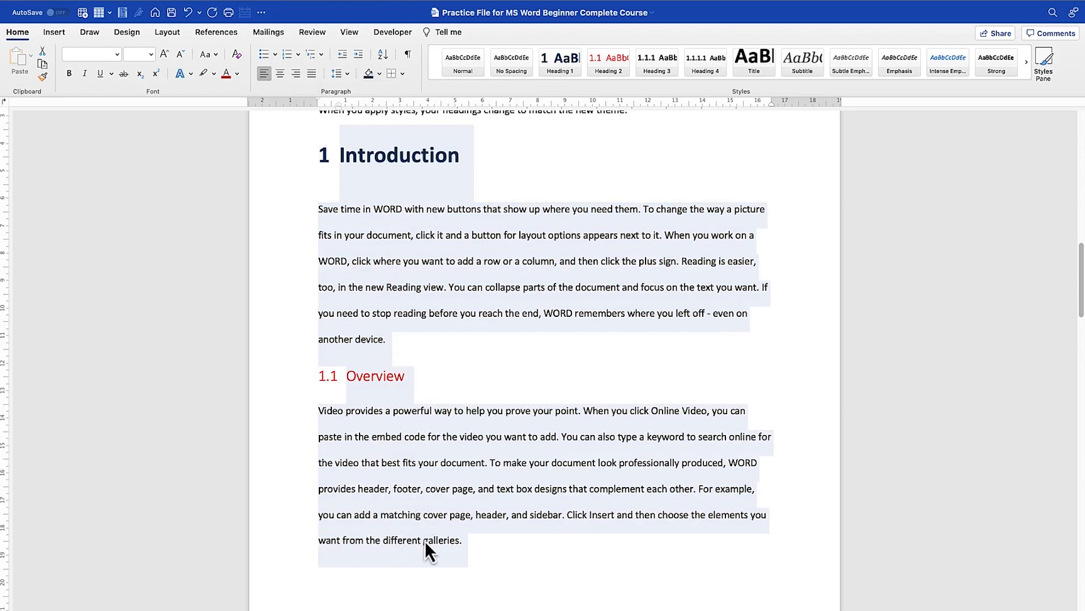
Examine the line spacing options in the paragraph settings for the selected text, keeping the spacing at Double
left_click(349, 73)
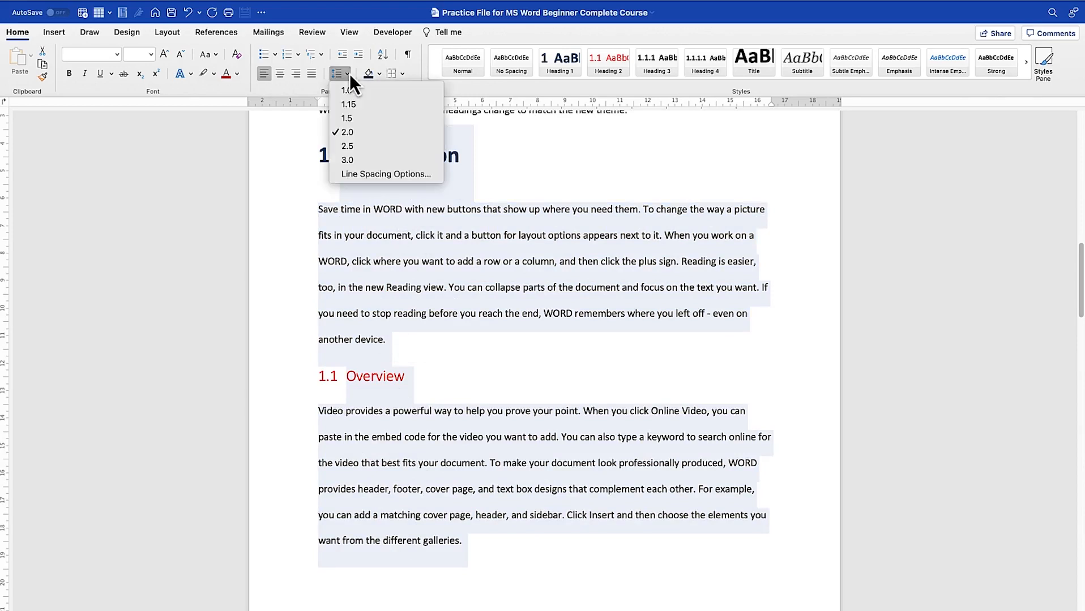
left_click(369, 175)
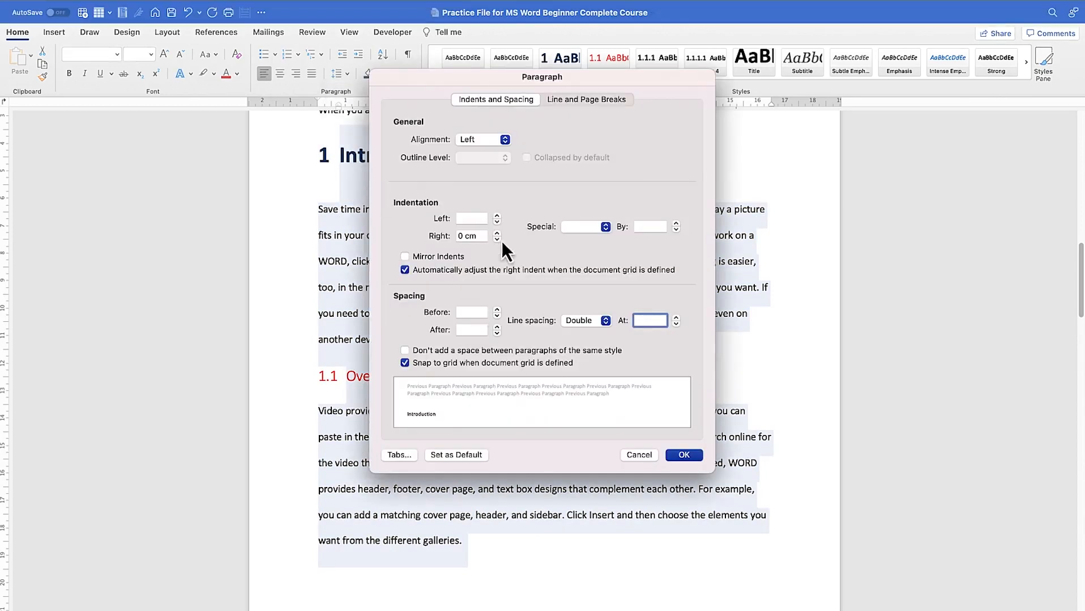
left_click(601, 323)
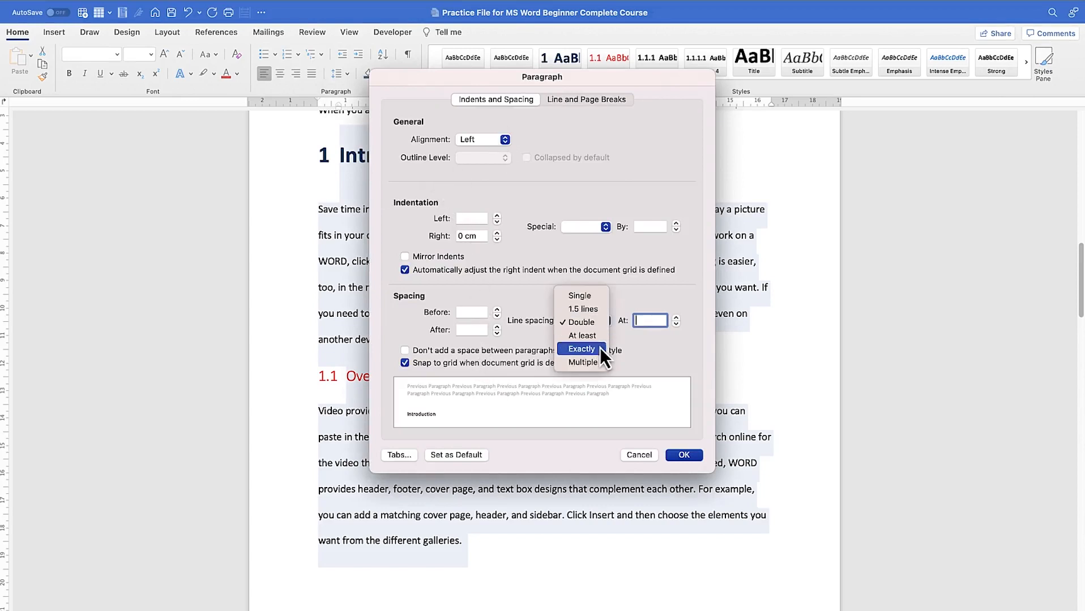
left_click(659, 304)
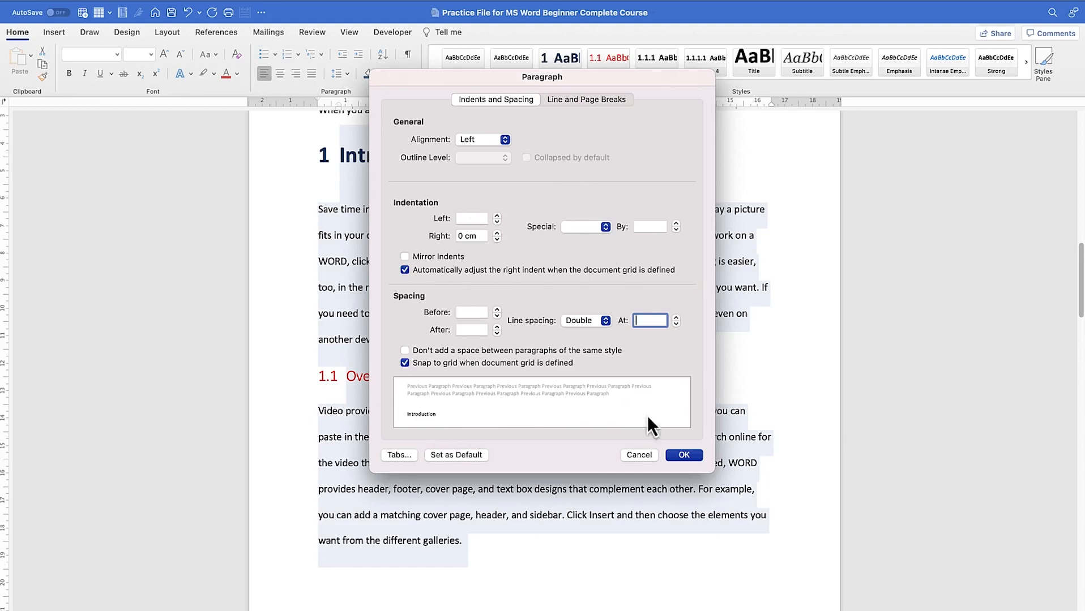
left_click(681, 453)
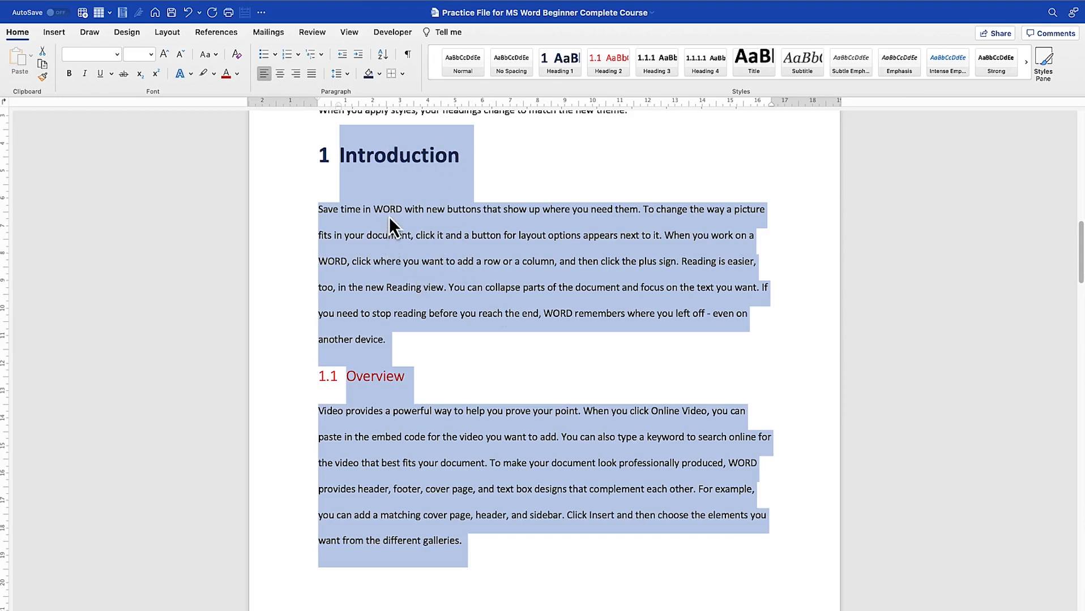
Try black shading on the Introduction and Overview sections and look through the border options without applying a border
left_click(378, 74)
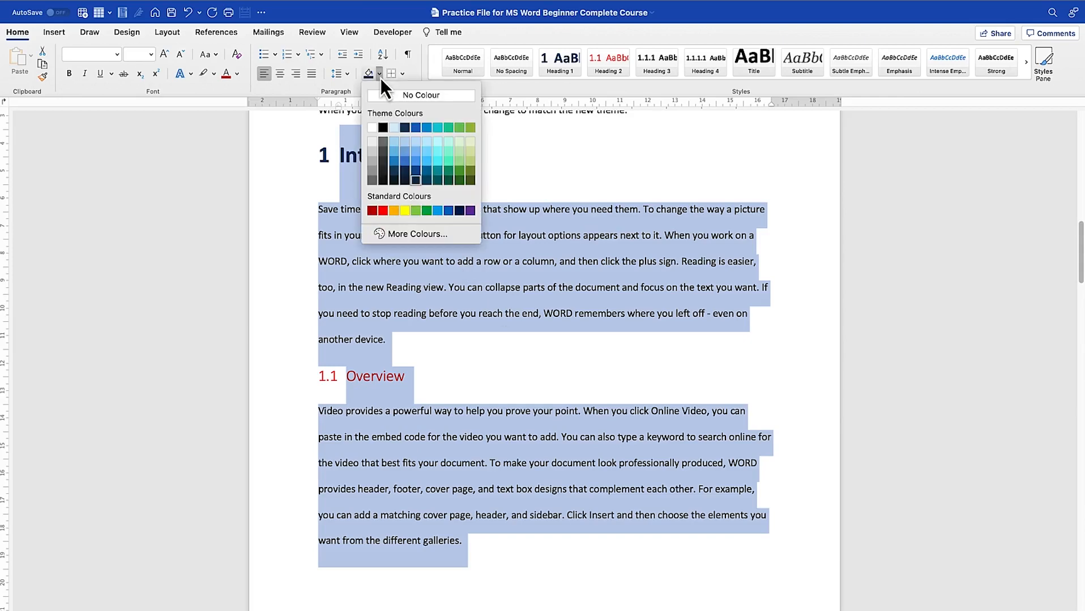
left_click(384, 128)
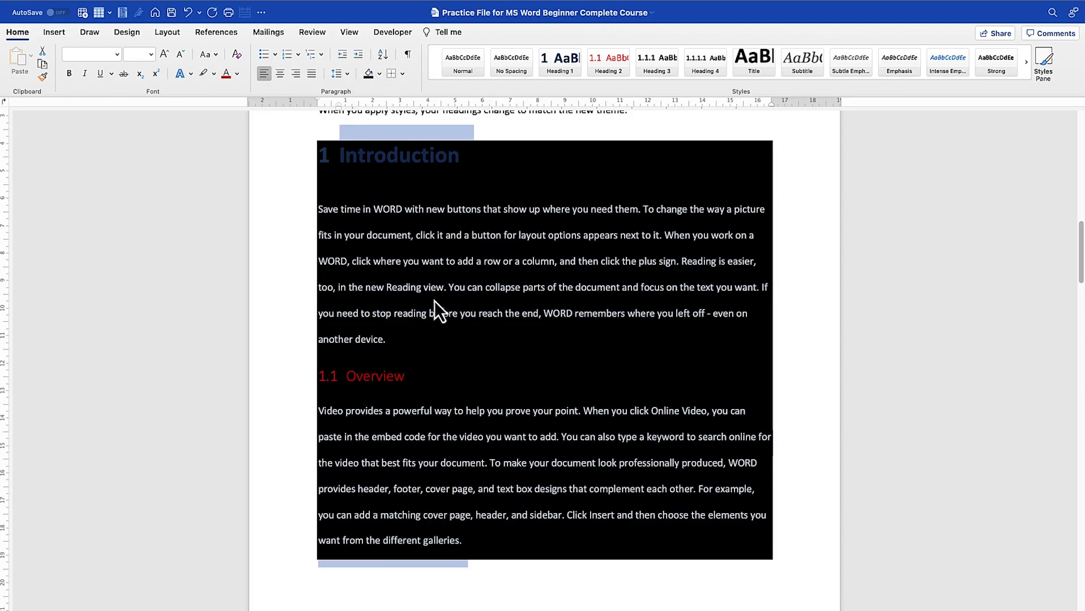
left_click(402, 74)
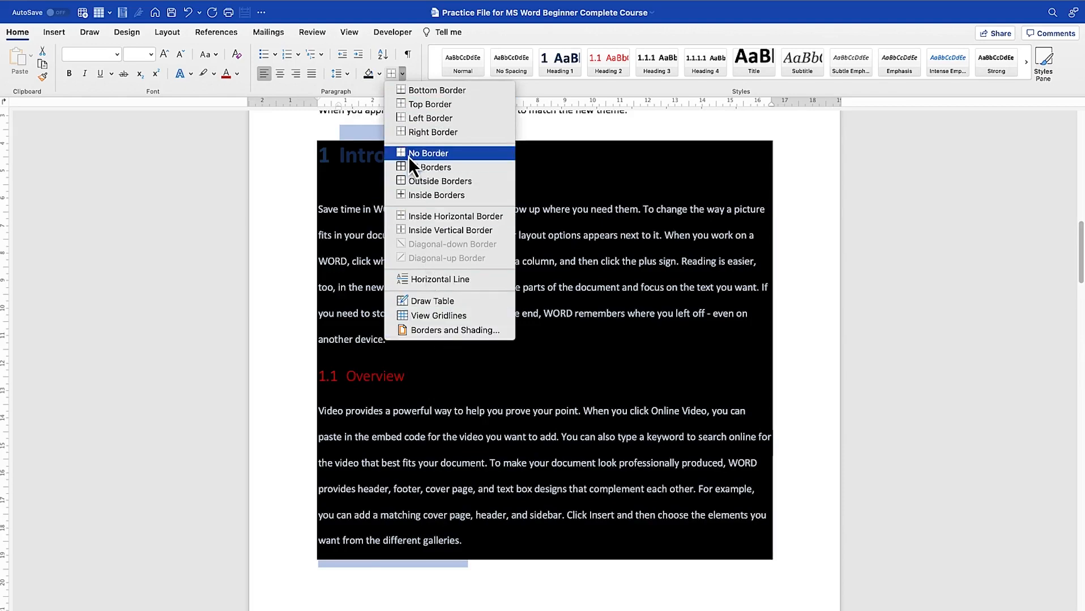
left_click(556, 193)
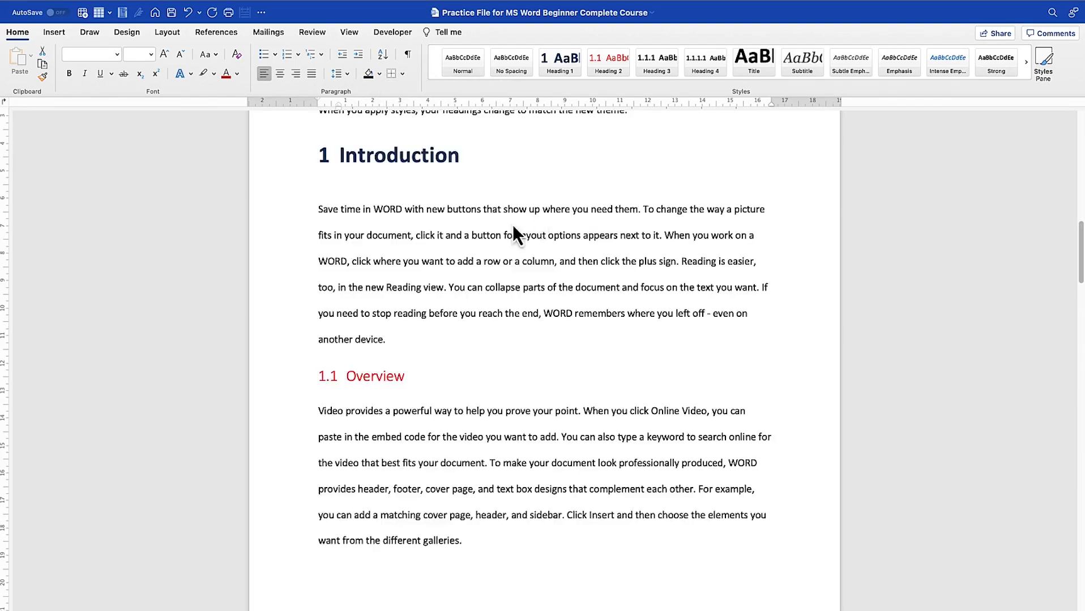
left_click(512, 236)
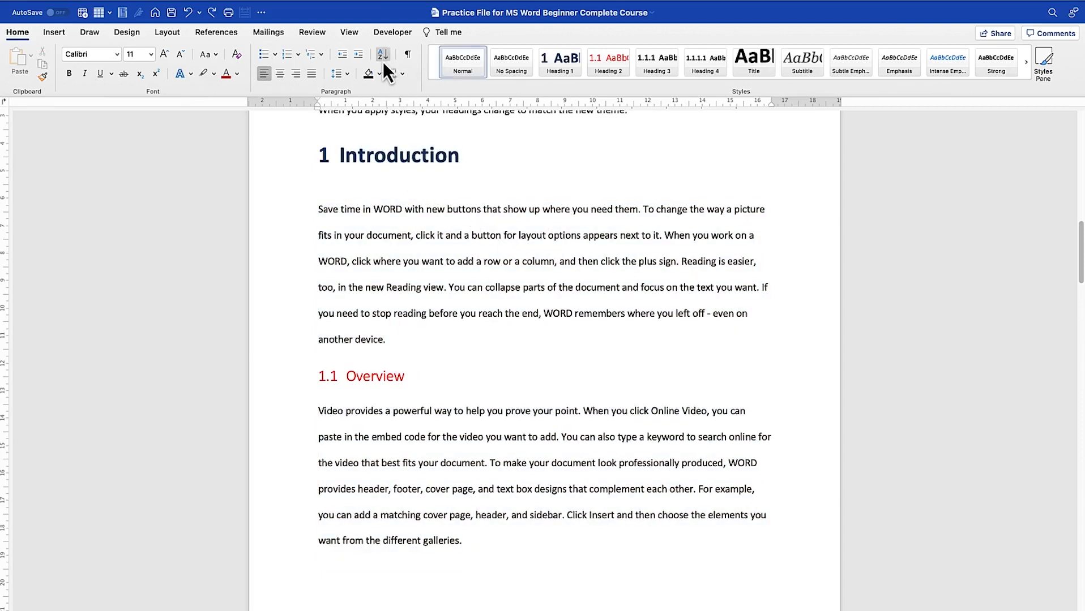
Sort the list of names below the Document section's paragraph as text in ascending order
scroll(454, 332, "down", 10)
scroll(447, 368, "down", 6)
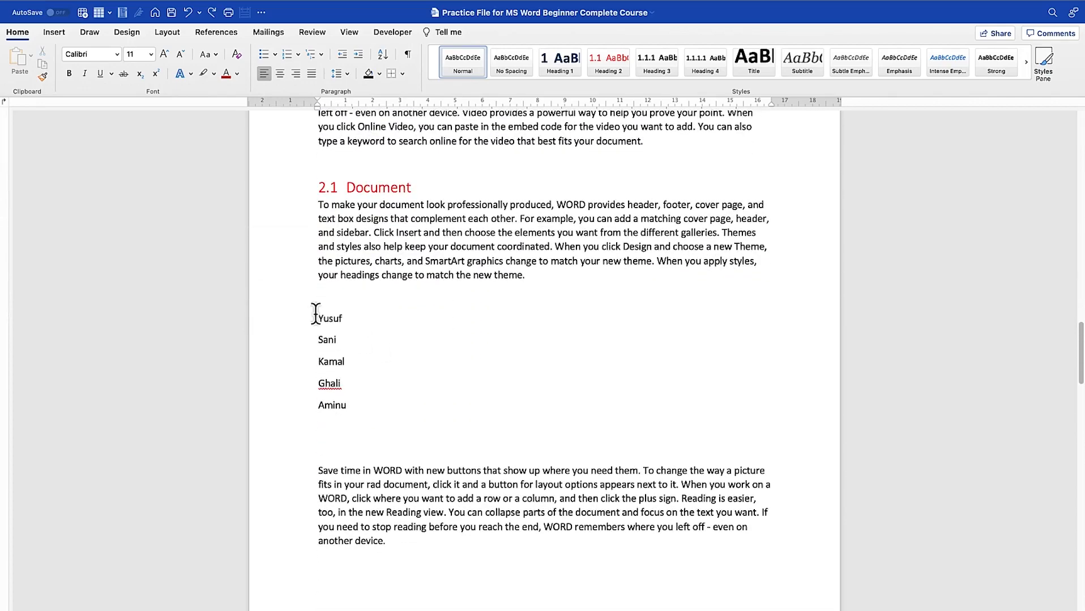
left_click_drag(318, 317, 359, 406)
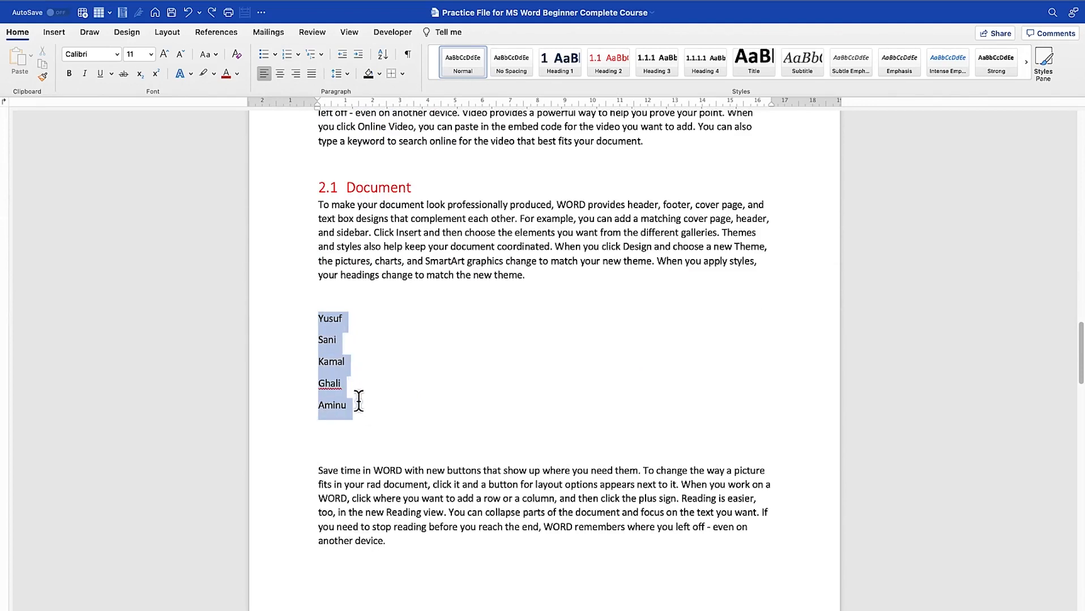
left_click(380, 56)
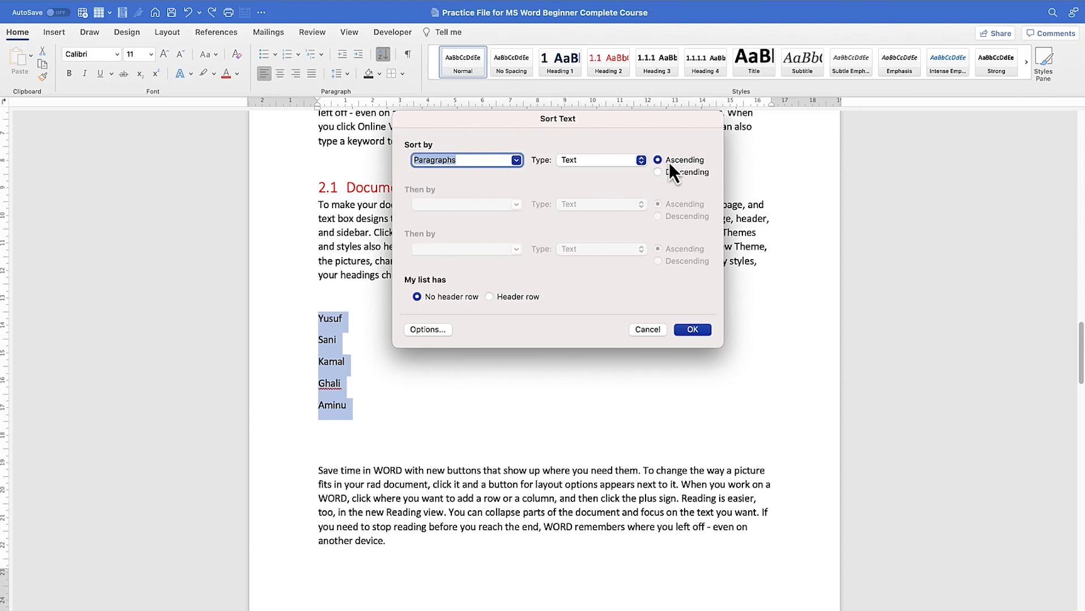
left_click(692, 329)
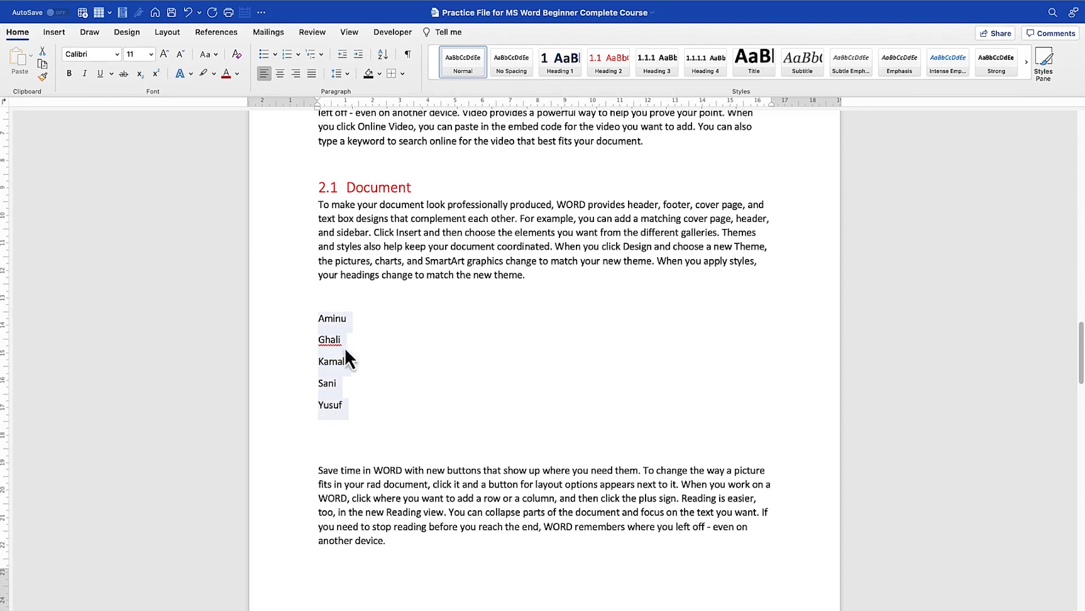
Sort the list of names by paragraph text in descending order
left_click(383, 55)
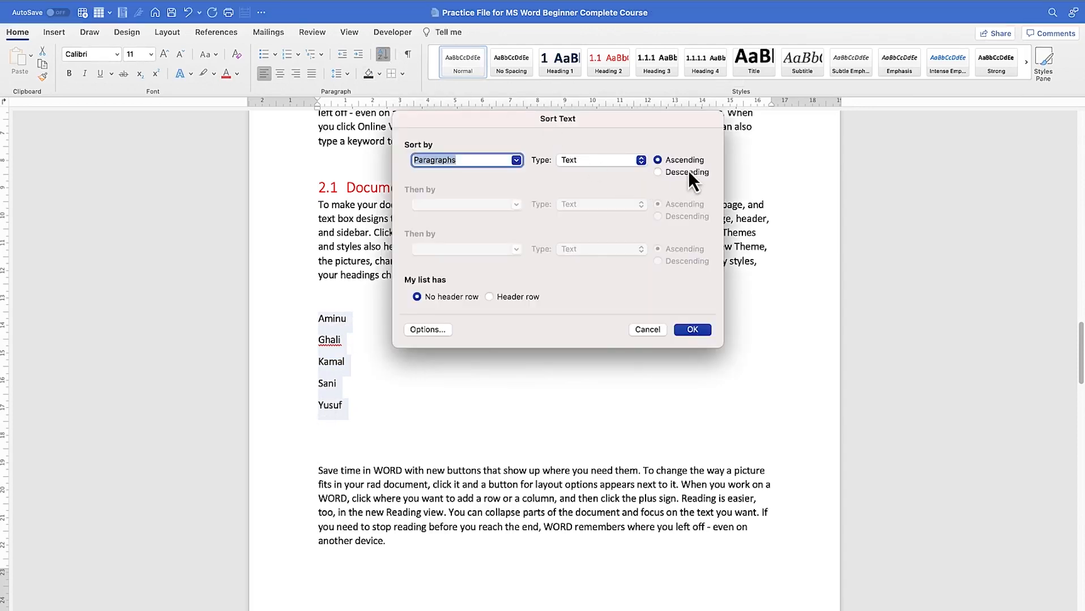
left_click(690, 330)
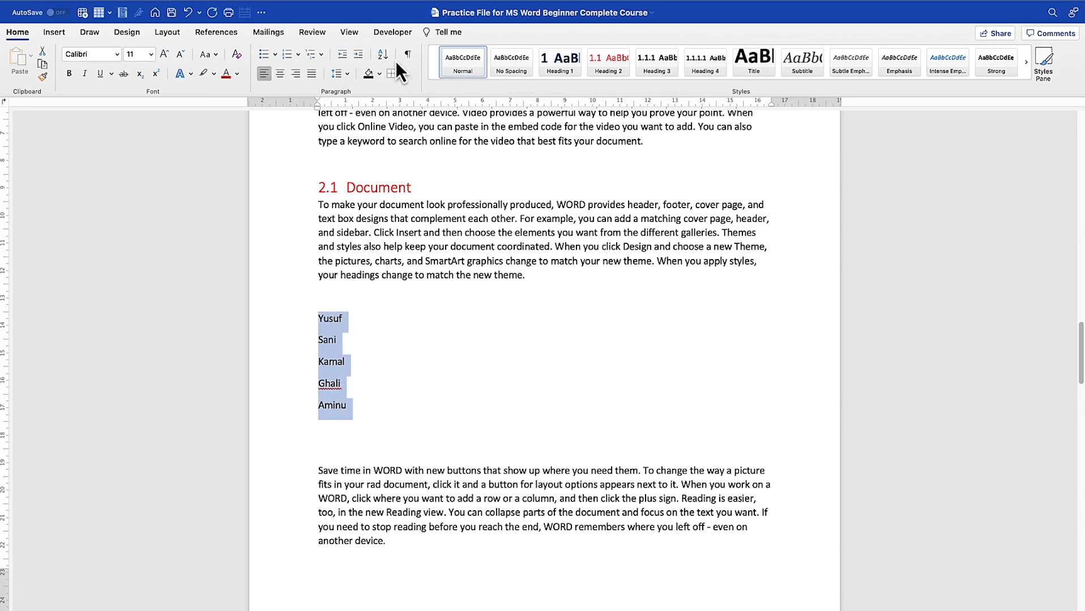
left_click(353, 351)
Sort the list of numbers from 324 to 21 above the Video paragraph by number in descending order
scroll(324, 337, "down", 10)
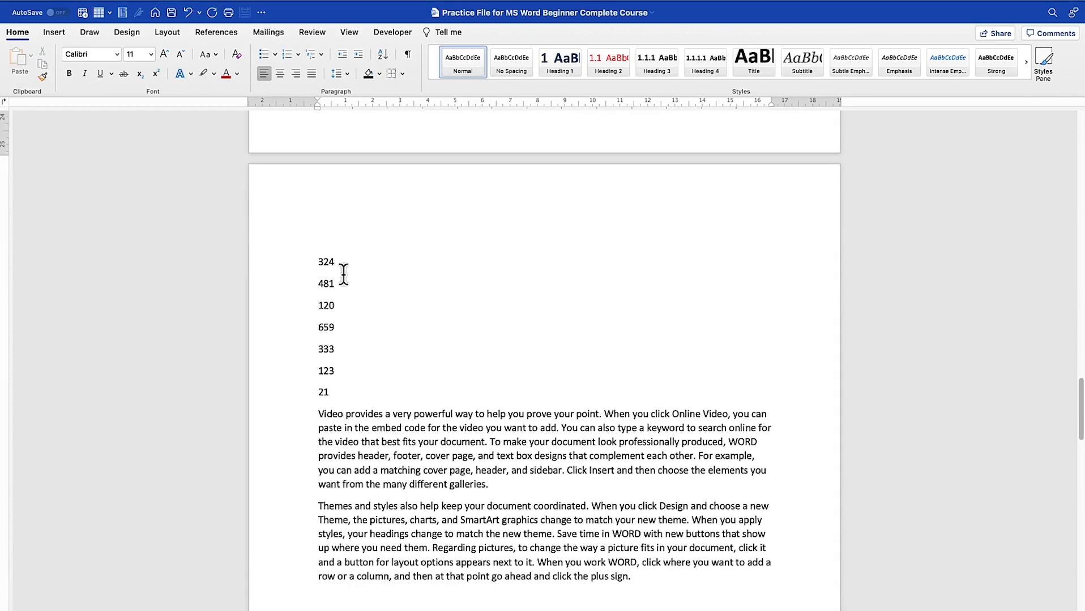
left_click_drag(317, 257, 362, 390)
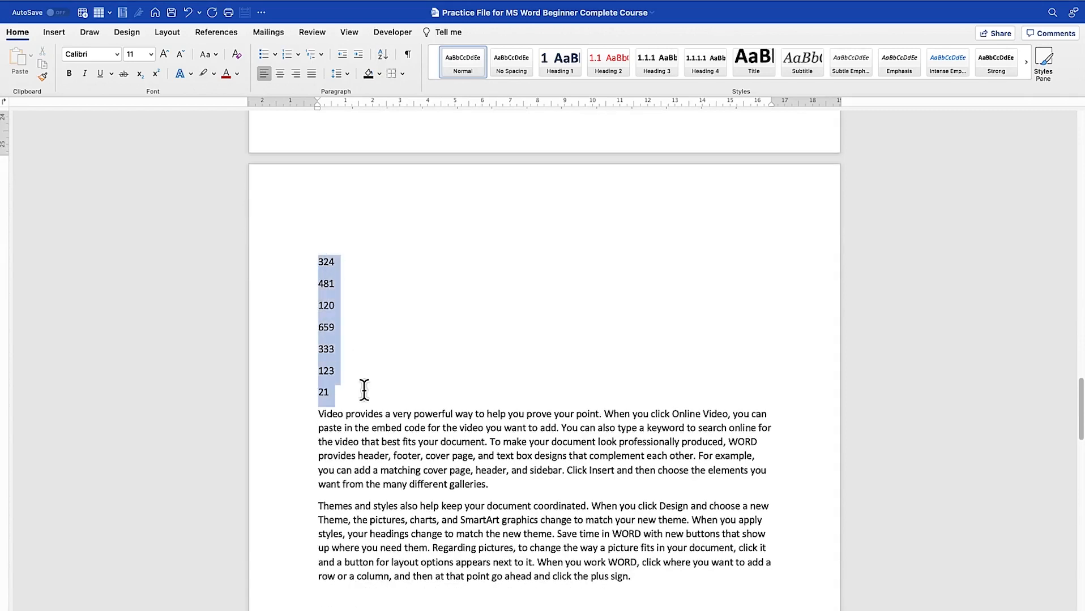
left_click(382, 54)
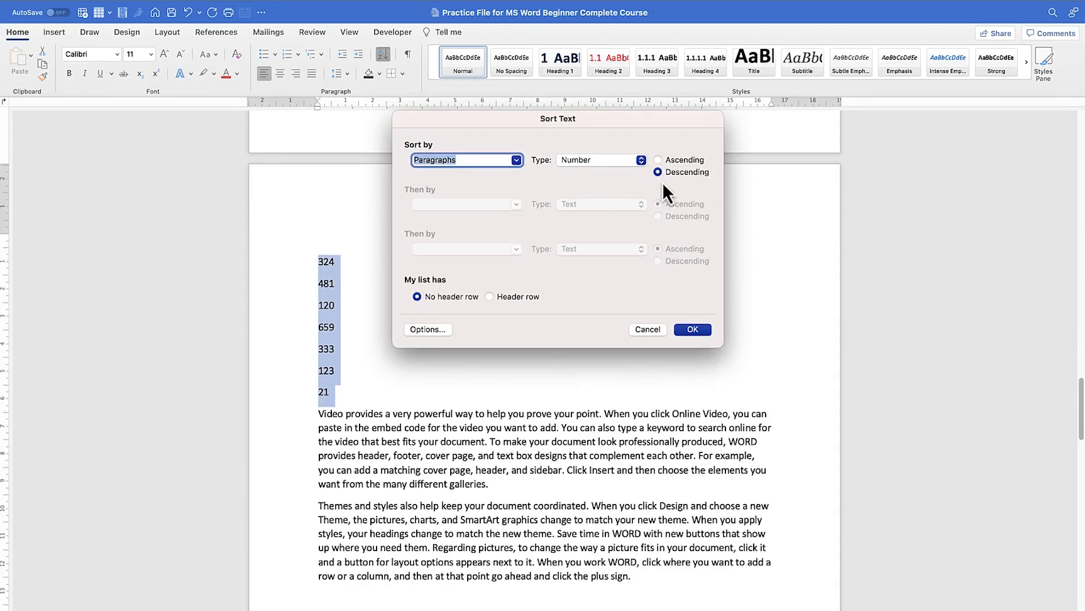
left_click(686, 328)
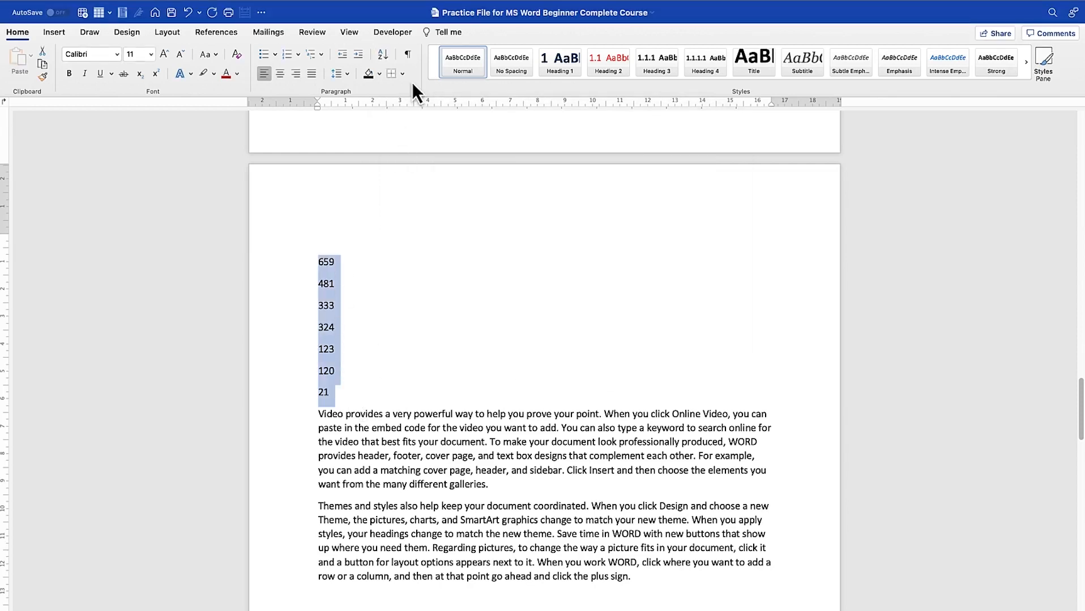
Sort the selected list of numbers above the Video paragraph by number in ascending order
left_click(384, 54)
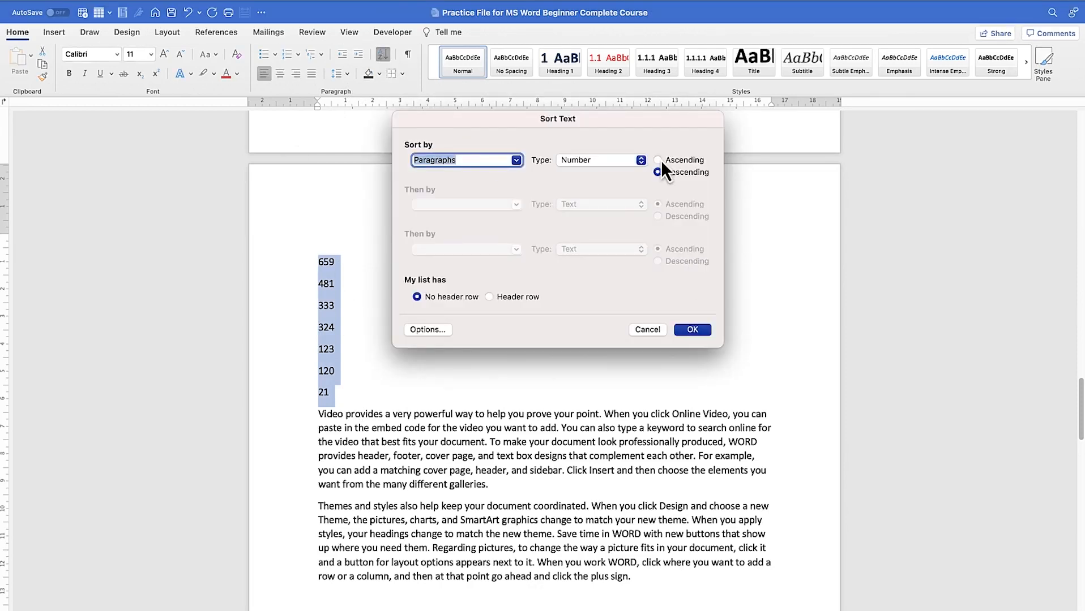
left_click(703, 329)
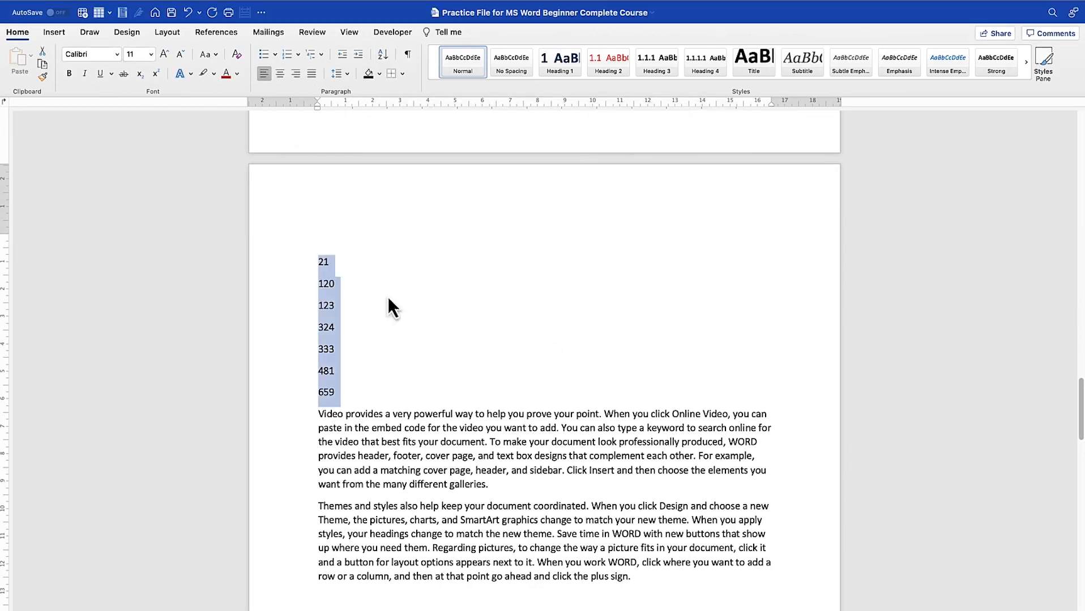
Deselect the sorted number list and show the formatting marks throughout the document
scroll(358, 374, "up", 5)
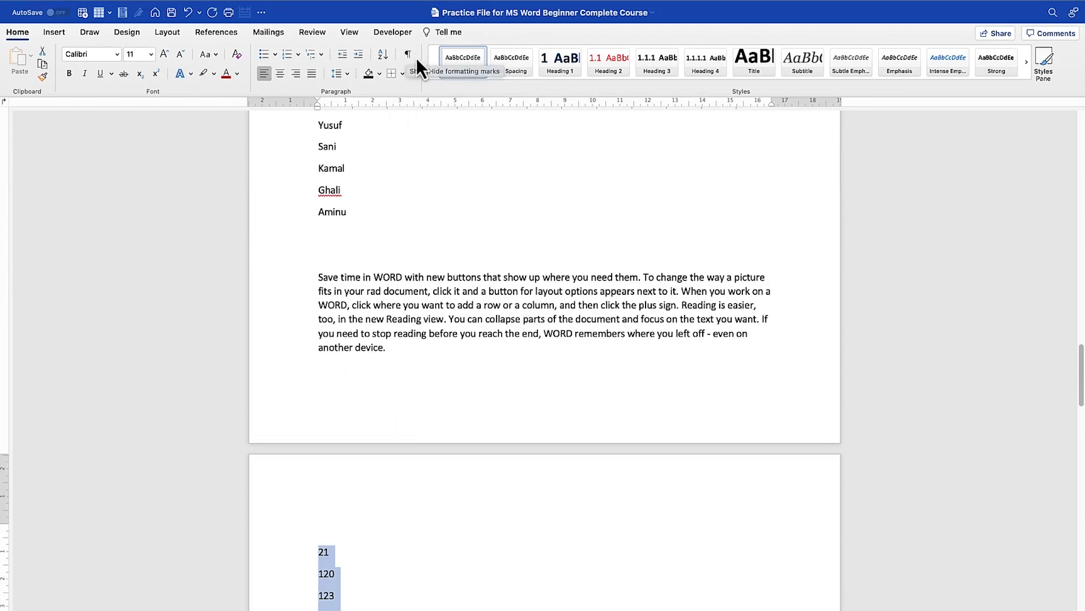
left_click(393, 259)
scroll(430, 332, "up", 8)
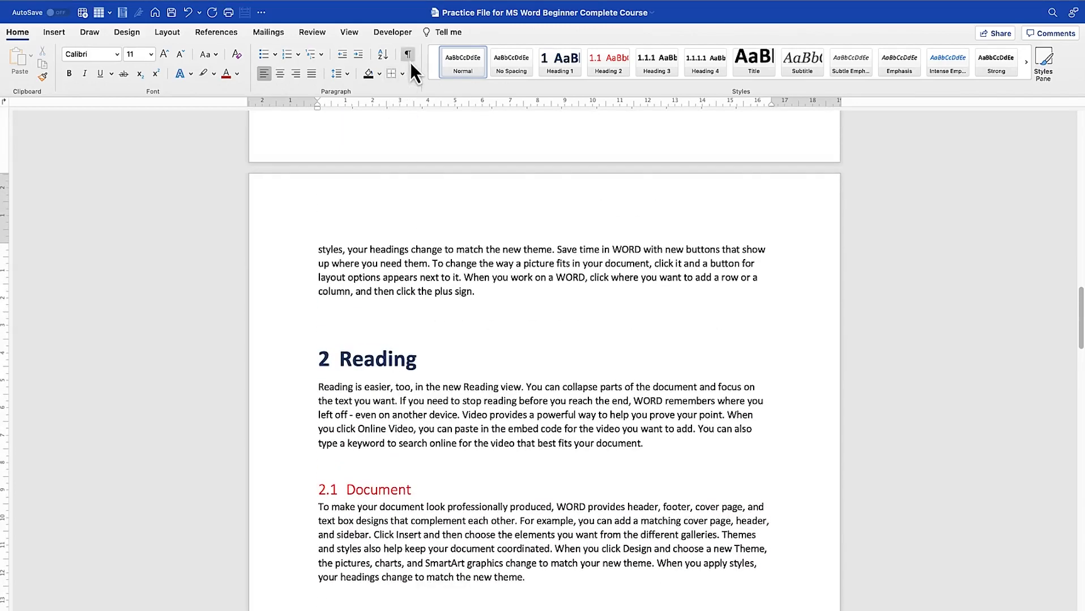
left_click(409, 59)
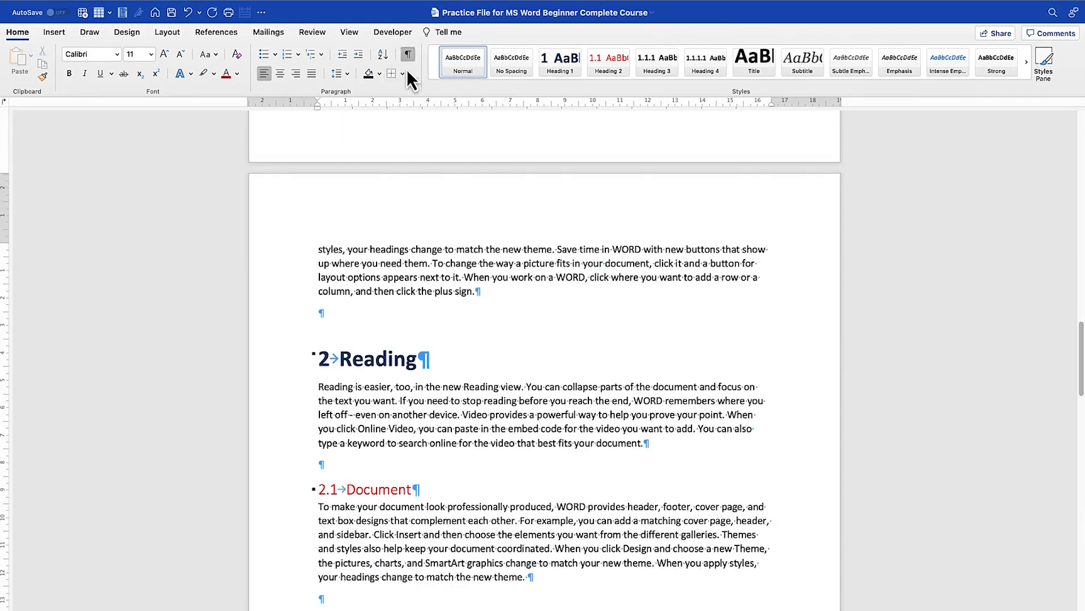
Examine the paragraph, space and tab marks from the document's opening text through the numbered sections to the sorted lists
scroll(447, 313, "up", 15)
scroll(448, 313, "up", 15)
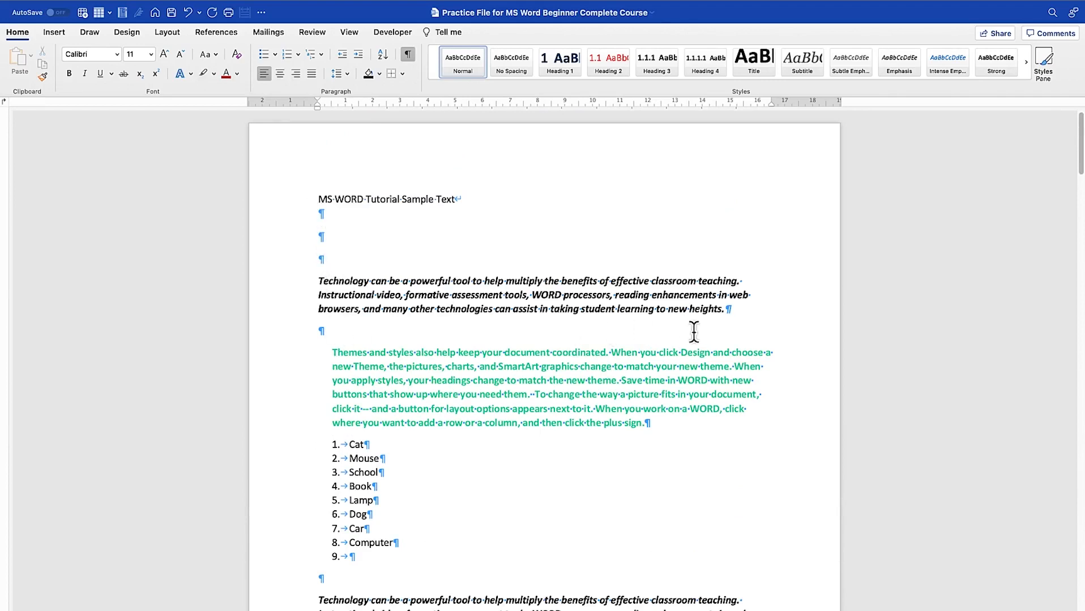
left_click(727, 309)
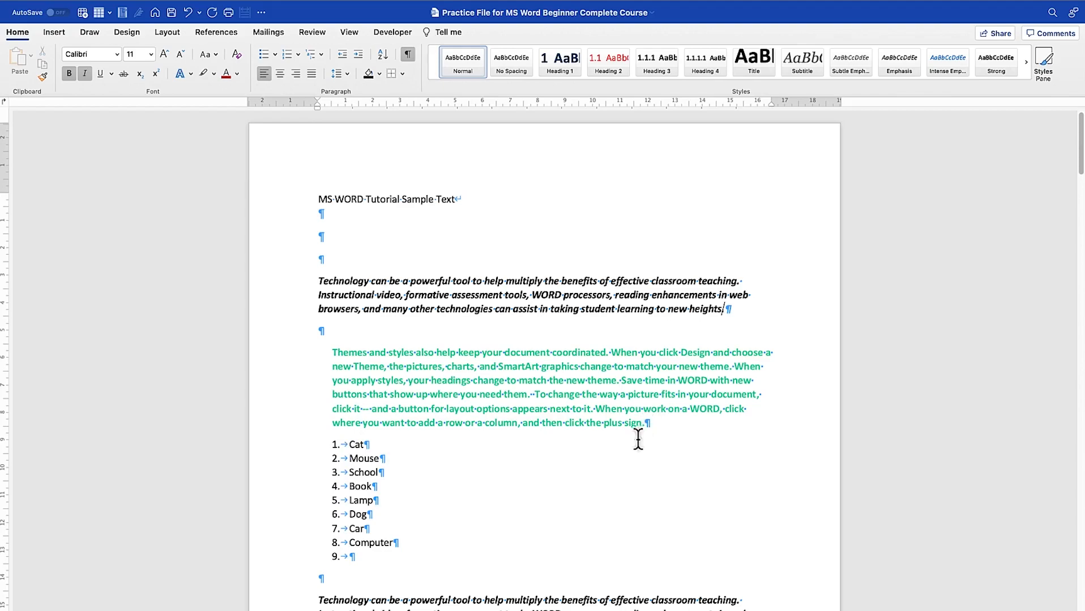
scroll(471, 449, "down", 9)
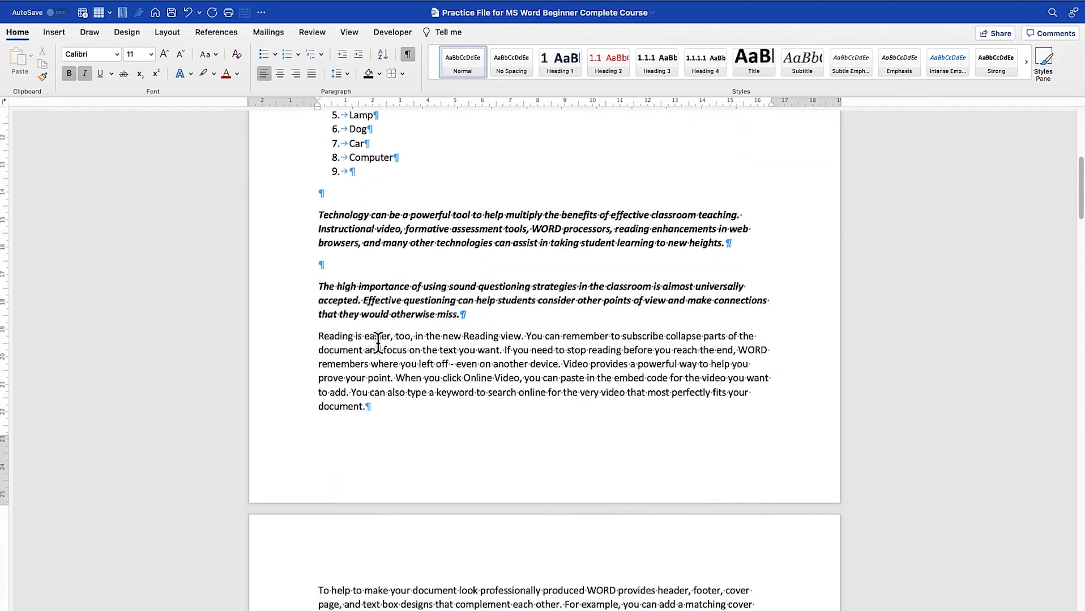
scroll(378, 342, "down", 9)
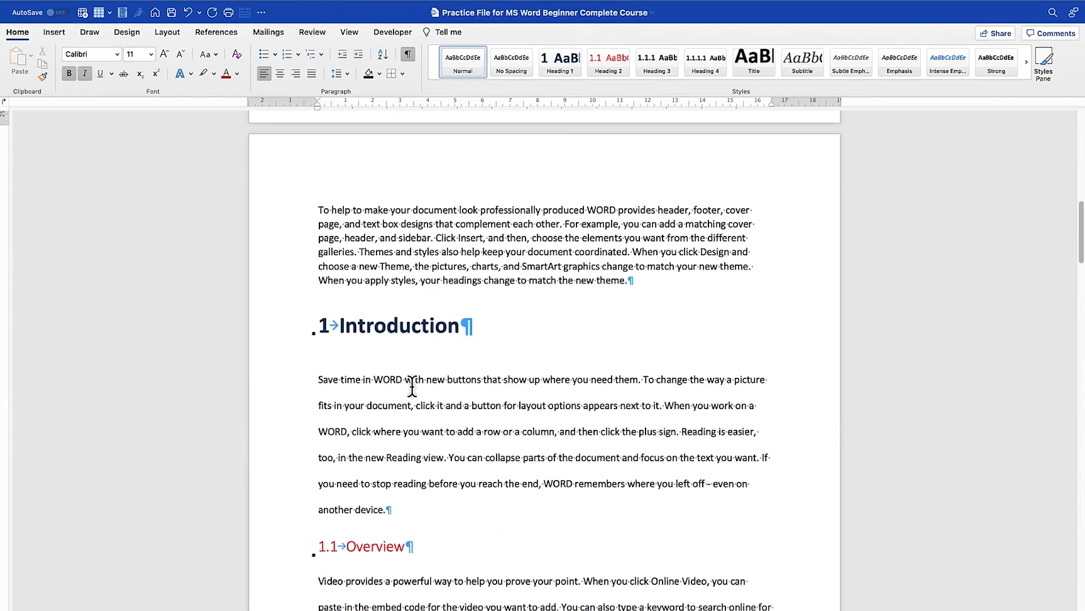
scroll(411, 387, "down", 2)
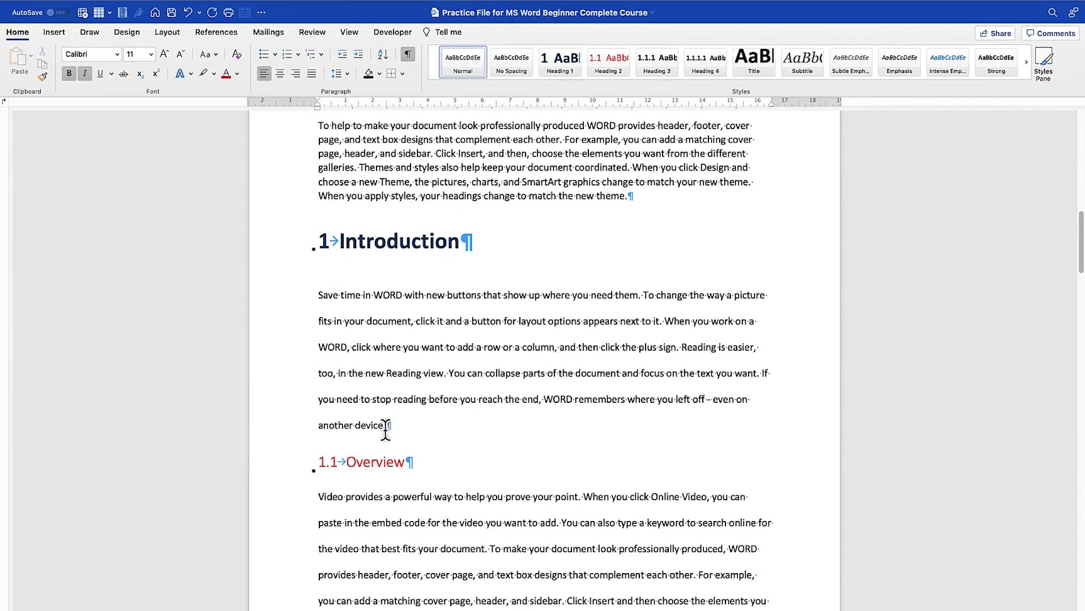
scroll(396, 447, "down", 2)
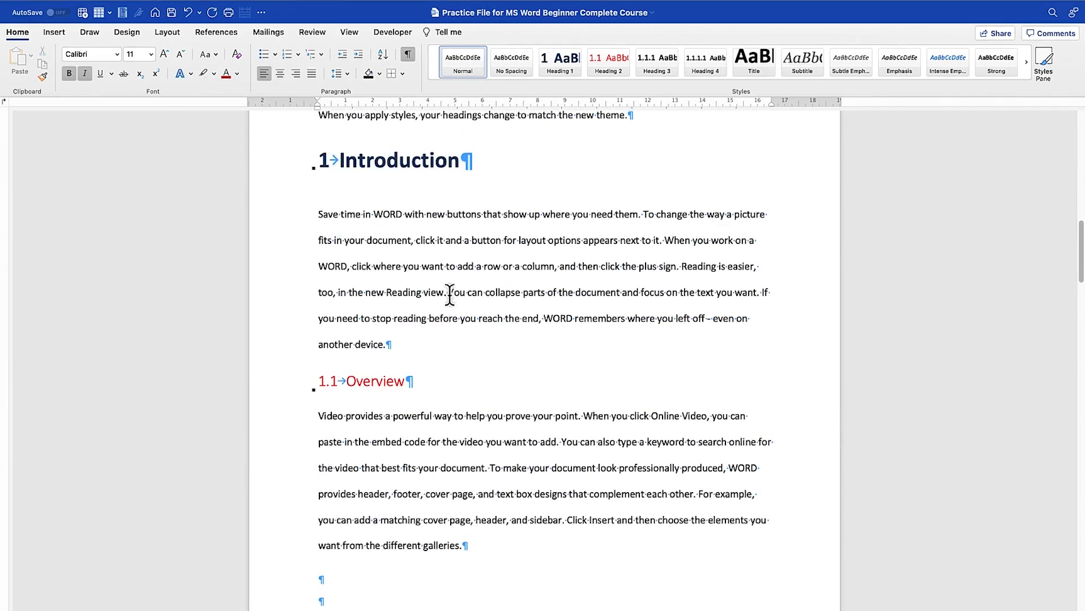
left_click(558, 292)
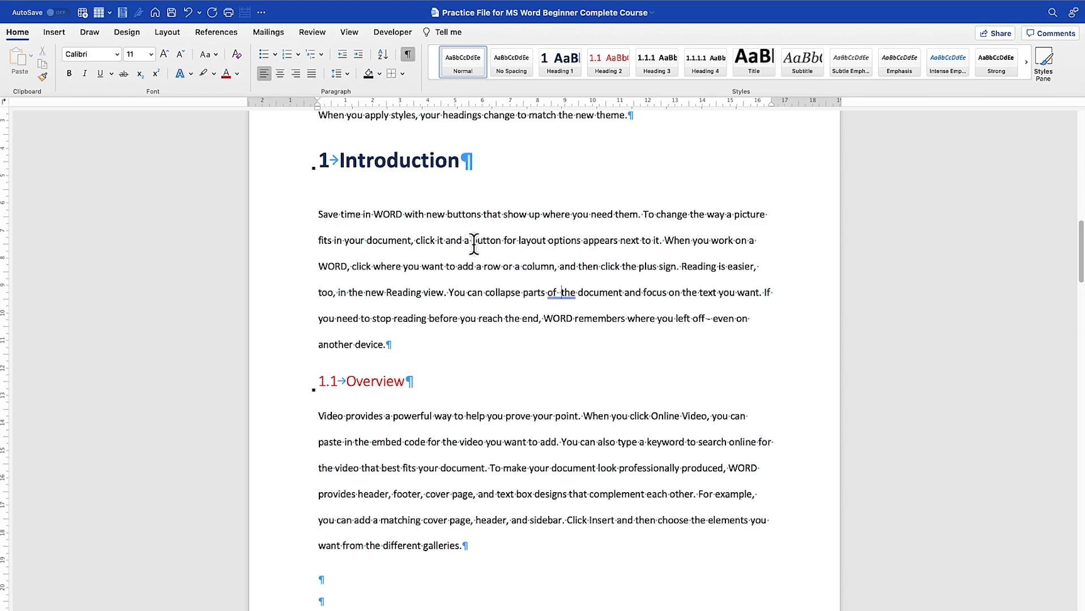
scroll(431, 555, "down", 5)
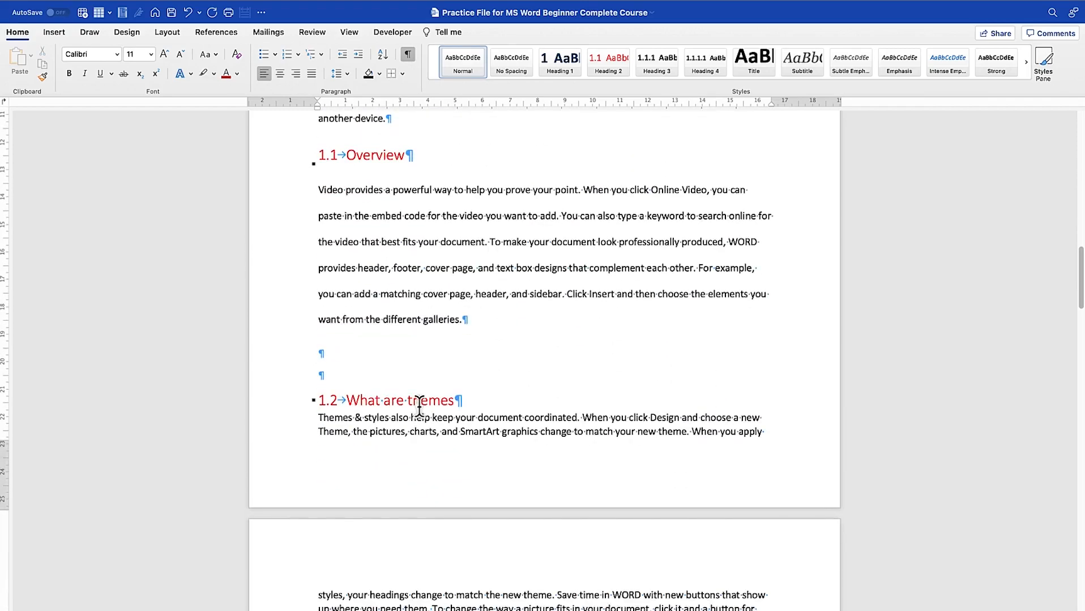
scroll(396, 453, "down", 4)
scroll(385, 493, "down", 15)
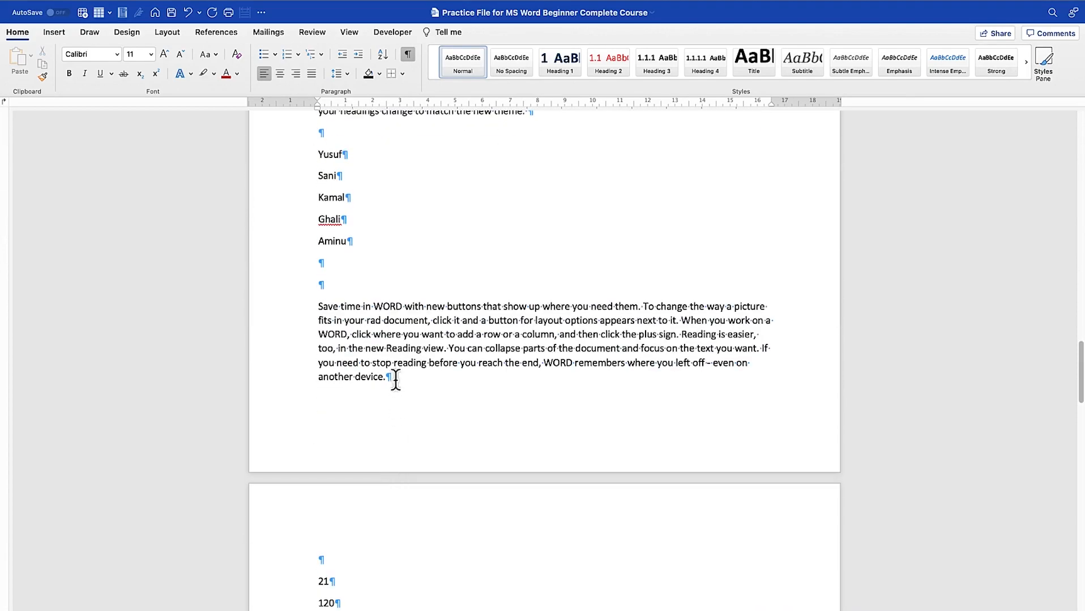
scroll(395, 380, "down", 10)
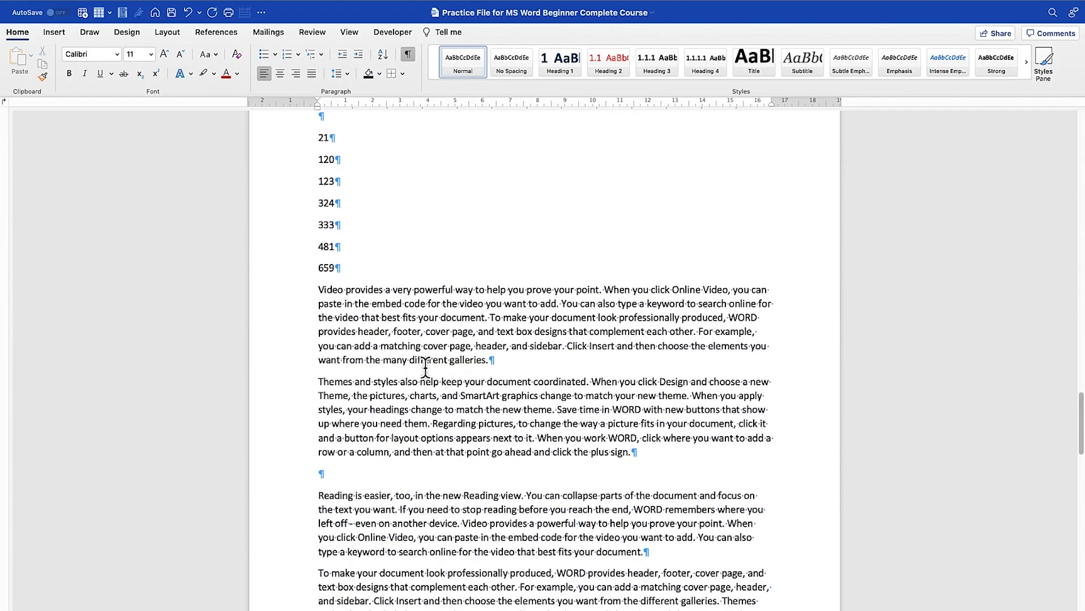
scroll(425, 368, "up", 20)
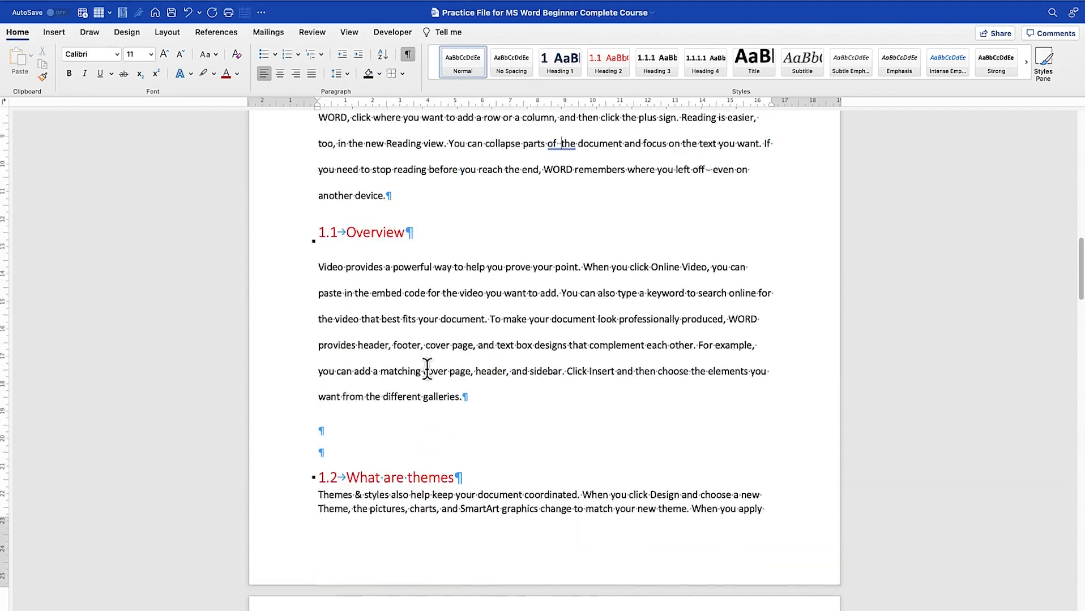
scroll(426, 371, "up", 5)
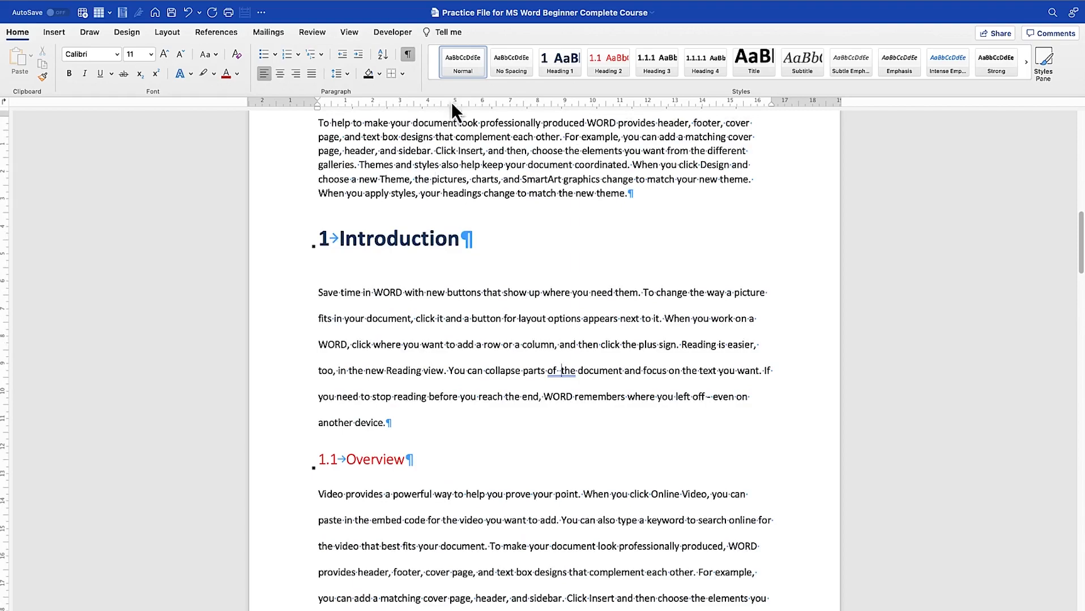
Hide the formatting marks and review the numbered sections and lists without them
left_click(408, 55)
scroll(512, 419, "down", 15)
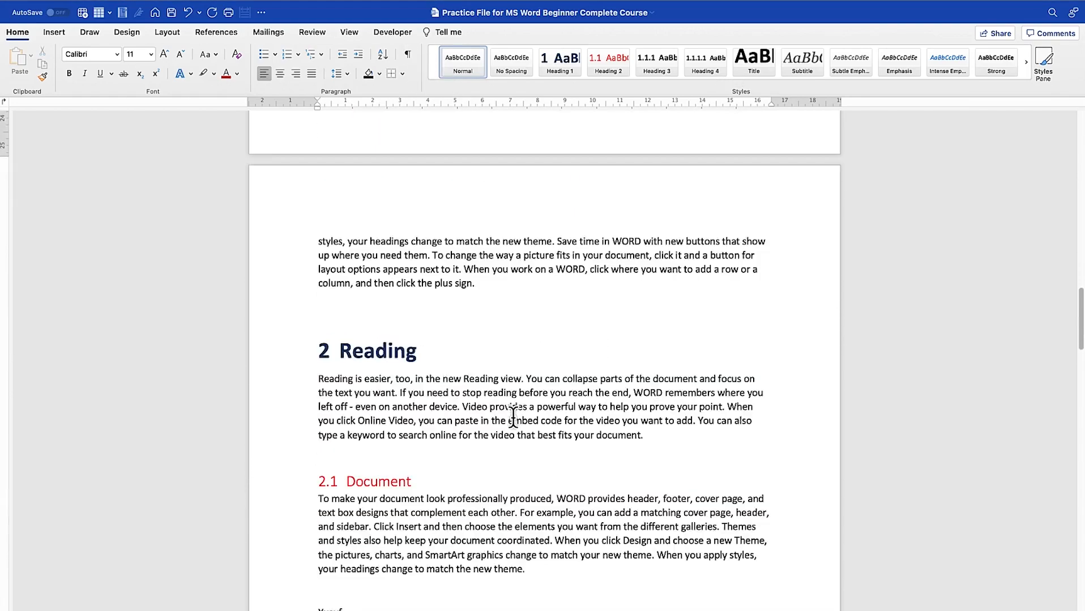
scroll(512, 419, "down", 8)
scroll(419, 428, "down", 3)
scroll(424, 422, "up", 7)
scroll(423, 421, "up", 10)
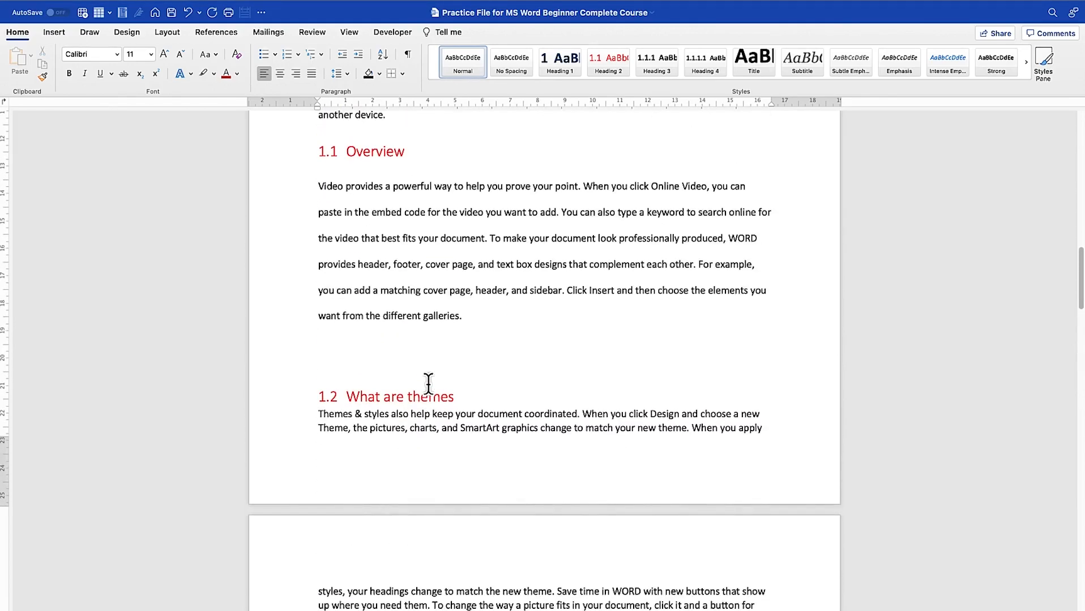